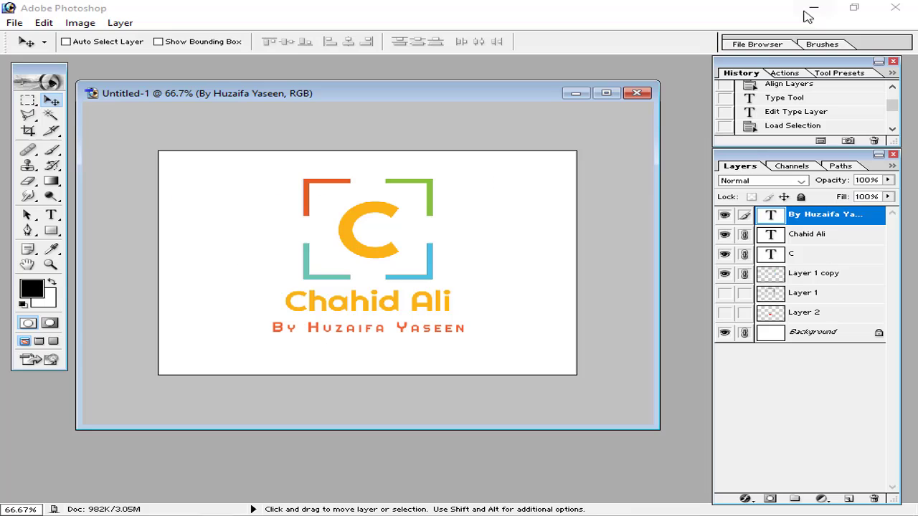
left_click(16, 22)
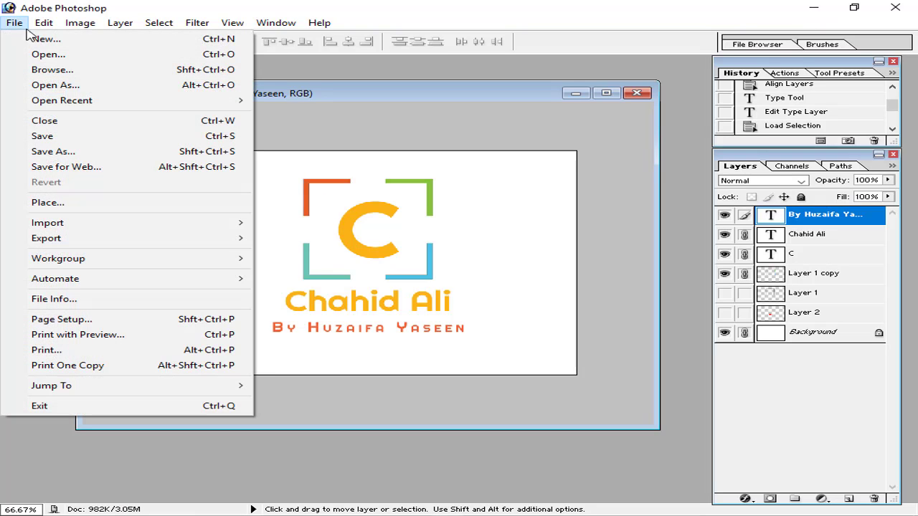
Create a new document with the 864 x 480 Wide NTSC DV/DVD preset
left_click(58, 38)
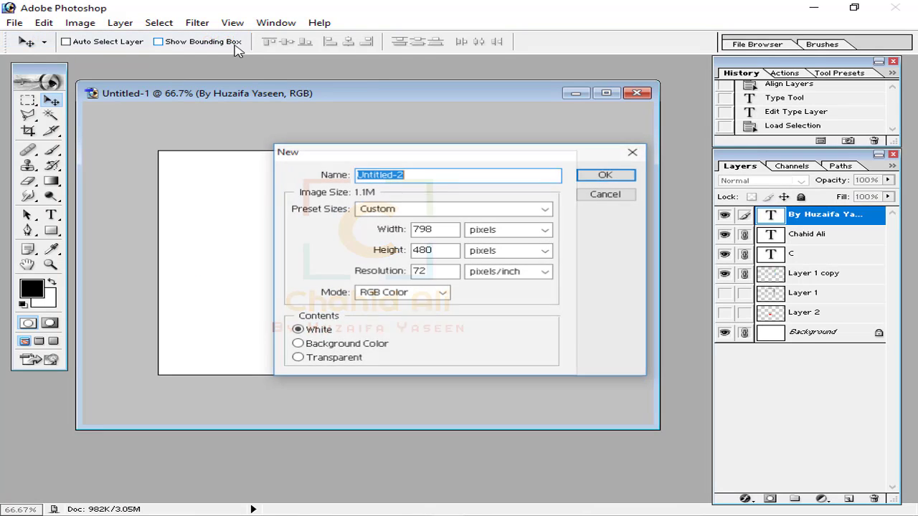
left_click(441, 210)
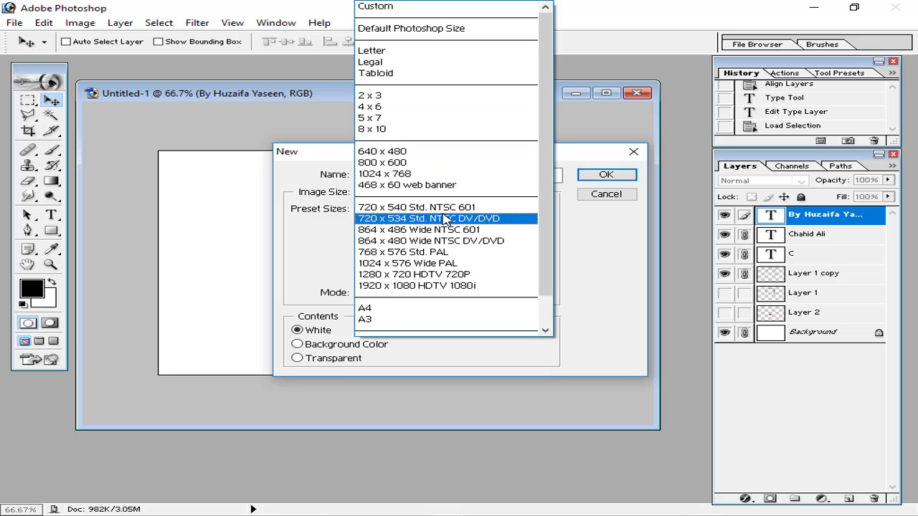
left_click(416, 242)
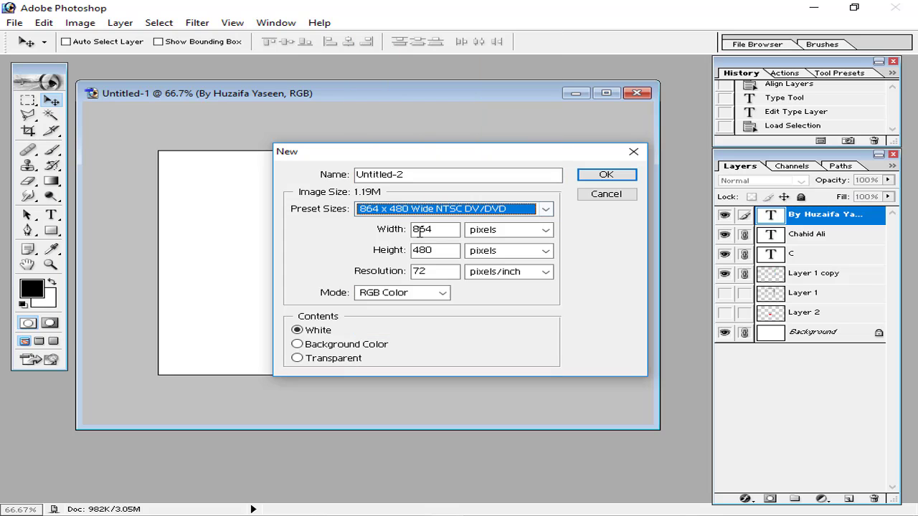
left_click(602, 175)
Minimize the finished logo document and zoom out to see the whole new canvas
left_click(94, 93)
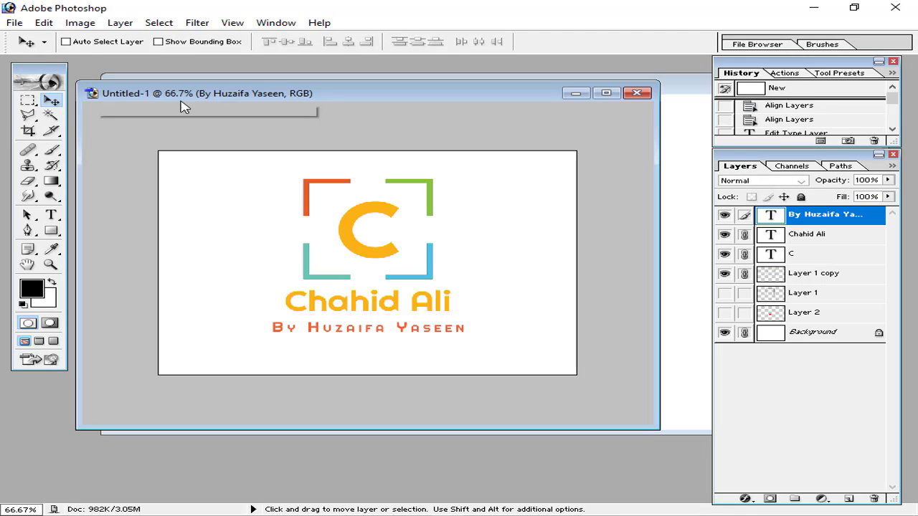
left_click(559, 92)
left_click_drag(560, 92, 450, 99)
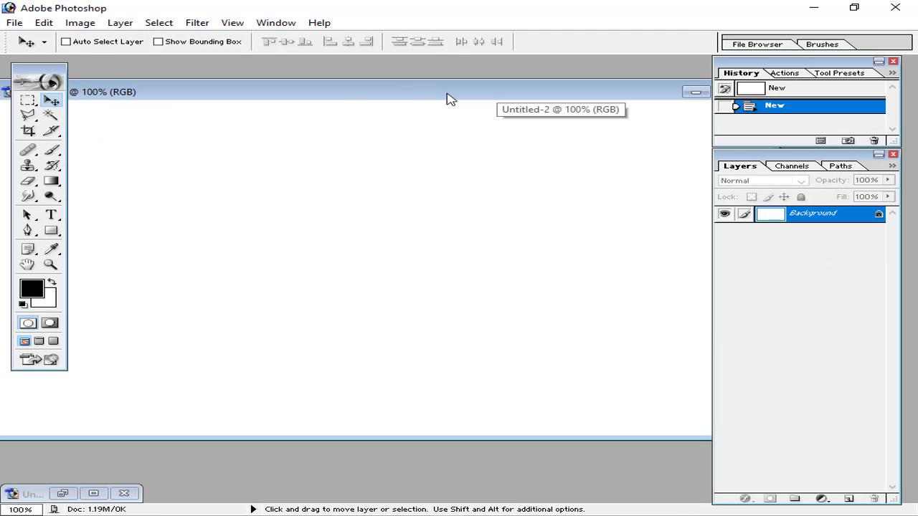
key("ctrl+minus")
Crop the new canvas down to a narrower blank area
left_click(27, 133)
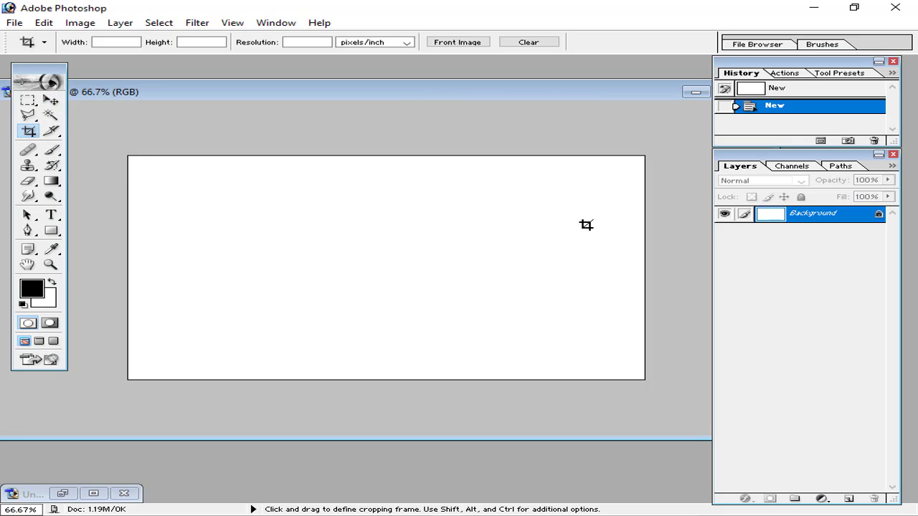
left_click_drag(117, 145, 538, 440)
left_click(702, 40)
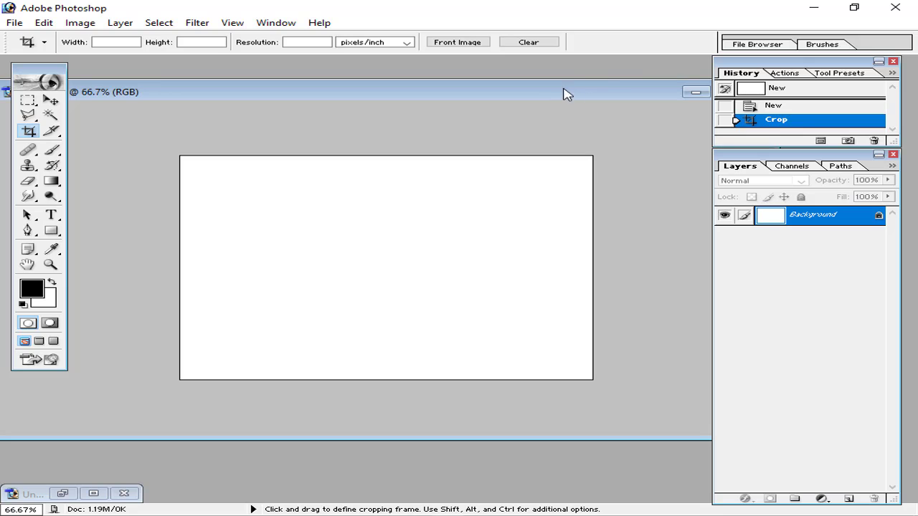
Add Layer 1 and draw a square path outline left of centre in the upper canvas
left_click(849, 499)
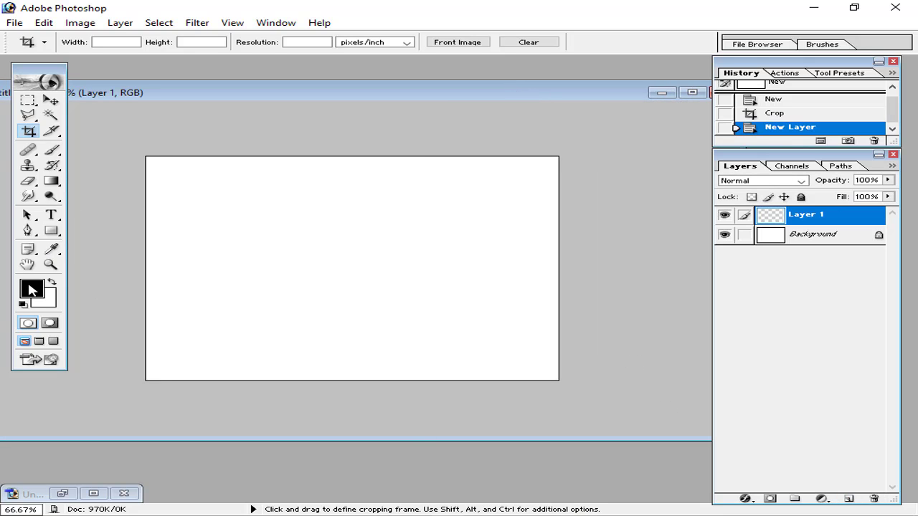
left_click(51, 231)
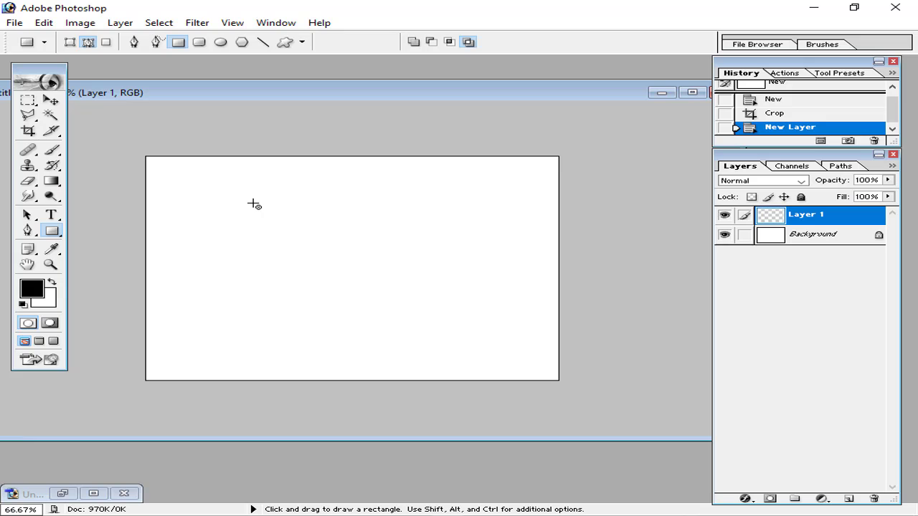
left_click_drag(254, 205, 362, 317)
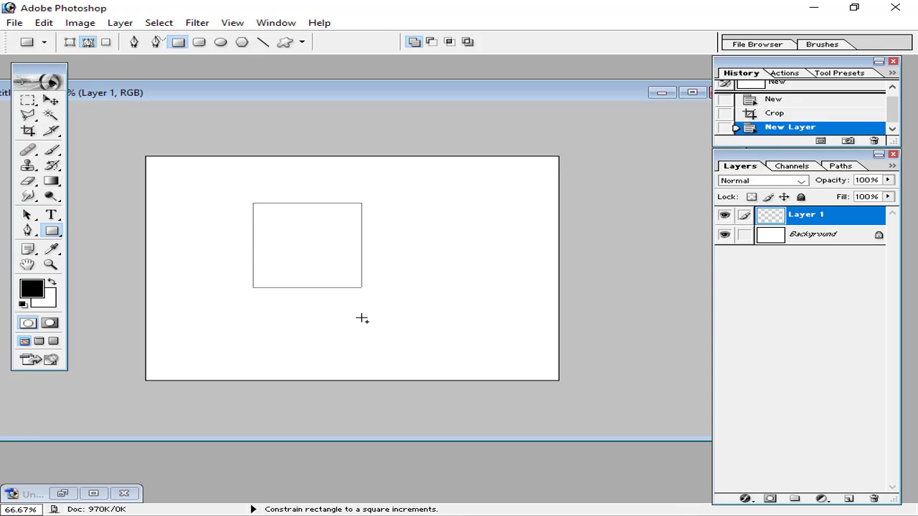
left_click_drag(362, 318, 310, 251)
left_click(788, 115)
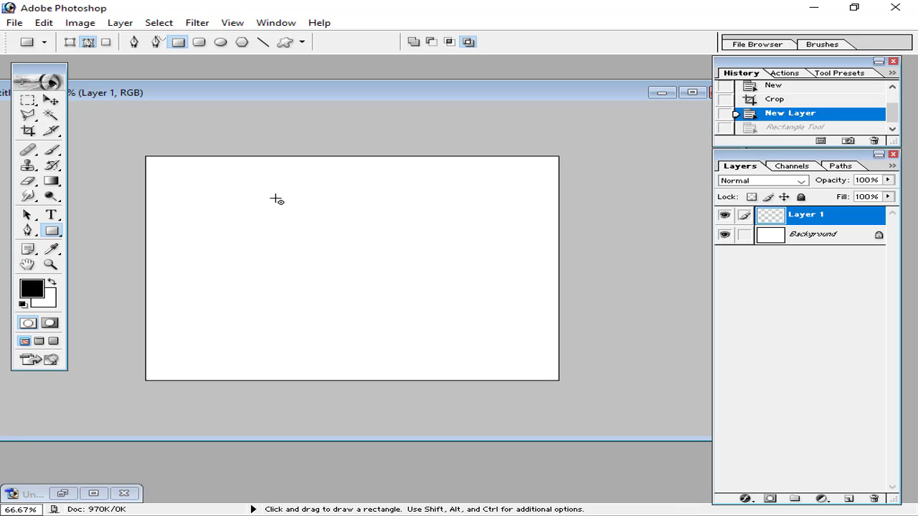
left_click_drag(262, 200, 415, 268)
left_click(781, 112)
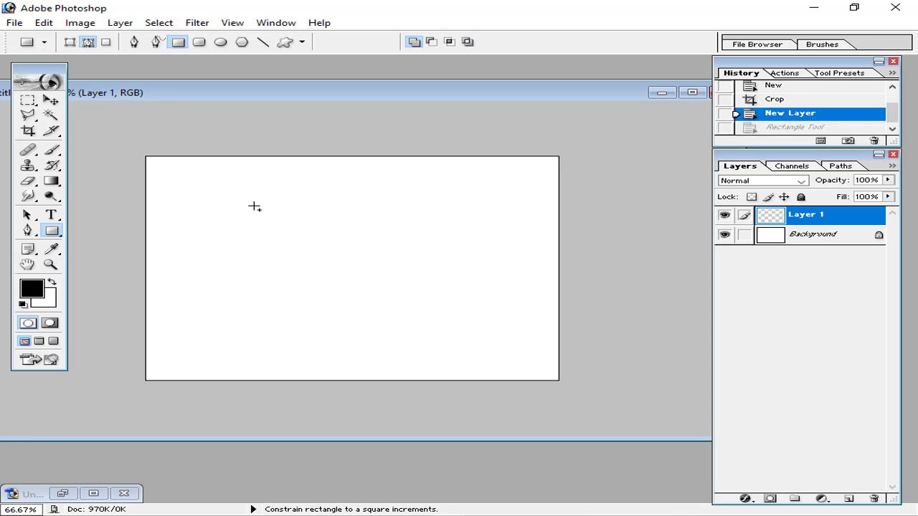
left_click_drag(254, 207, 387, 304)
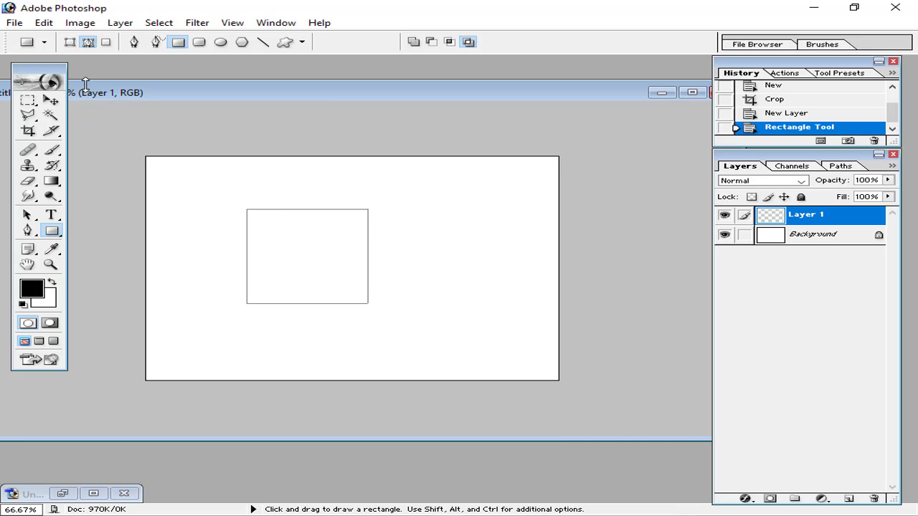
Undo an accidental move and bring up the path options for the square outline
left_click(51, 100)
left_click(329, 231)
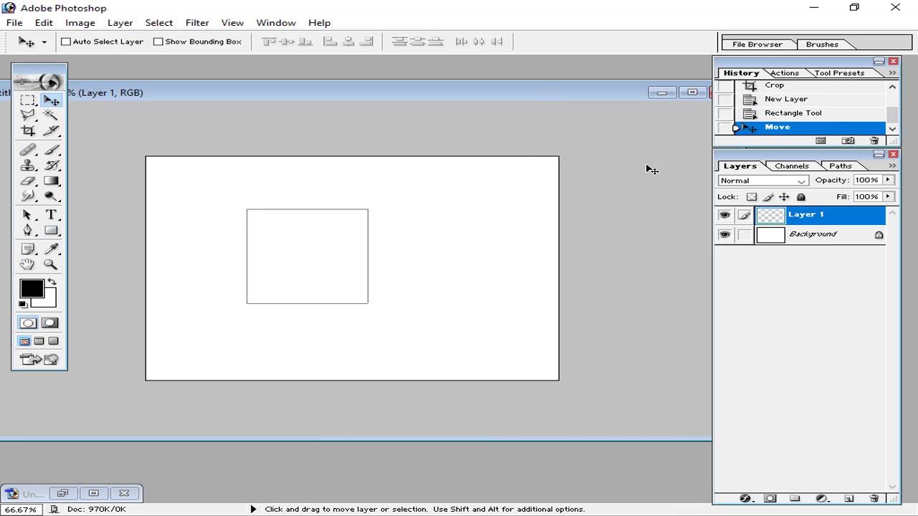
left_click(780, 114)
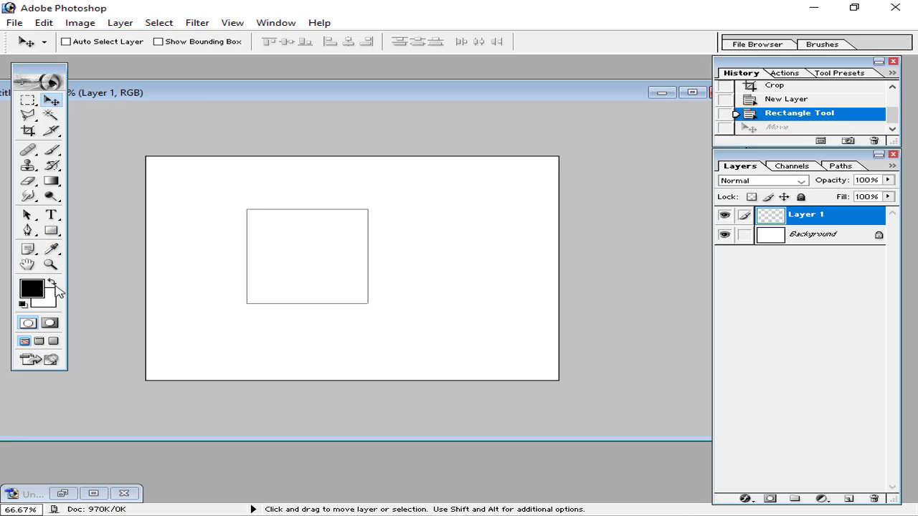
right_click(280, 261)
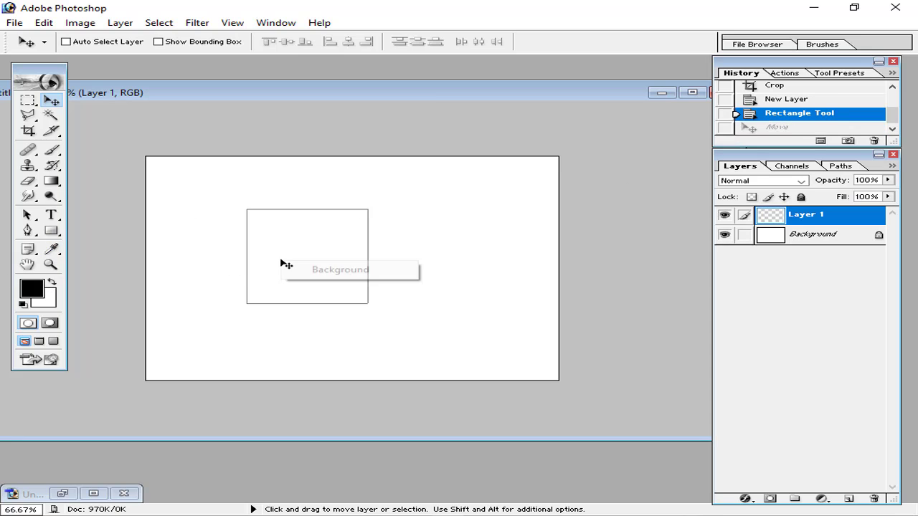
left_click(50, 231)
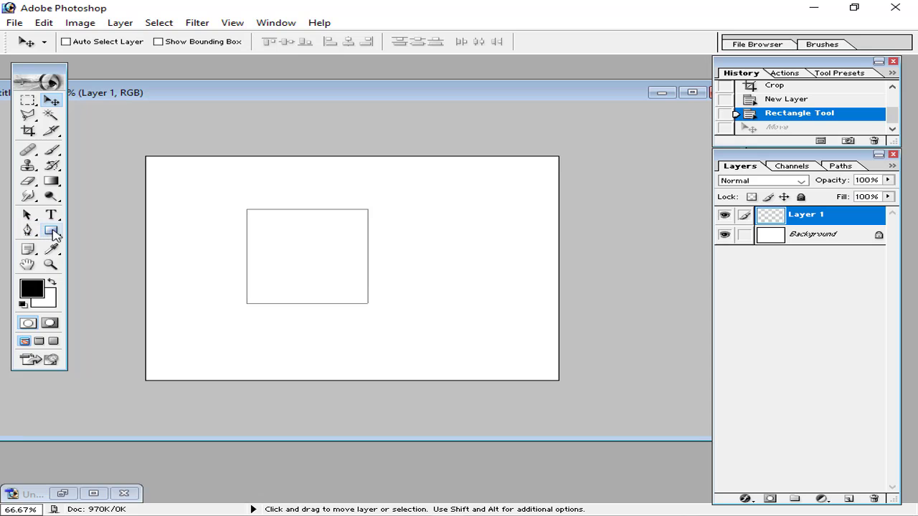
right_click(300, 233)
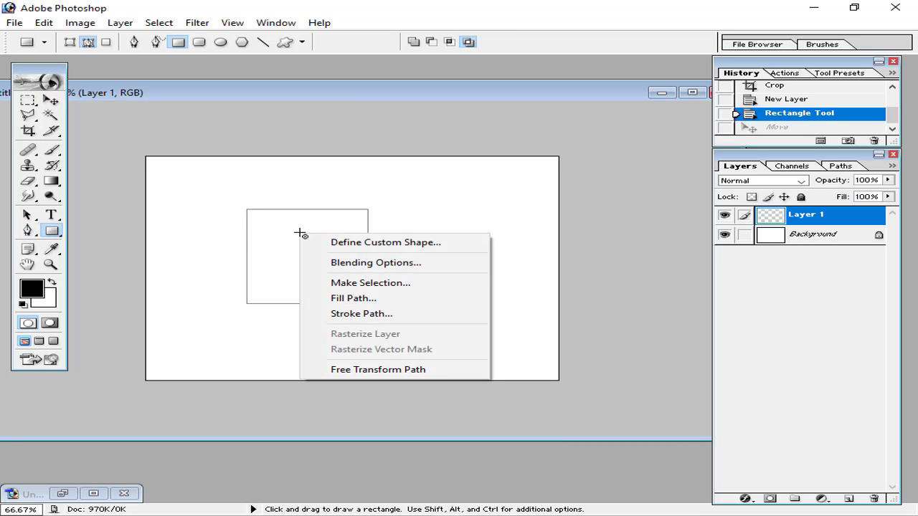
Turn the square path into a selection and fill it with black
left_click(350, 284)
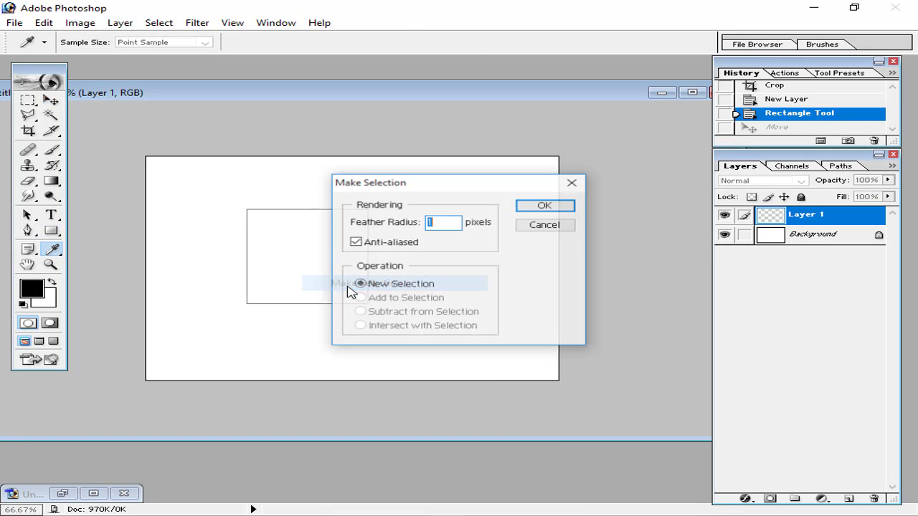
left_click(537, 206)
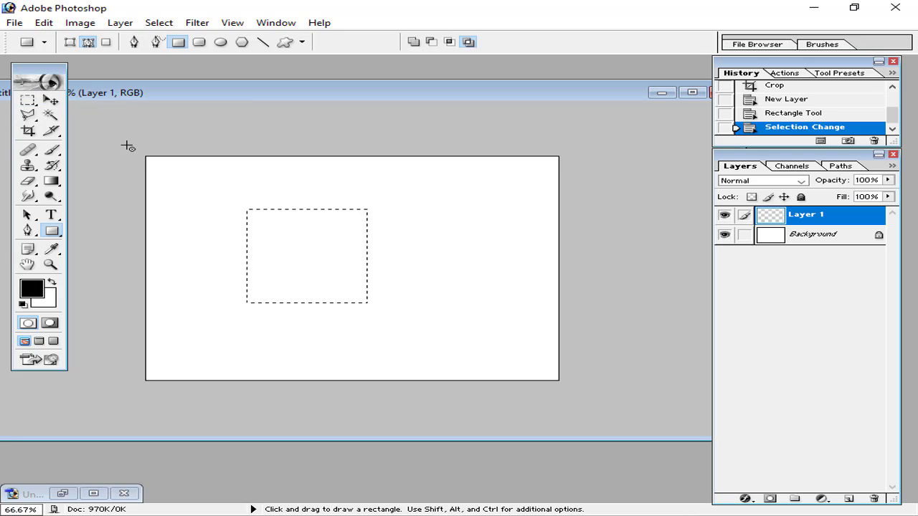
left_click(43, 22)
left_click(99, 247)
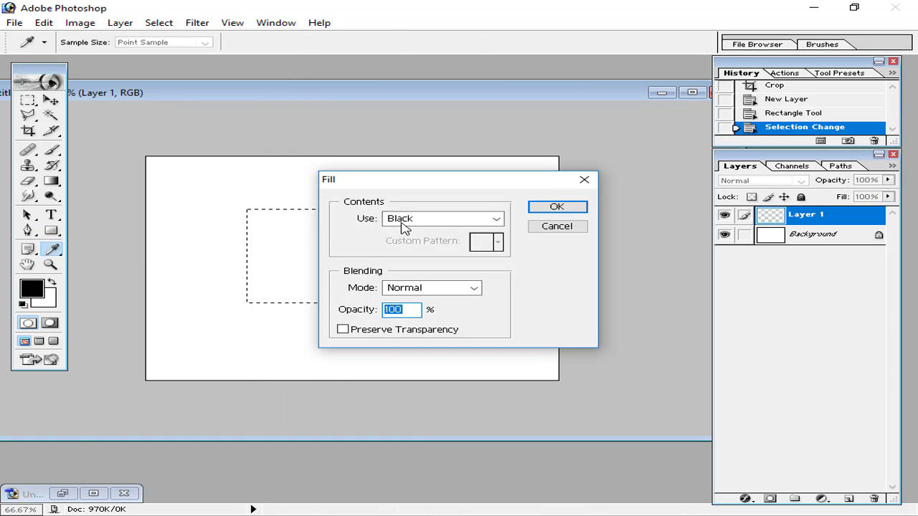
left_click(552, 214)
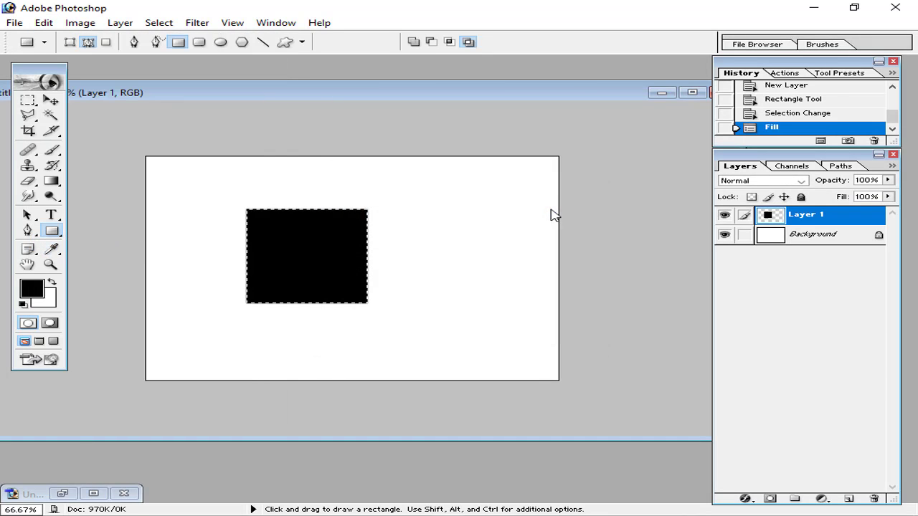
Move the black square up and right toward the top centre and deselect it
left_click(51, 100)
left_click_drag(282, 257, 312, 243)
key("ctrl+d")
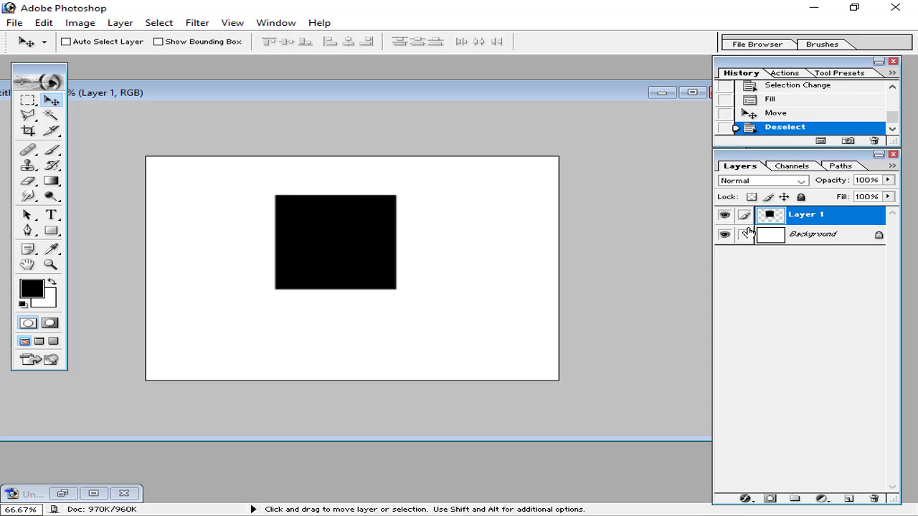
key("ctrl+plus")
key("ctrl+plus")
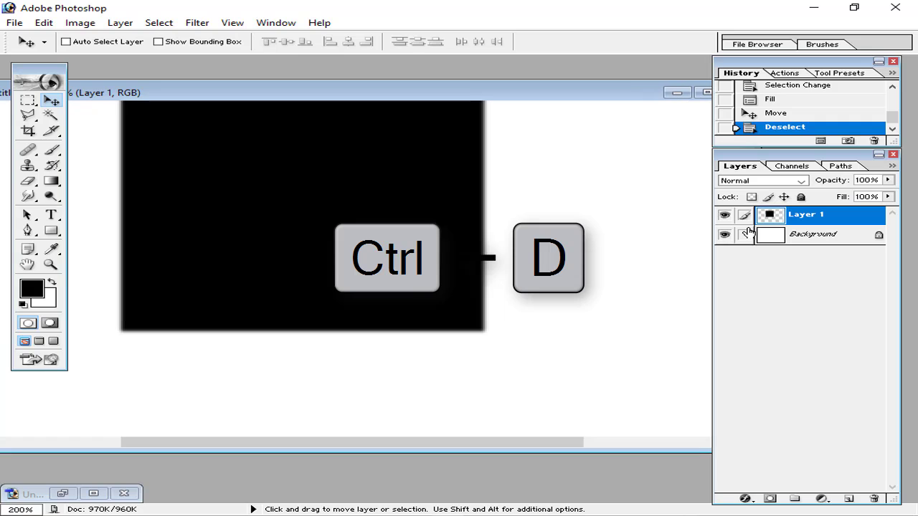
key("ctrl+minus")
key("ctrl+minus")
key("ctrl+plus")
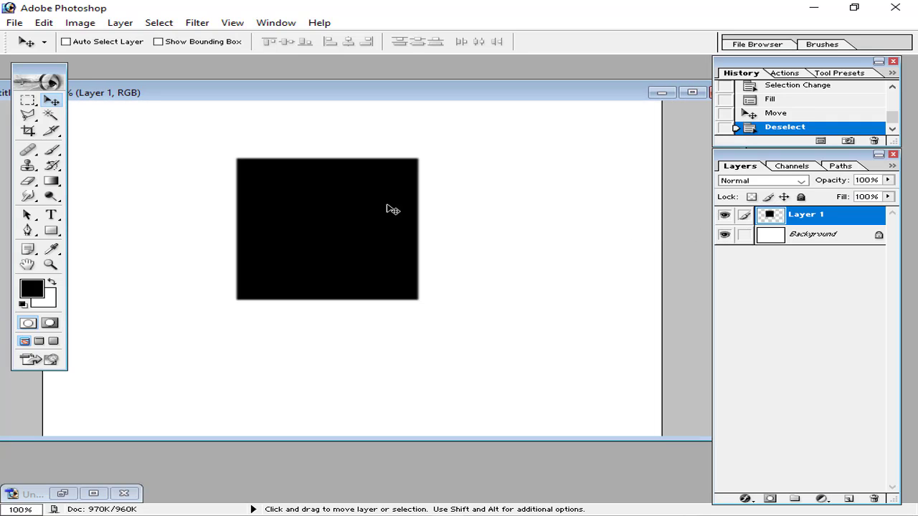
left_click_drag(327, 205, 333, 199)
key("ctrl+minus")
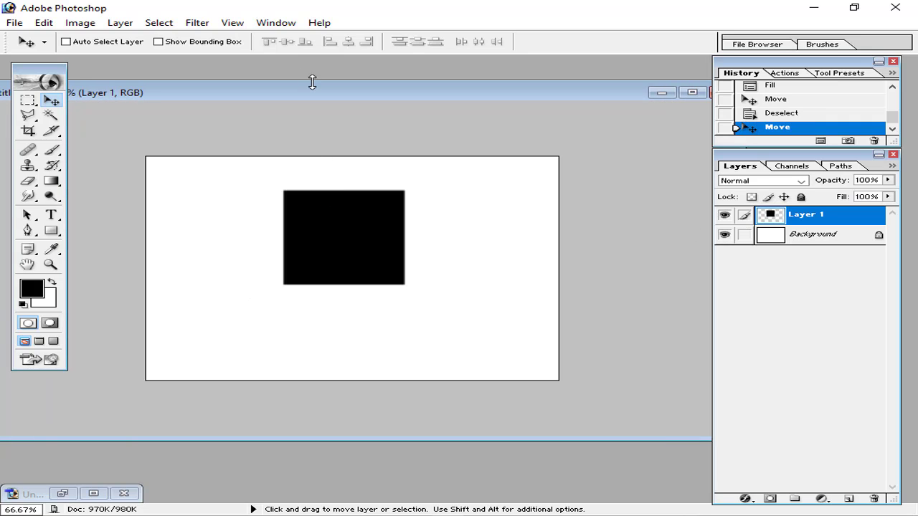
Enlarge the black square to about 109% and duplicate its layer
left_click(56, 24)
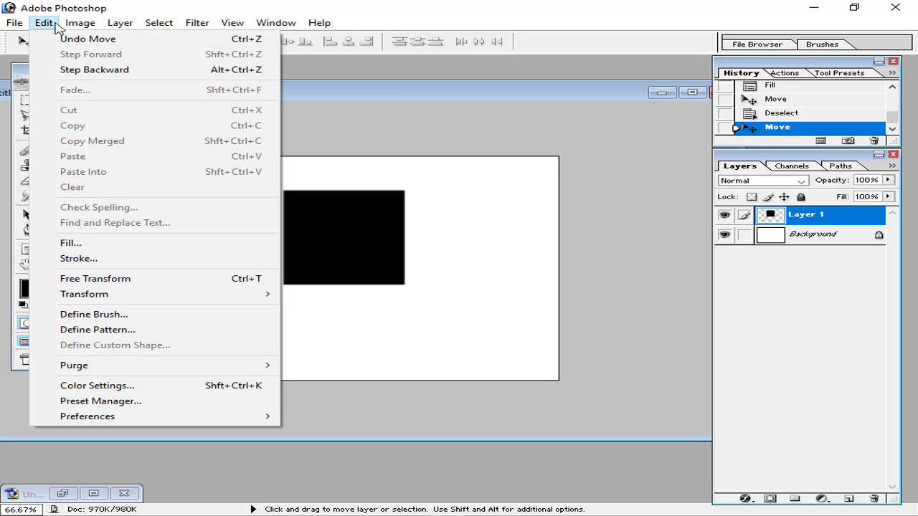
left_click(71, 279)
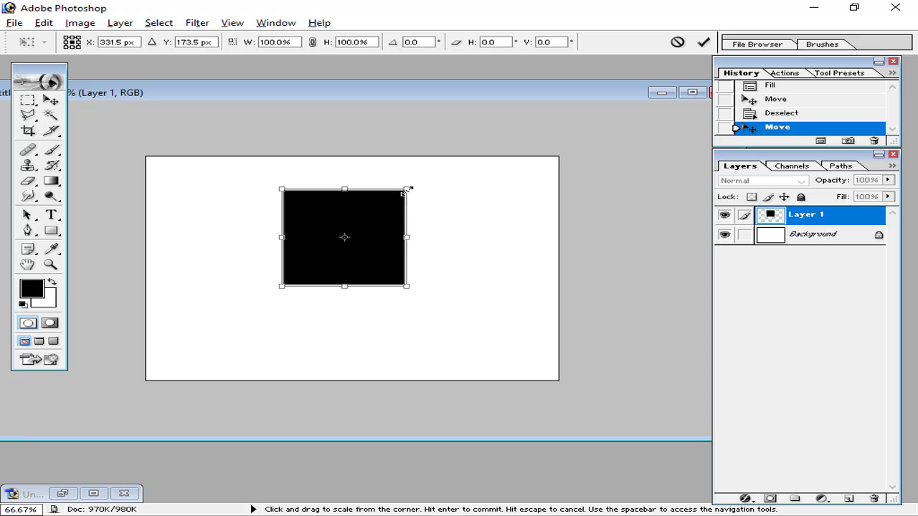
left_click_drag(407, 189, 411, 185)
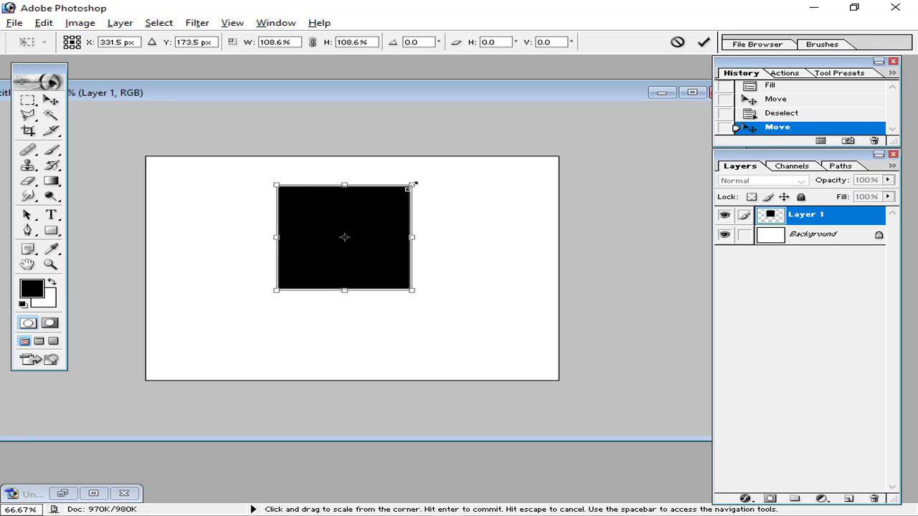
left_click(703, 41)
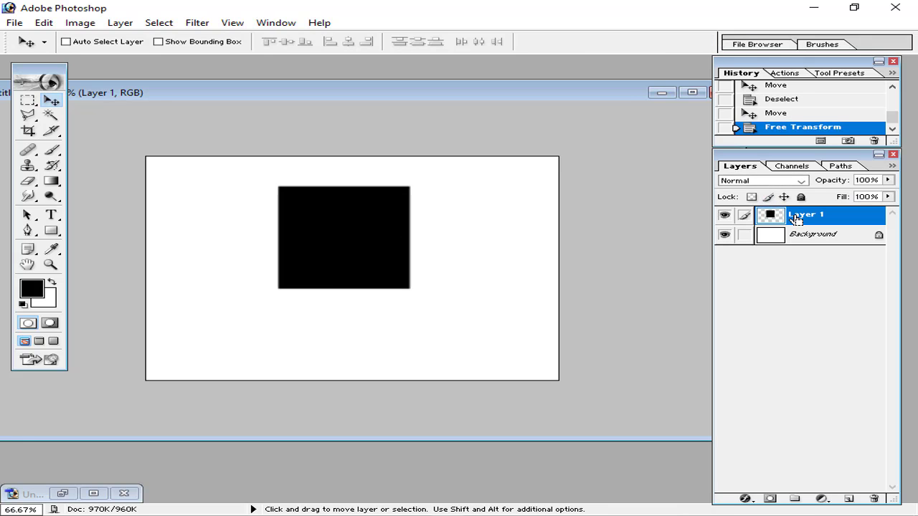
key("ctrl+j")
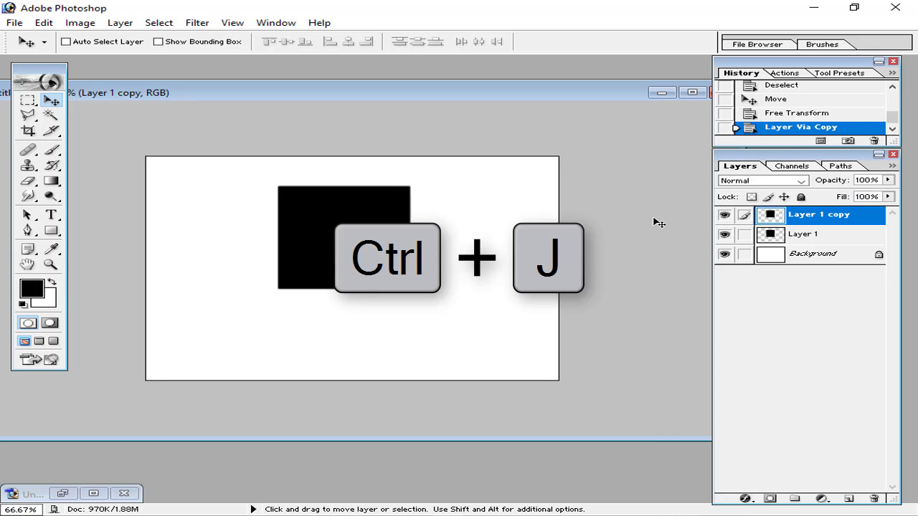
Scale the Layer 1 copy to about 89% from its centre and load it as a selection
left_click(48, 23)
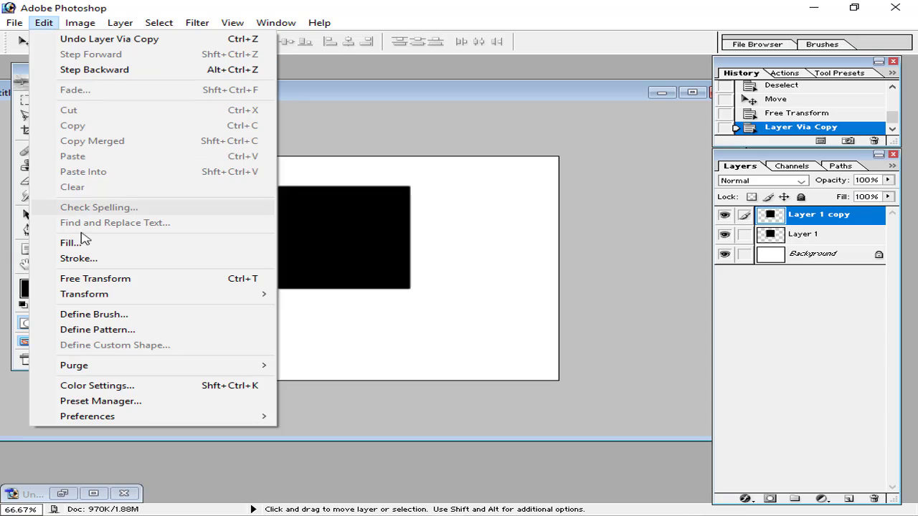
left_click(193, 285)
key("alt+shift")
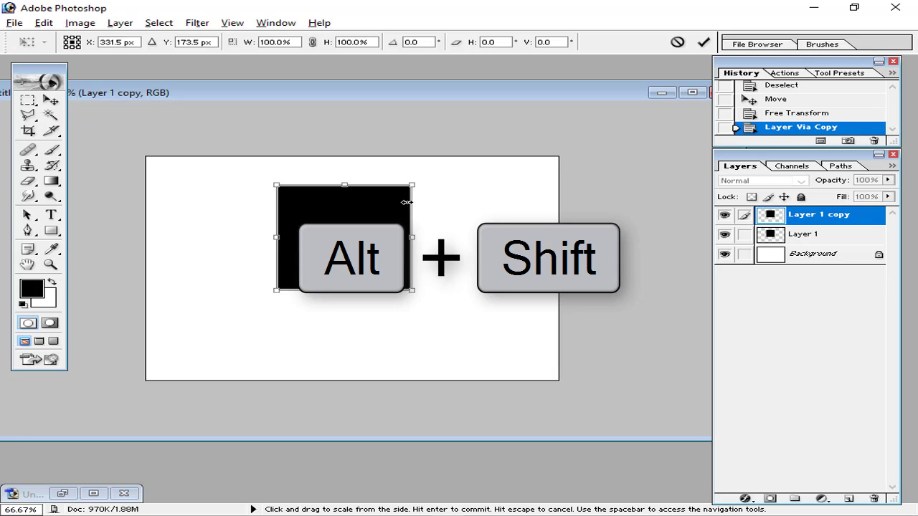
key("alt")
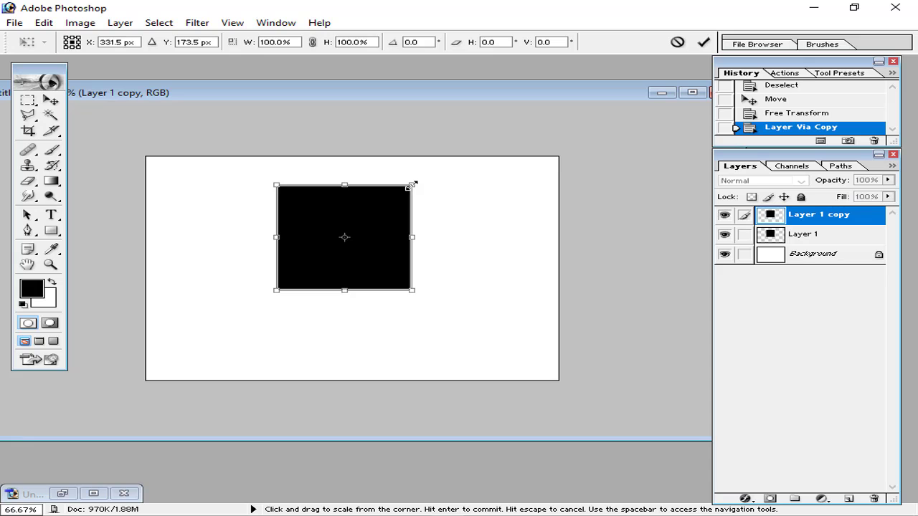
mouse_move(412, 185)
left_mouse_down()
mouse_move(349, 233)
mouse_move(412, 191)
left_mouse_up()
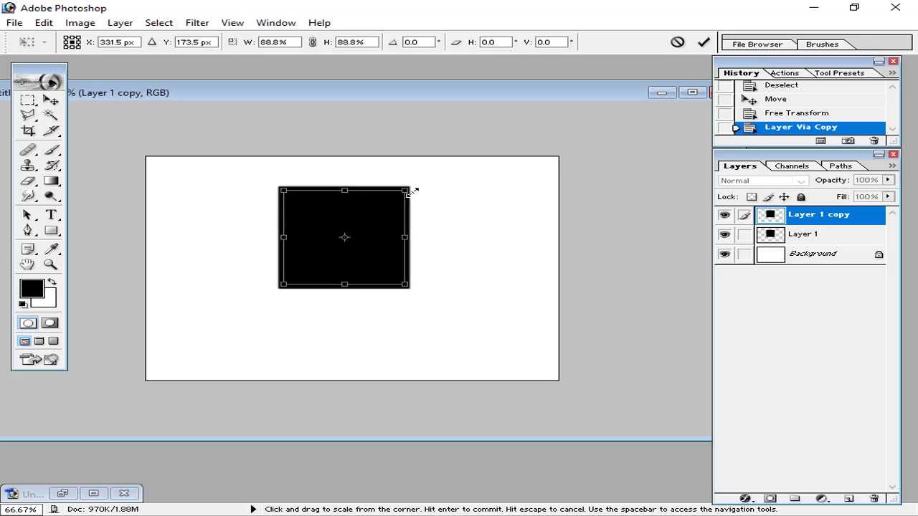
left_click(703, 41)
left_click(777, 216, "ctrl")
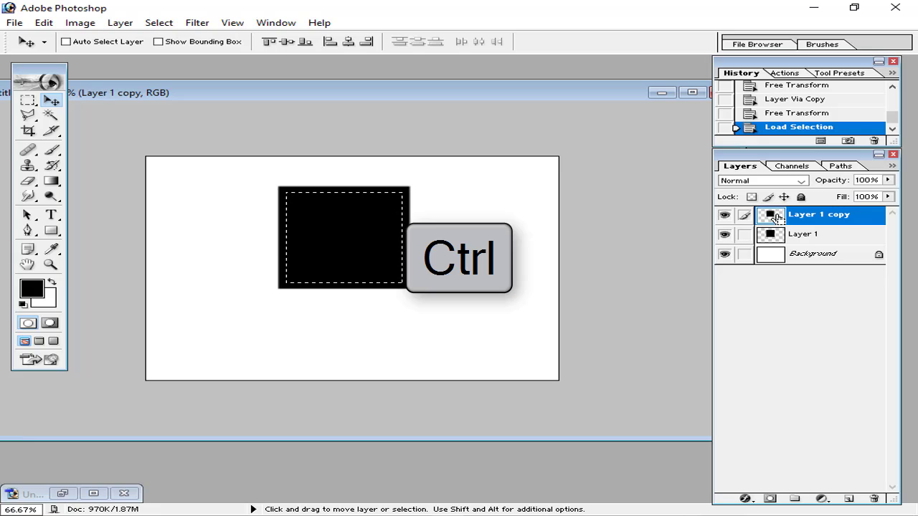
Cut the copy's shape out of Layer 1 and hide the copy to check the outline
left_click(828, 240)
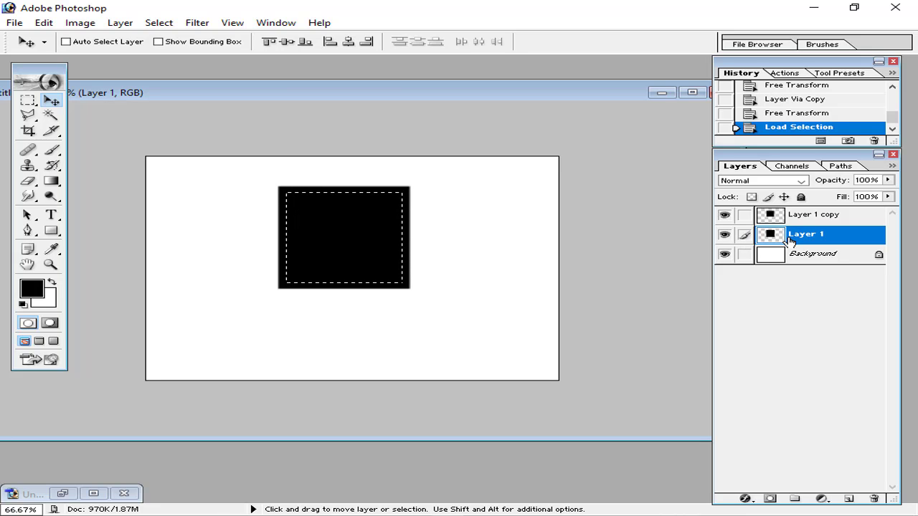
left_click(43, 22)
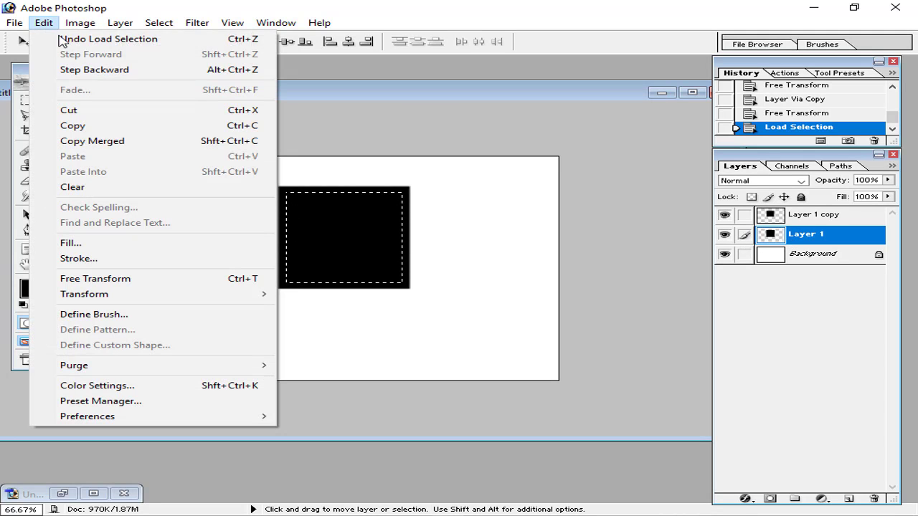
left_click(93, 115)
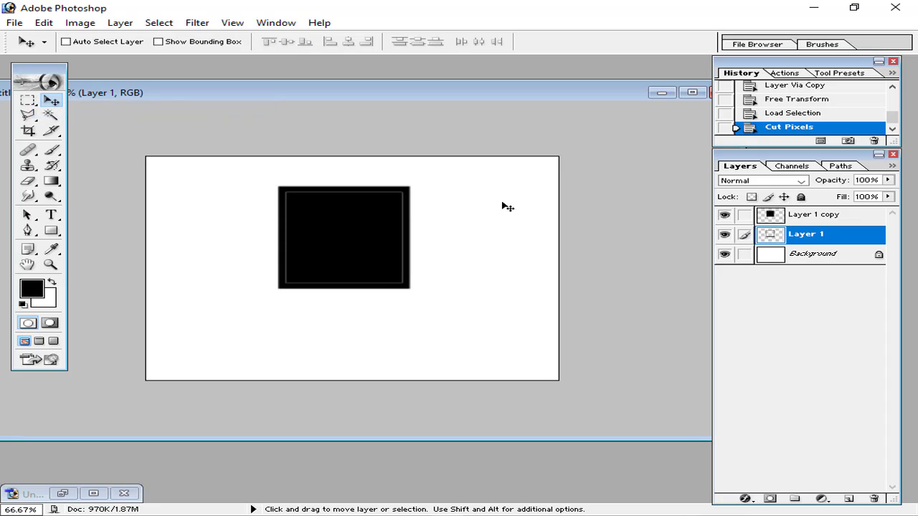
left_click(724, 214)
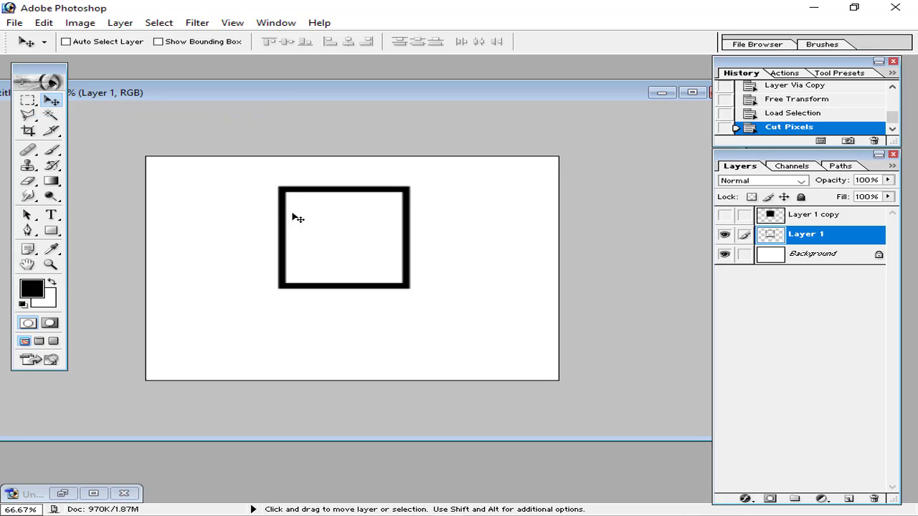
Revert in History and rescale the Layer 1 copy to about 104.5%
left_click(797, 115)
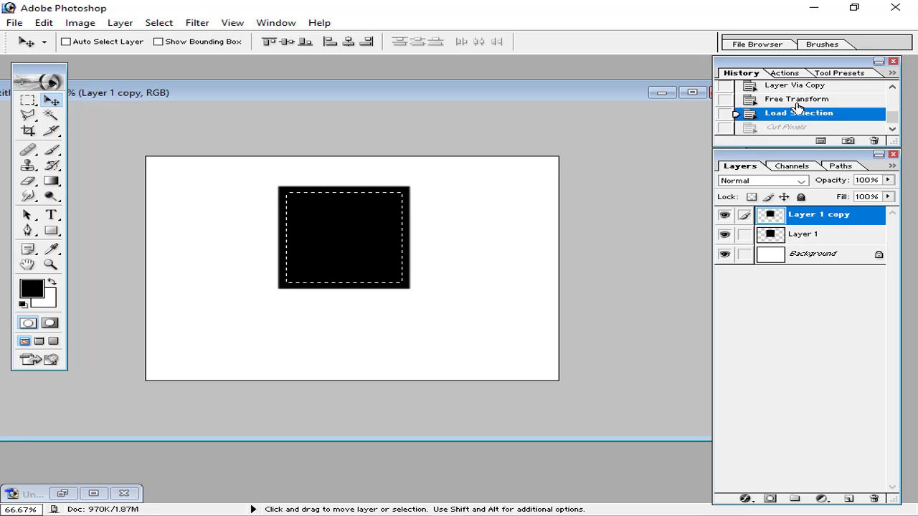
left_click(798, 104)
key("ctrl+t")
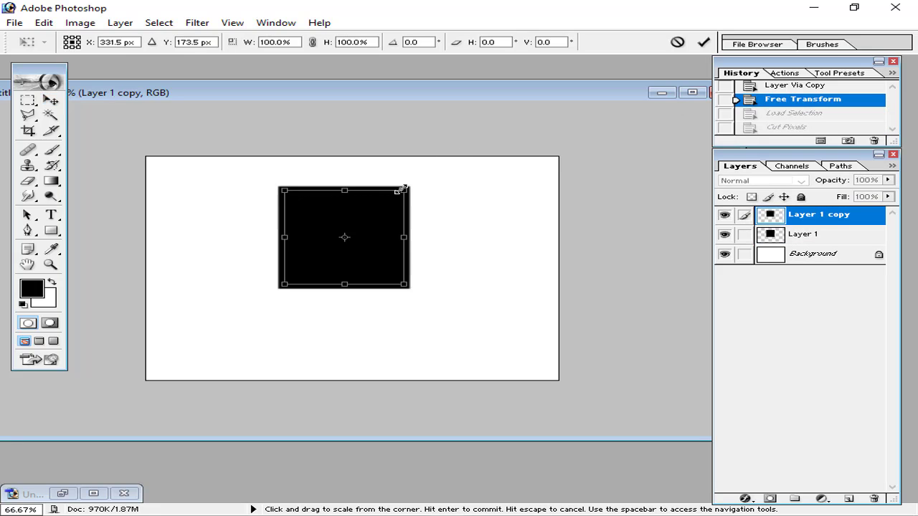
left_click_drag(402, 190, 406, 187)
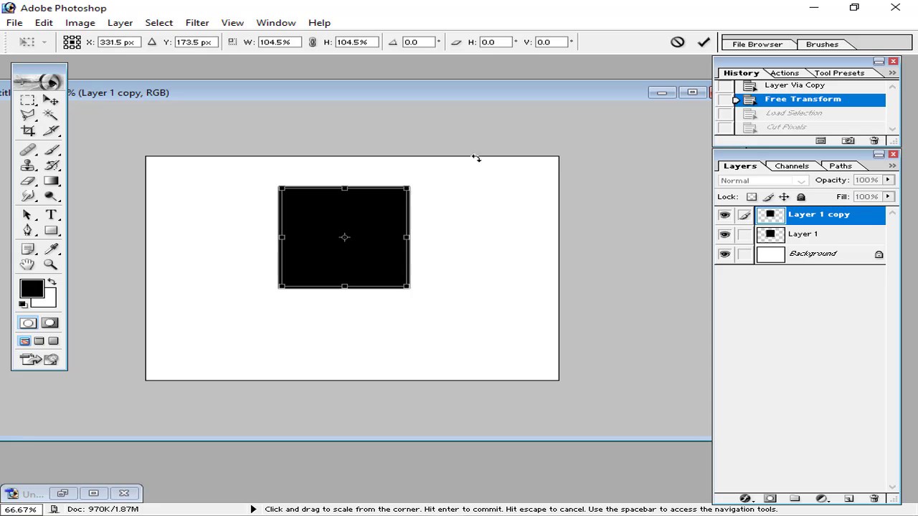
left_click(703, 41)
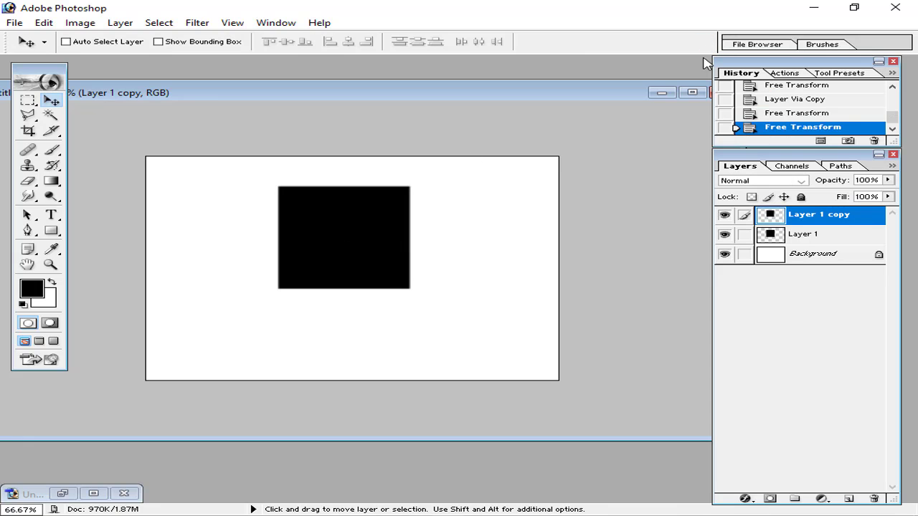
Load the copy's outline as a selection and cut that area out of Layer 1
left_click(813, 234)
left_click(814, 214)
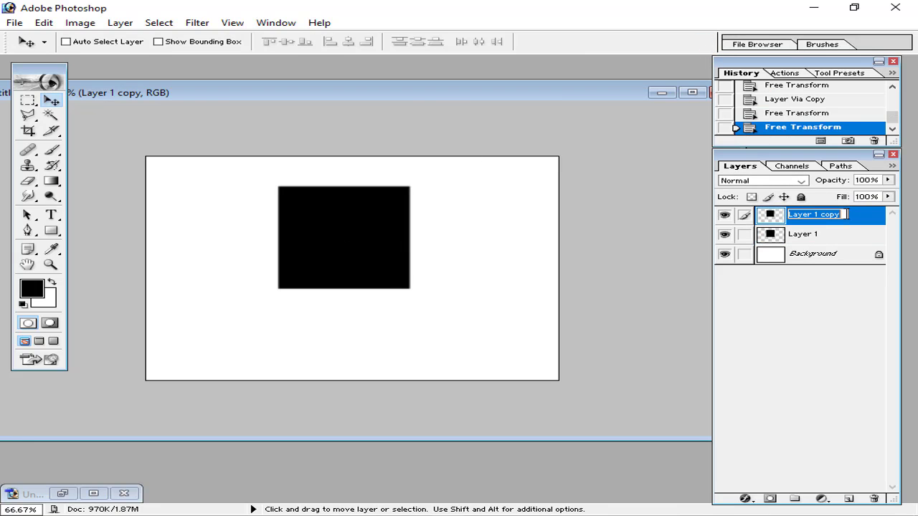
double_click(837, 222)
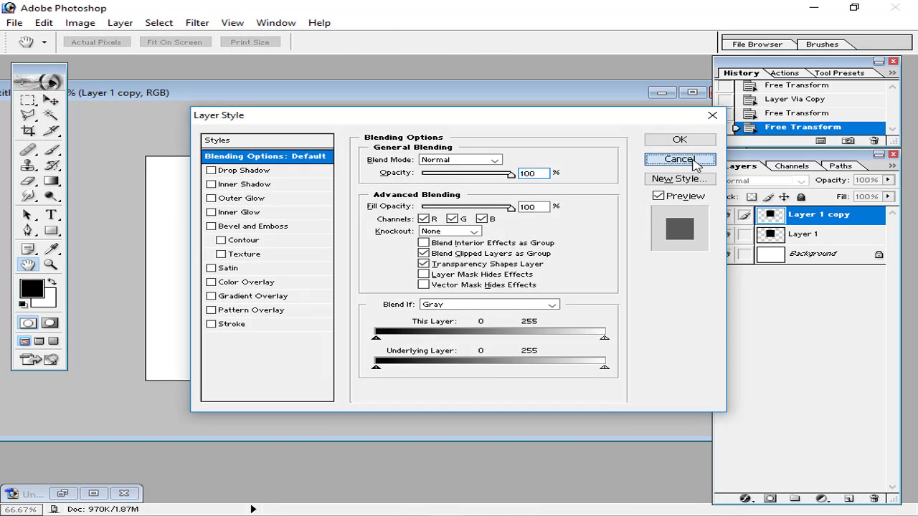
left_click(689, 163)
left_click(769, 216, "ctrl")
left_click(796, 234)
key("ctrl+x")
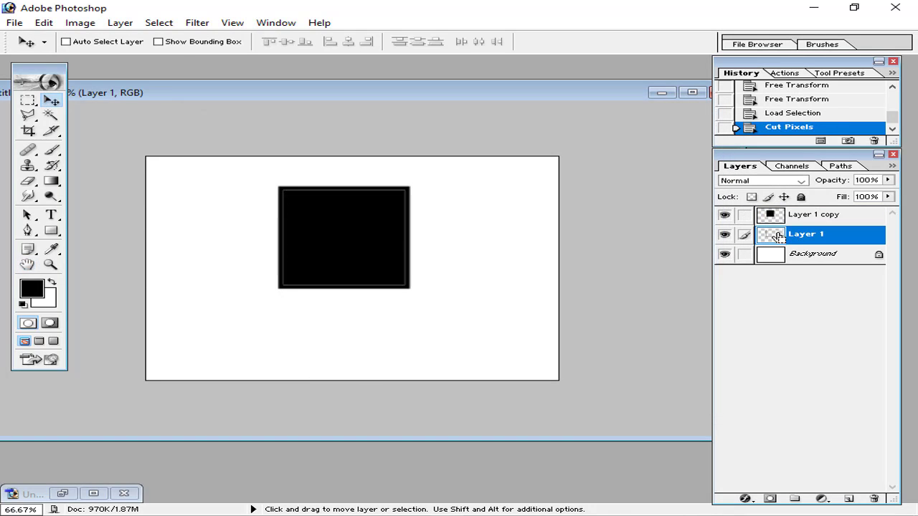
Hide Layer 1 copy, then delete it and confirm the deletion
left_click(803, 219)
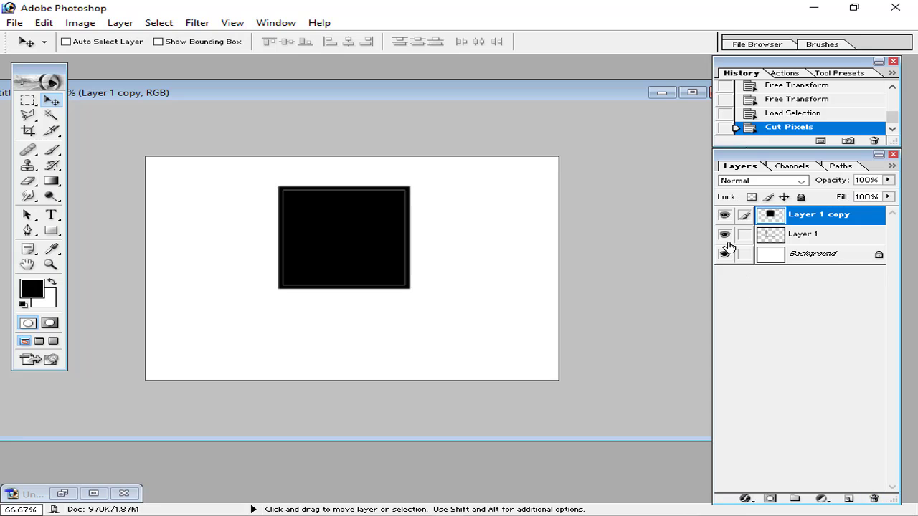
left_click(724, 215)
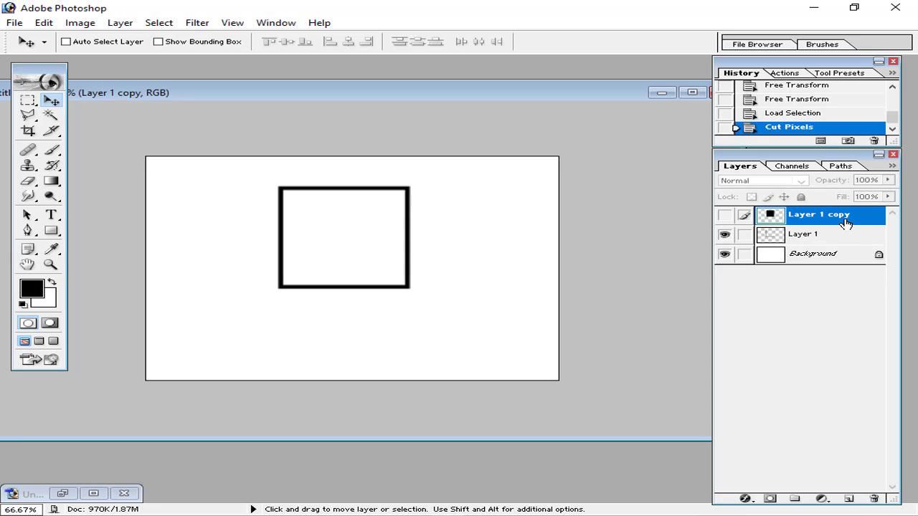
left_click(874, 498)
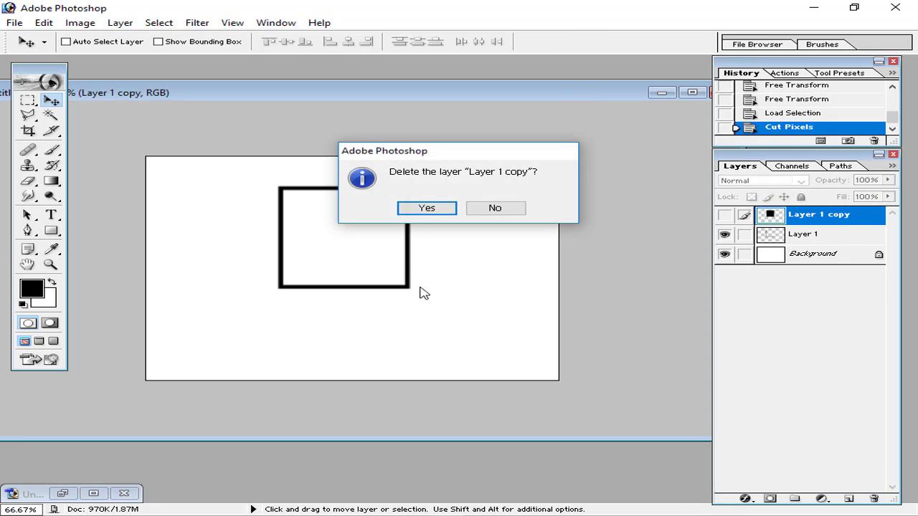
left_click(427, 208)
left_click(51, 230)
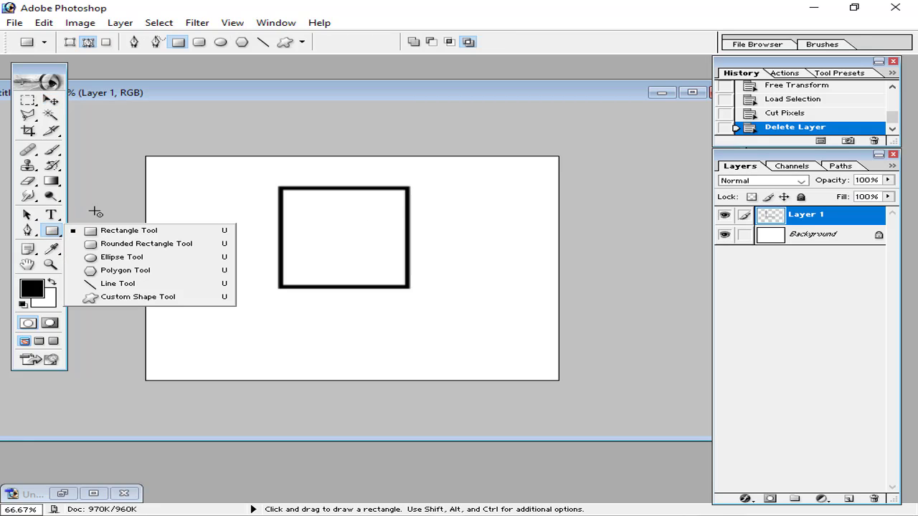
At 100% zoom, drag a small rectangular marquee across the middle of the frame's top edge
left_click(95, 211)
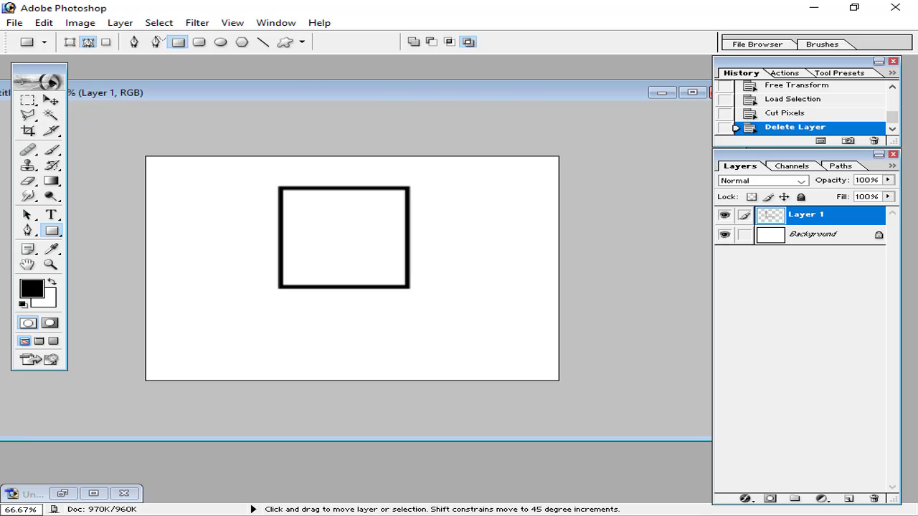
key("ctrl+plus")
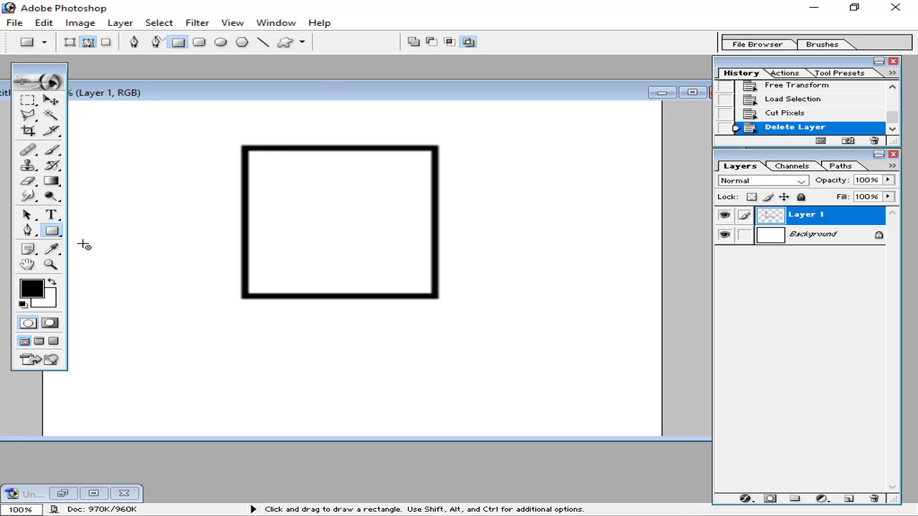
left_click(27, 101)
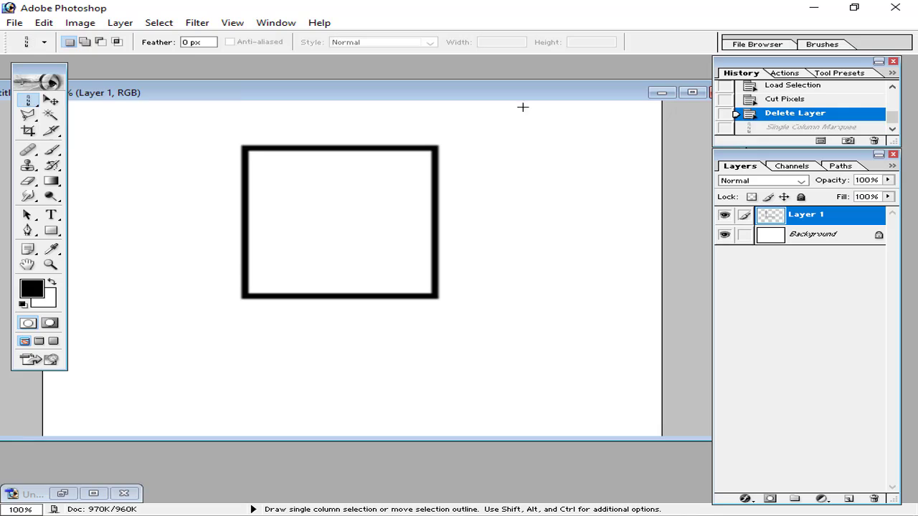
right_click(30, 104)
left_click(92, 101)
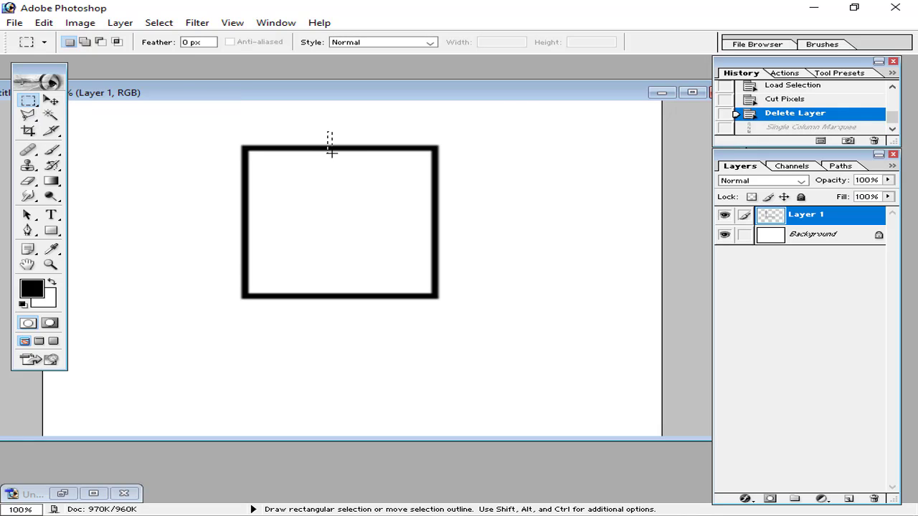
left_click_drag(334, 172, 394, 159)
left_click_drag(388, 160, 388, 159)
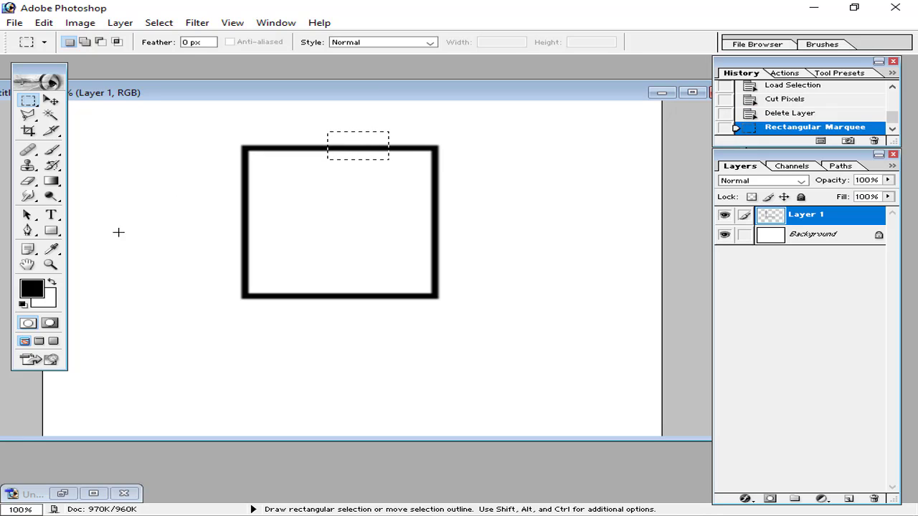
Set the foreground colour to red FF0000 and brush-paint the selected rectangle
left_click(44, 23)
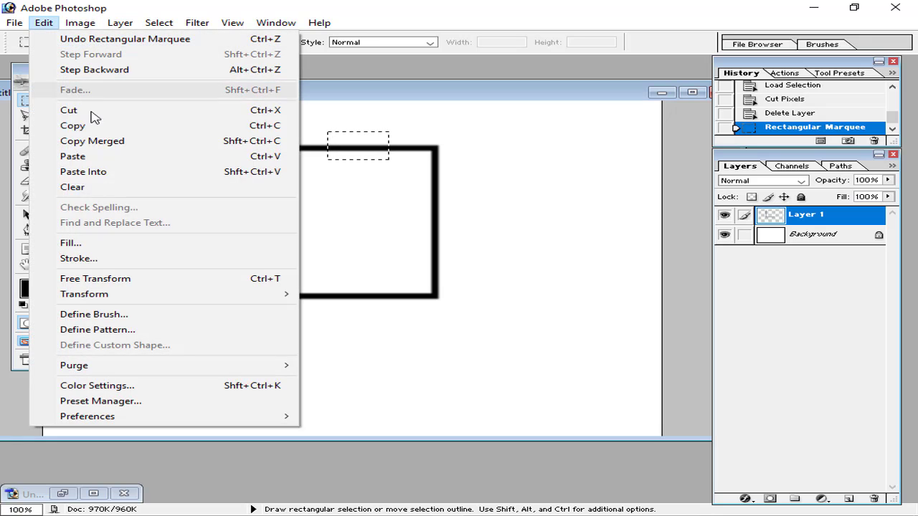
left_click(103, 249)
left_click(426, 219)
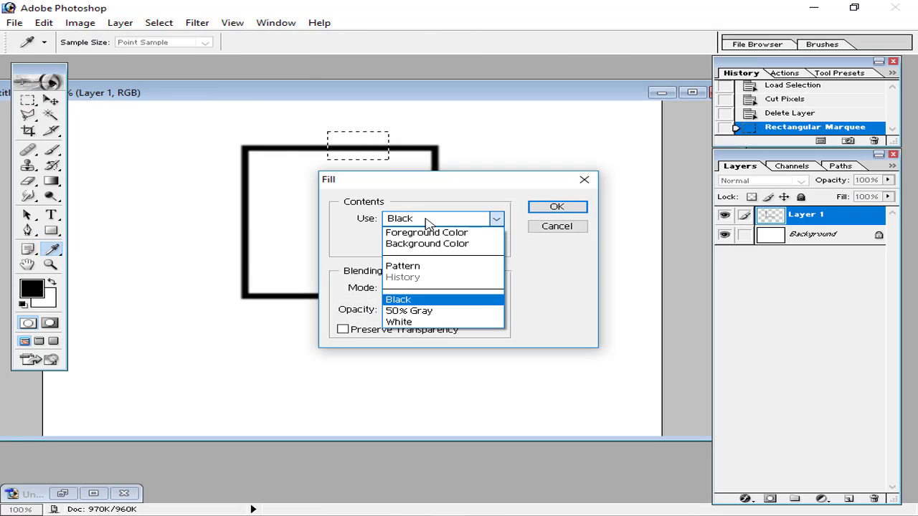
left_click(558, 226)
left_click(558, 226)
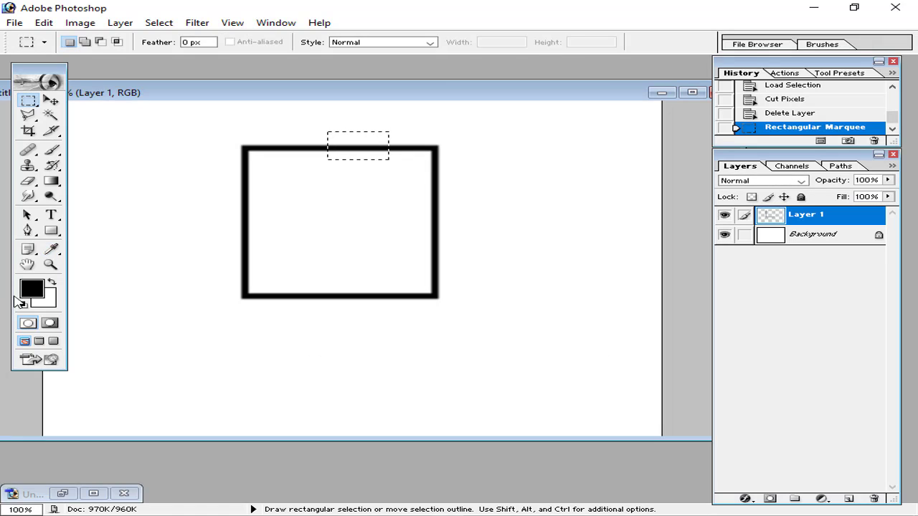
left_click(31, 288)
type("255")
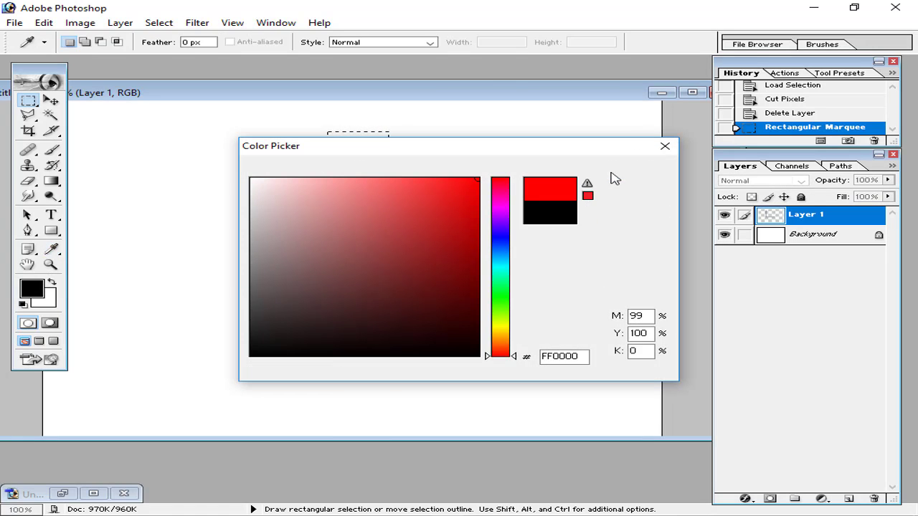
key("Return")
left_click(51, 149)
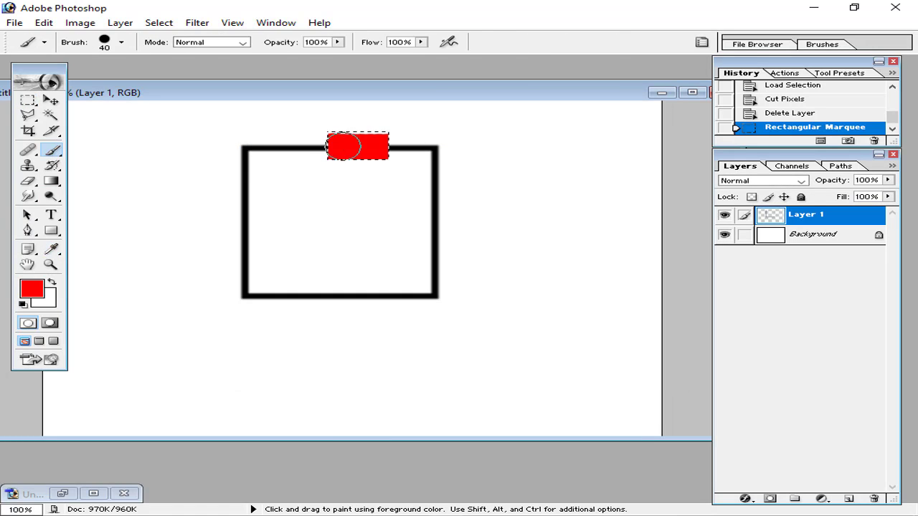
left_click(360, 141)
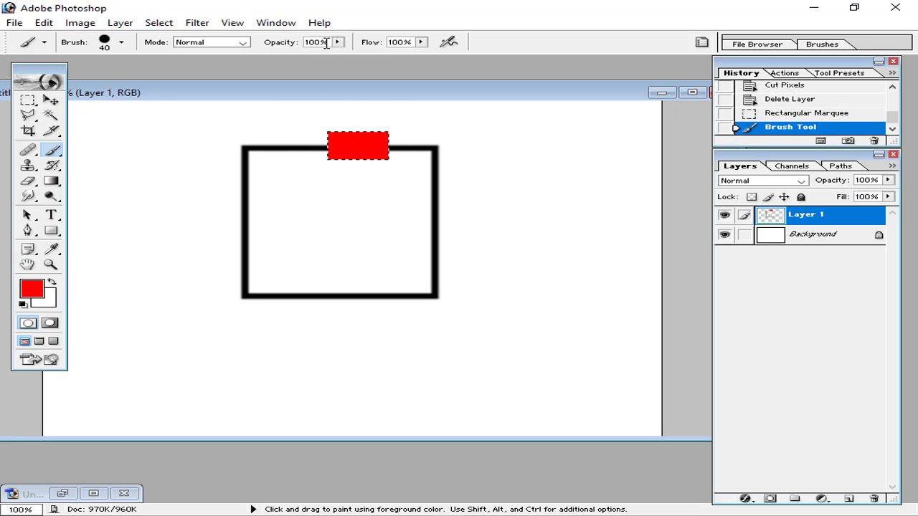
key("ctrl+d")
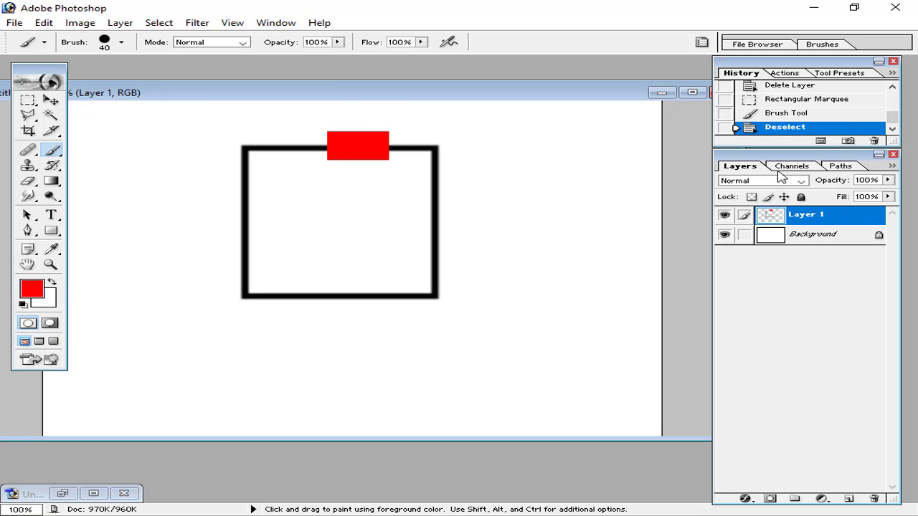
Redo the red fill on a new Layer 2, deselect, and nudge it slightly left
left_click(785, 115)
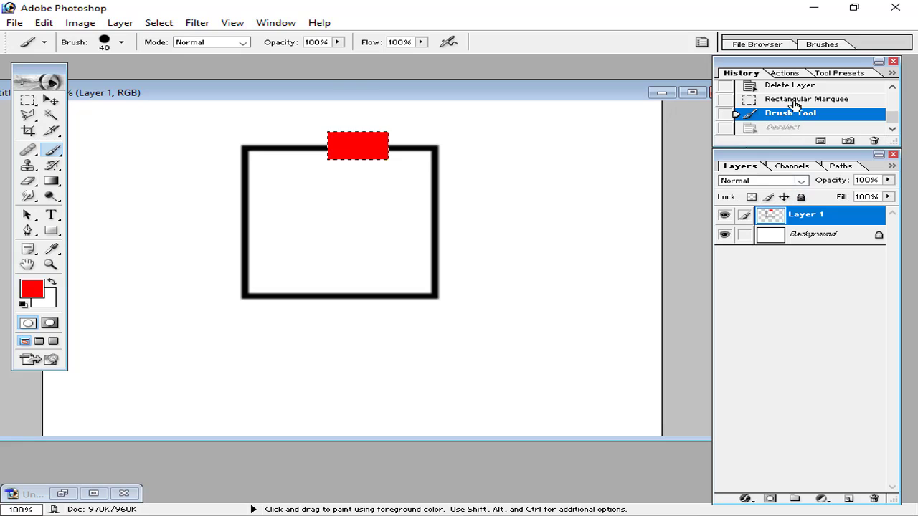
left_click(792, 101)
left_click(848, 498)
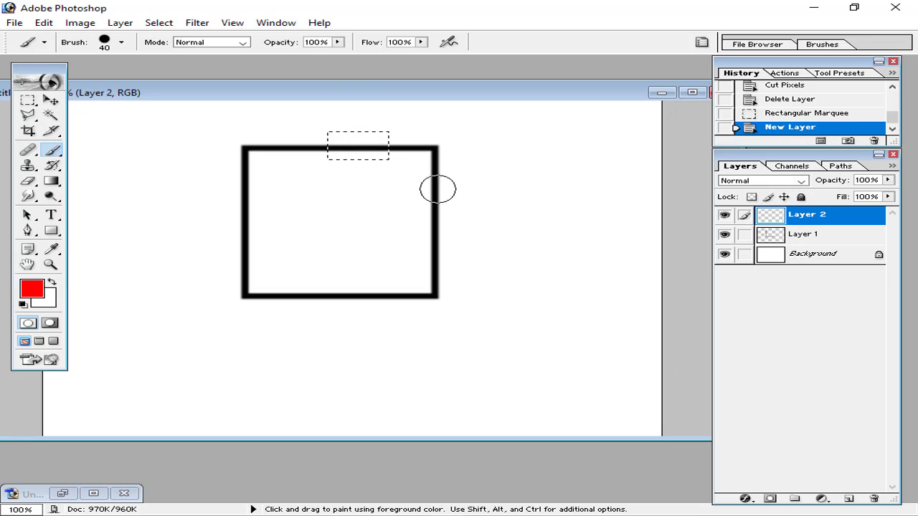
left_click_drag(384, 149, 390, 147)
left_click(60, 102)
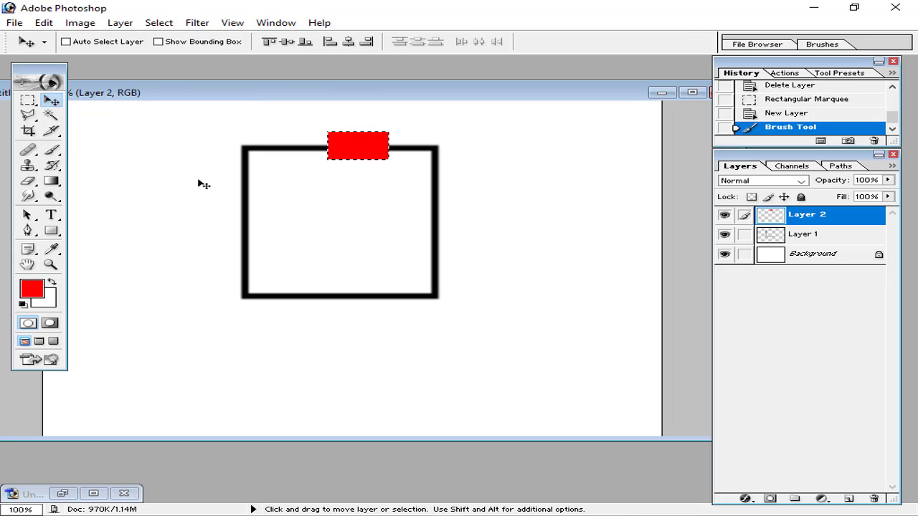
key("ctrl+d")
left_click_drag(359, 153, 338, 154)
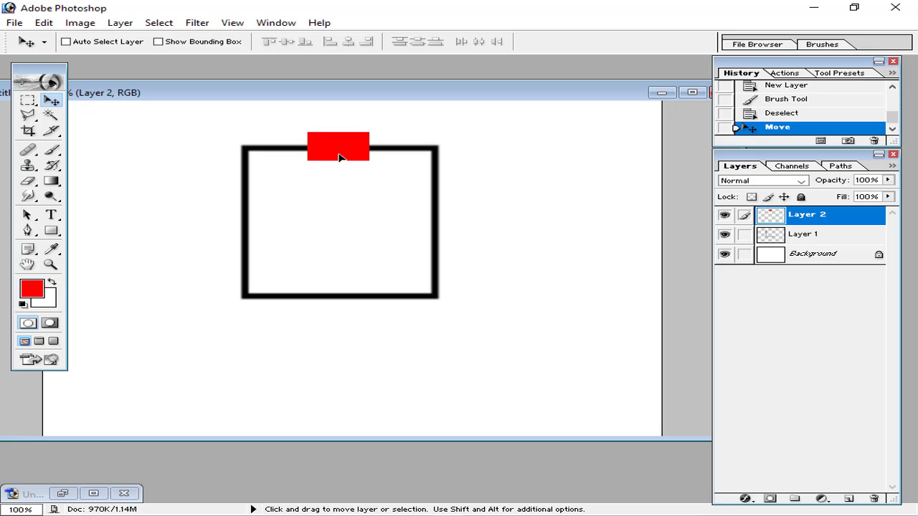
key("ctrl+minus")
key("ctrl+plus")
Link Layer 2 to Layer 1 and apply Align Horizontal Centers to the red rectangle
left_click(803, 234)
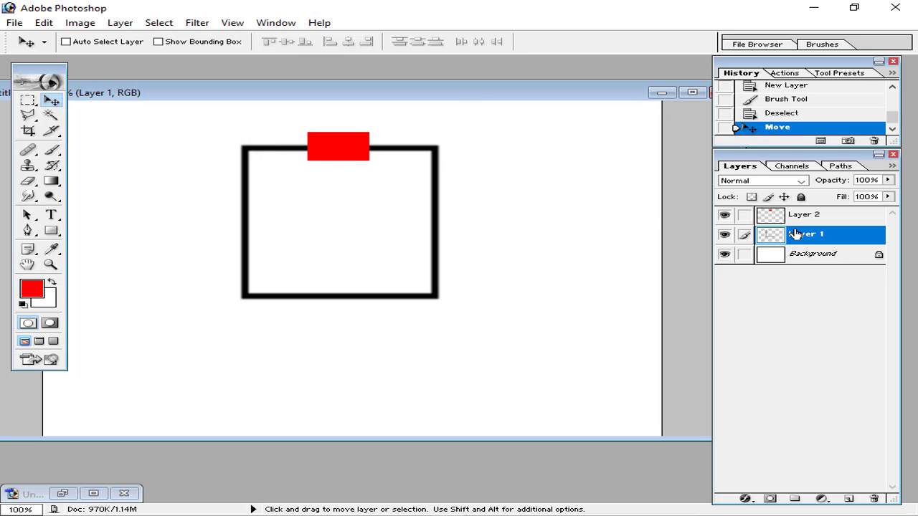
left_click(745, 216)
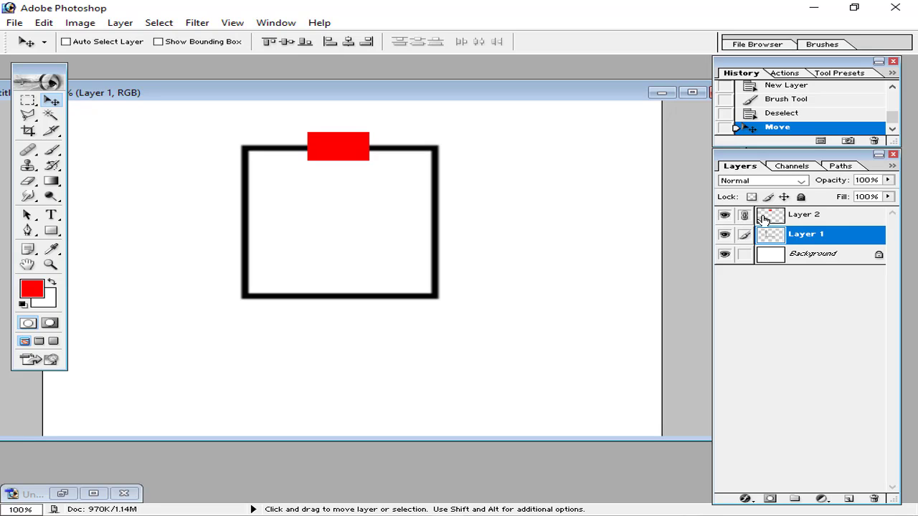
left_click(744, 217)
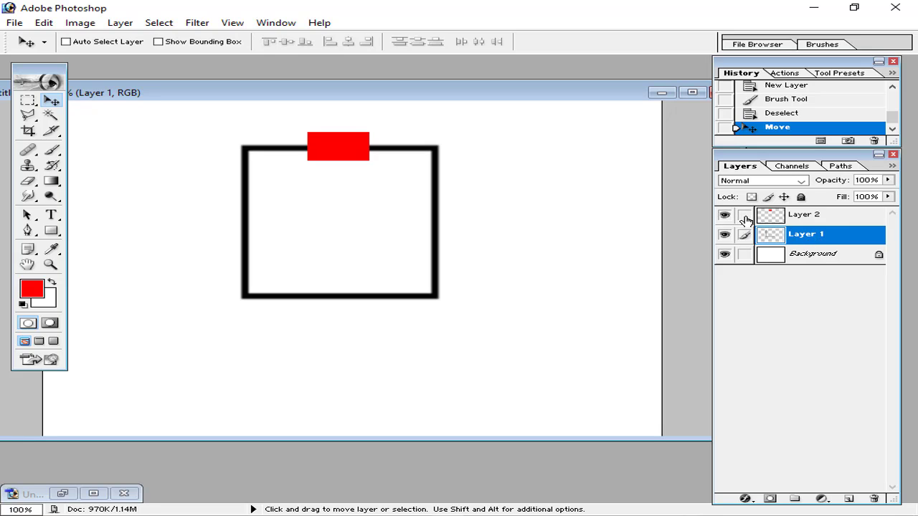
left_click(746, 217)
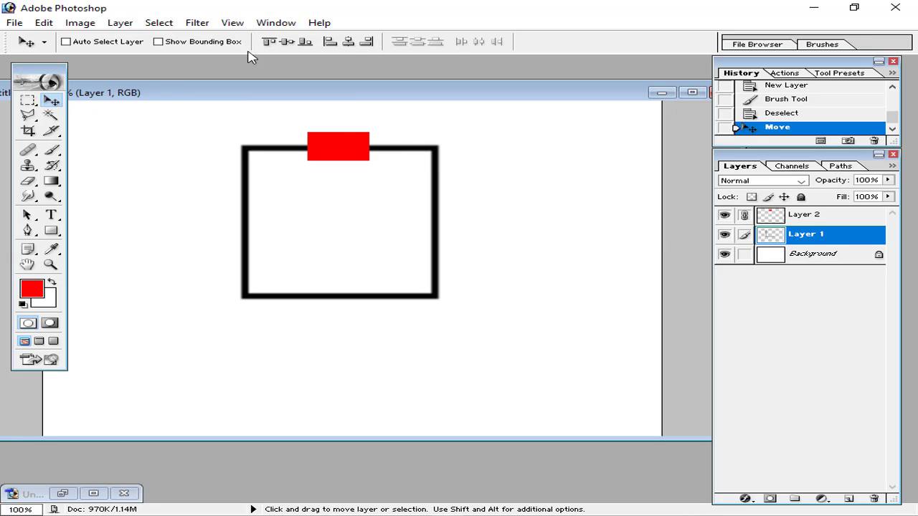
left_click(348, 43)
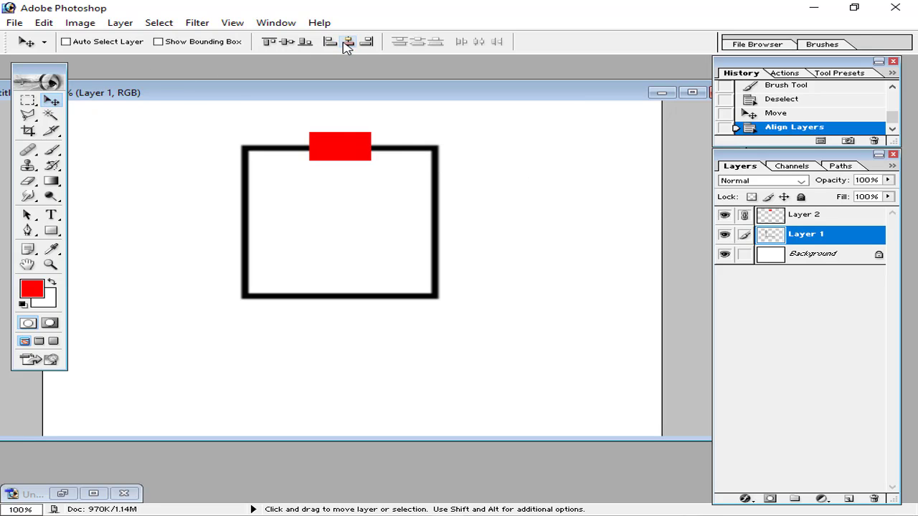
left_click(348, 43)
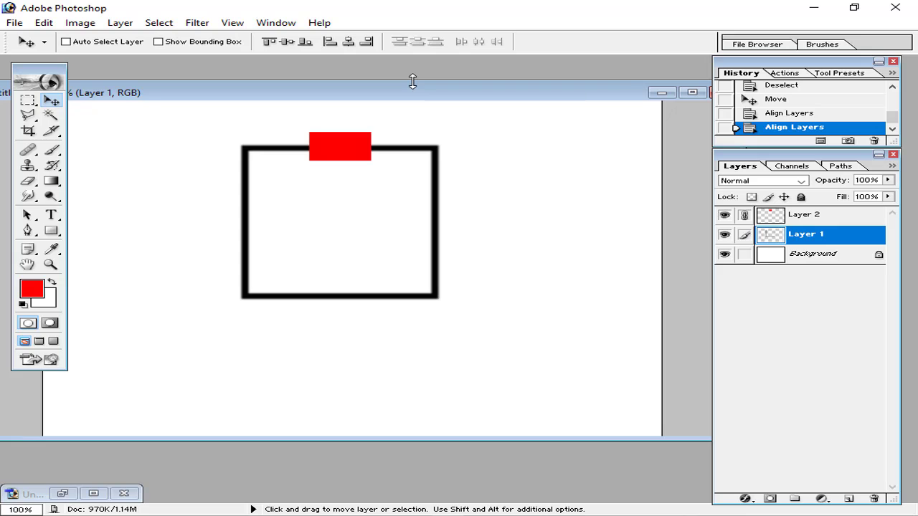
key("ctrl+plus")
scroll(381, 283, "up", 3)
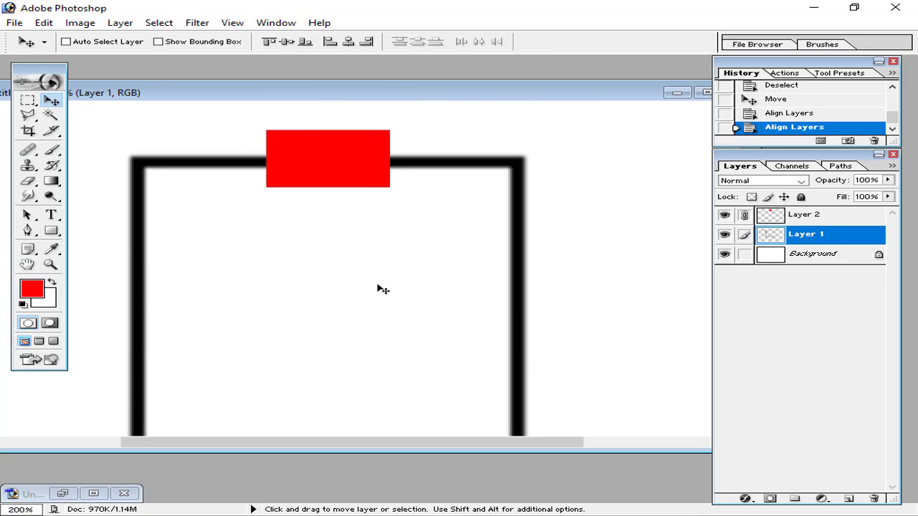
key("ctrl+minus")
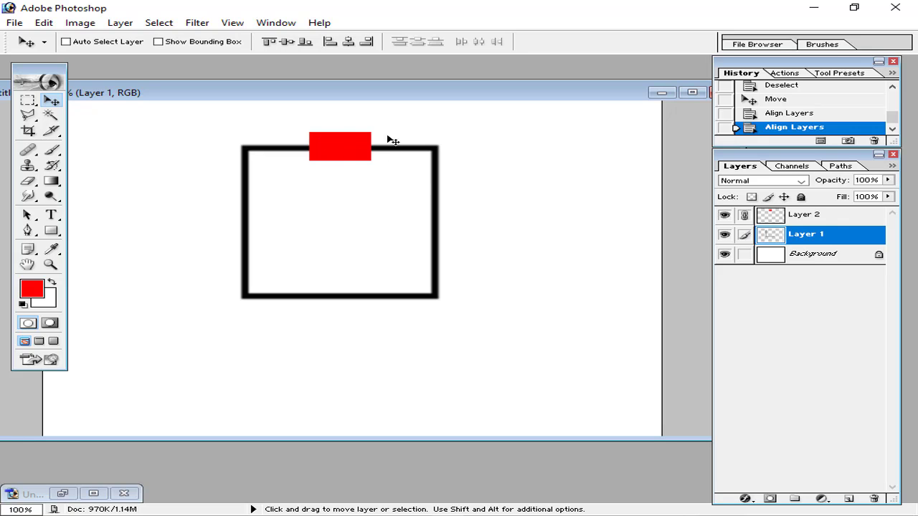
Cancel trial transforms on the black square and red rectangle, and unlink Layer 2 from Layer 1
key("ctrl+t")
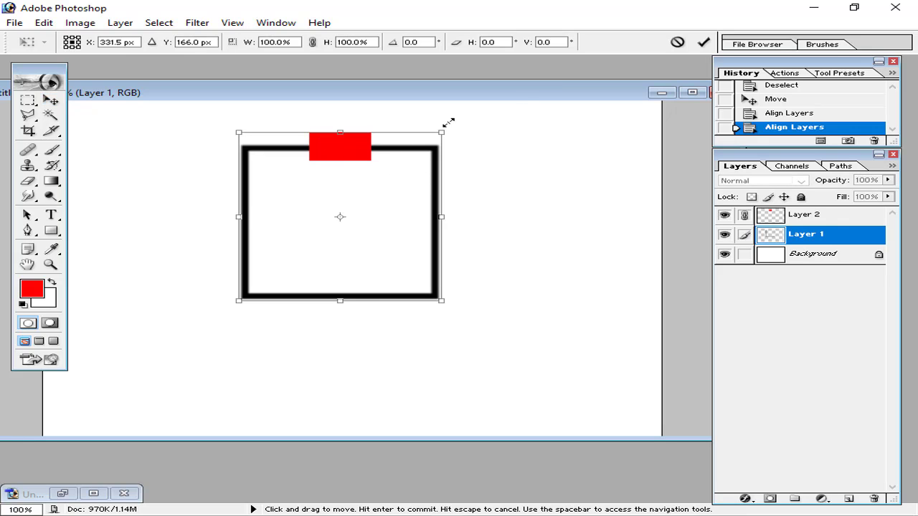
left_click(673, 41)
left_click(809, 216)
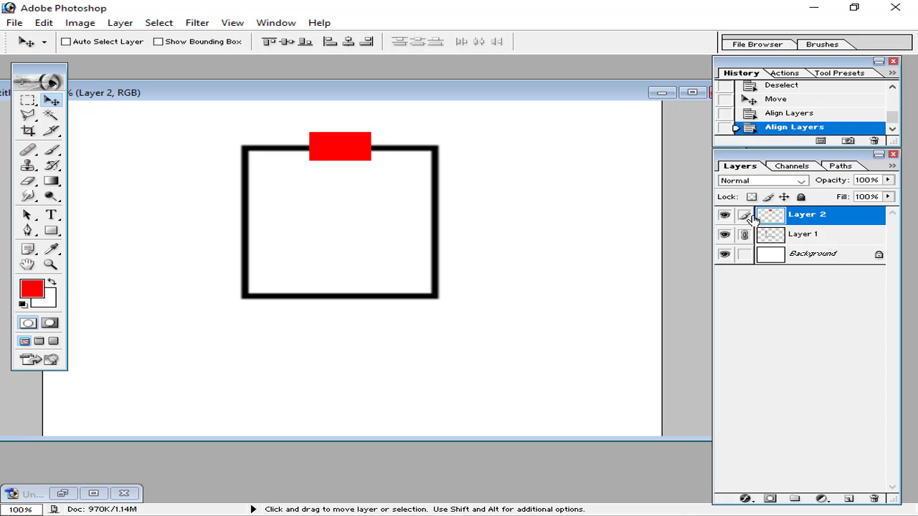
left_click(798, 235)
left_click(744, 215)
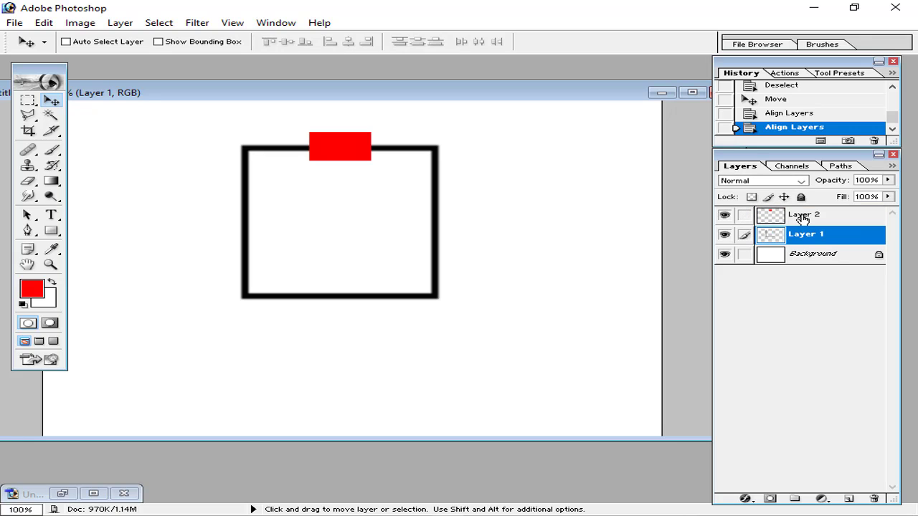
left_click(802, 218)
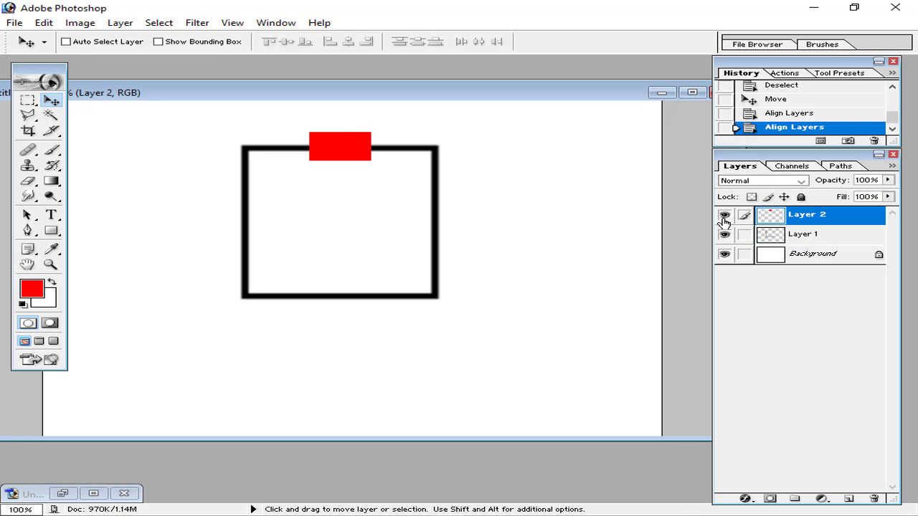
key("ctrl+t")
mouse_move(371, 147)
left_mouse_down()
mouse_move(350, 146)
mouse_move(394, 147)
mouse_move(371, 147)
left_mouse_up()
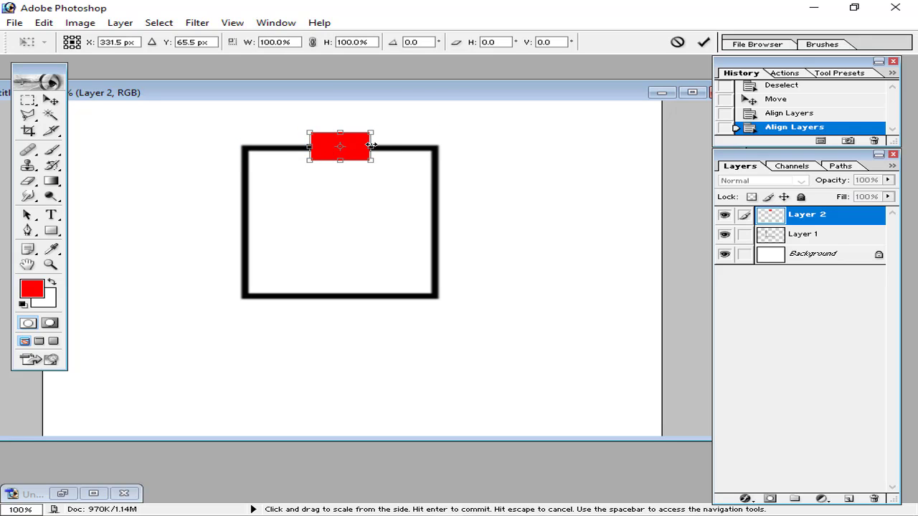
left_click(678, 43)
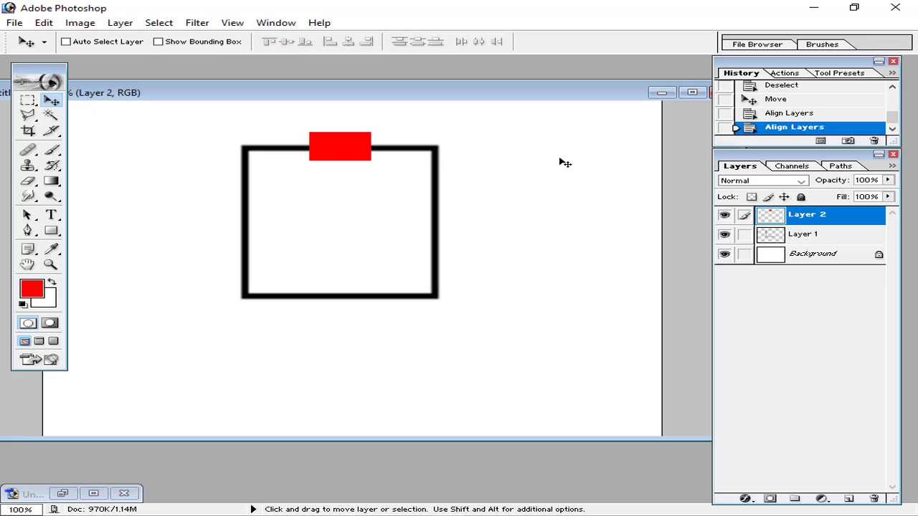
Duplicate Layer 1 into Layer 1 copy, then make Layer 2 active
left_click(816, 239)
key("ctrl+j")
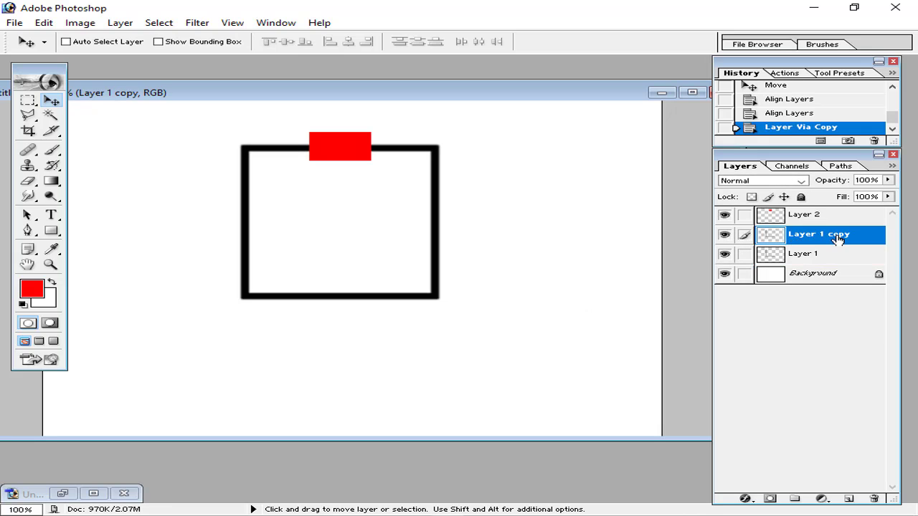
left_click(803, 219)
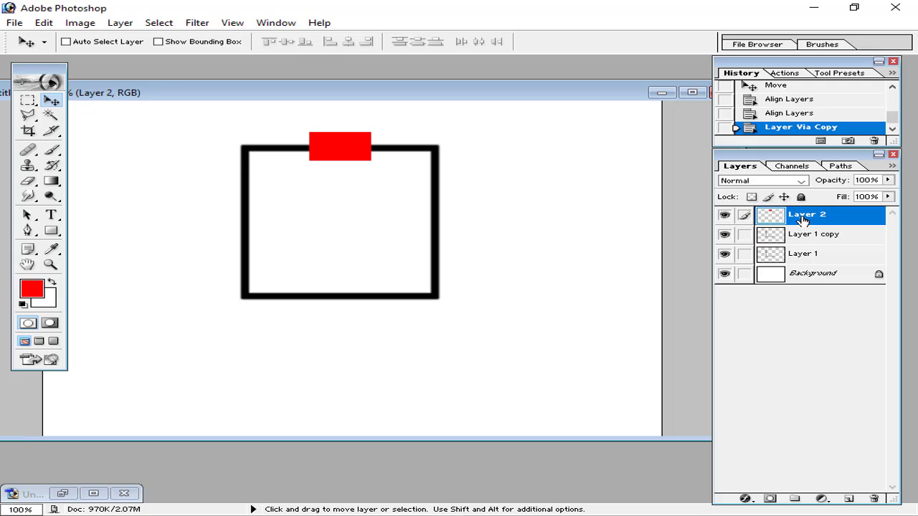
key("ctrl")
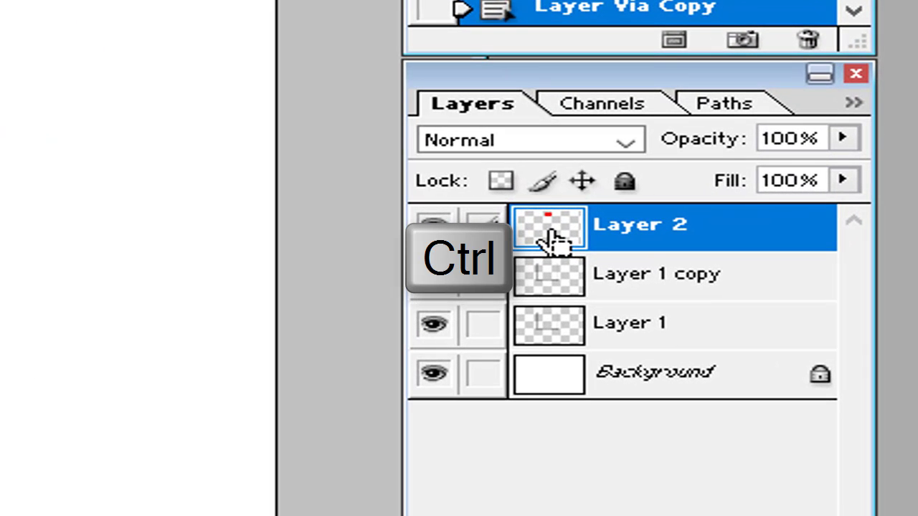
Cut the red rectangle's shape out of Layer 1 copy's top edge
left_click(772, 220, "ctrl")
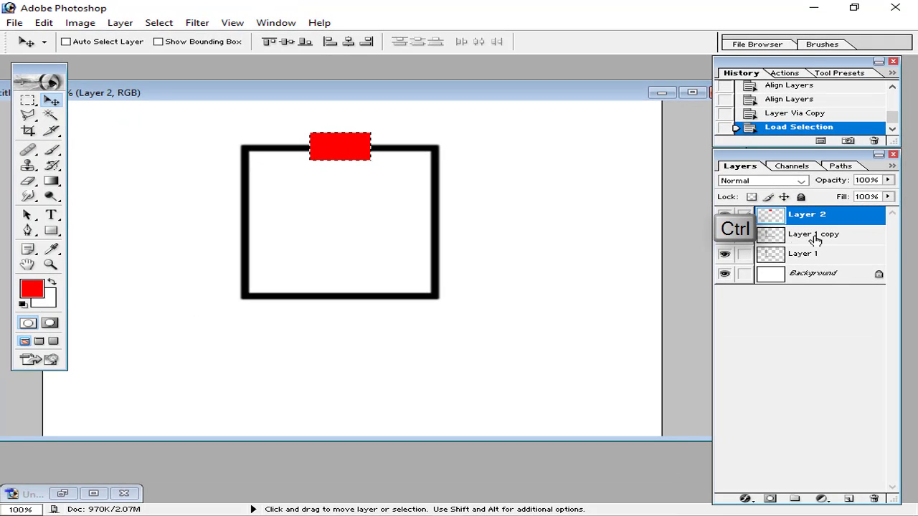
left_click(816, 240)
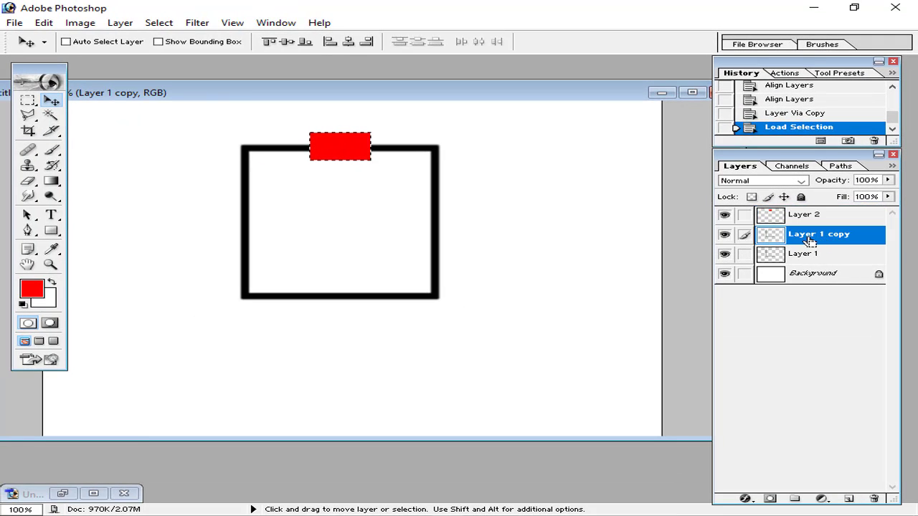
left_click(416, 191)
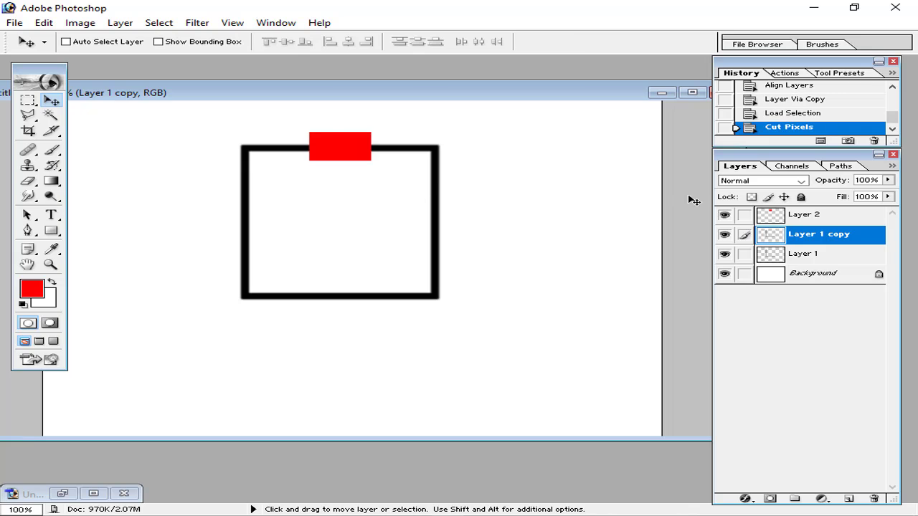
Hide the original square Layer 1 and keep the red rectangle layer visible
left_click(779, 221)
left_click(725, 215)
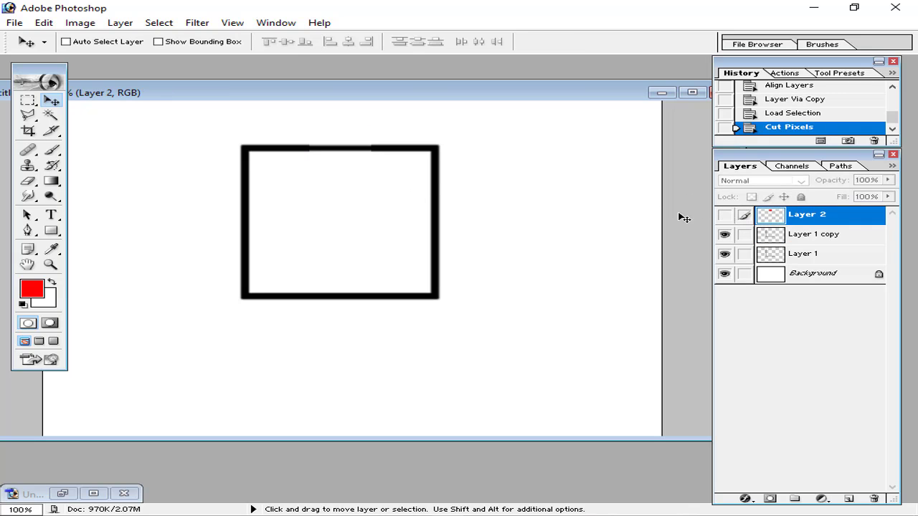
left_click(725, 253)
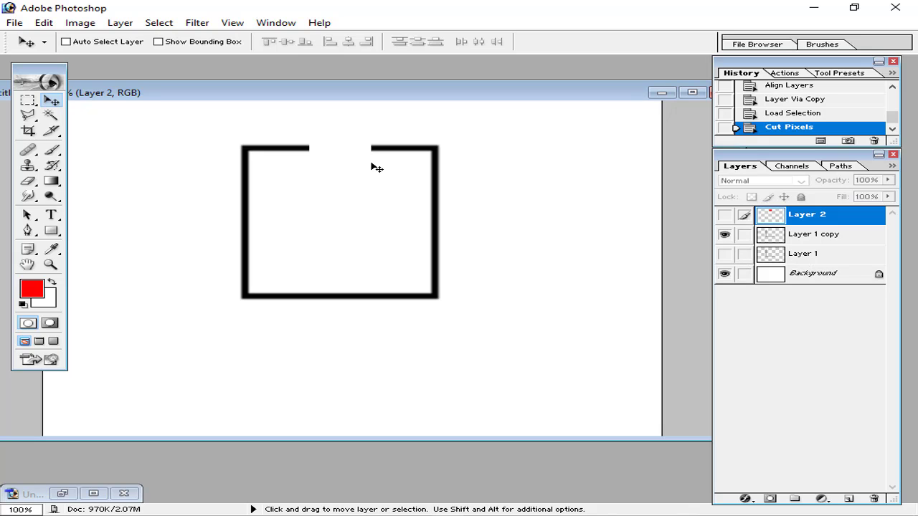
left_click(725, 215)
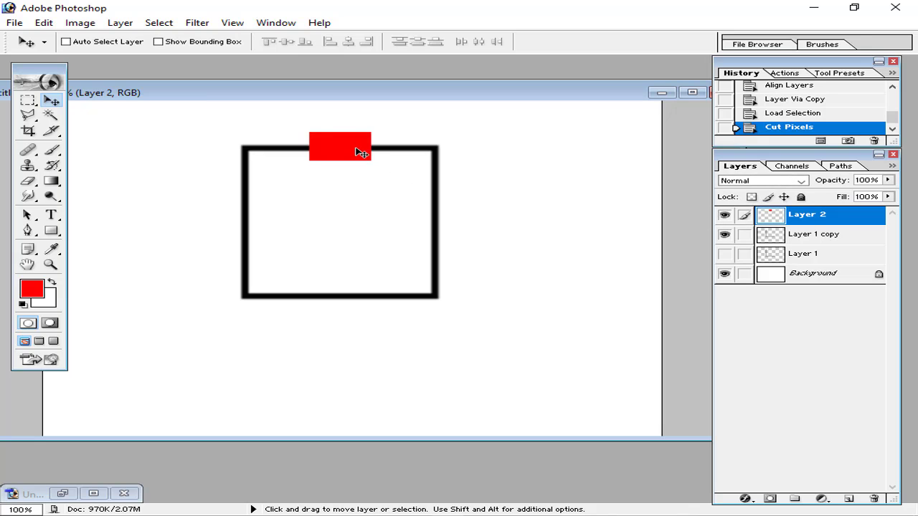
Move the red rectangle to the square's bottom edge and centre it on Layer 1 copy
left_click_drag(360, 152, 360, 305)
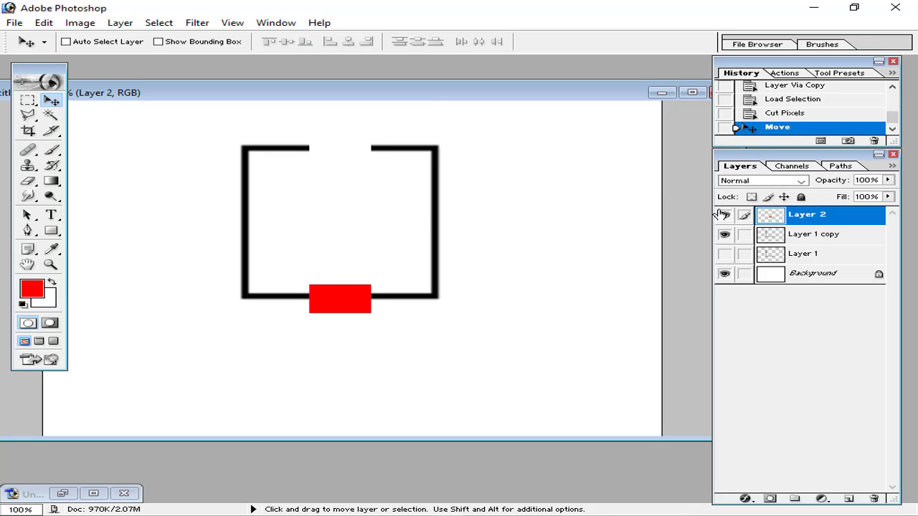
left_click(786, 235)
left_click(744, 214)
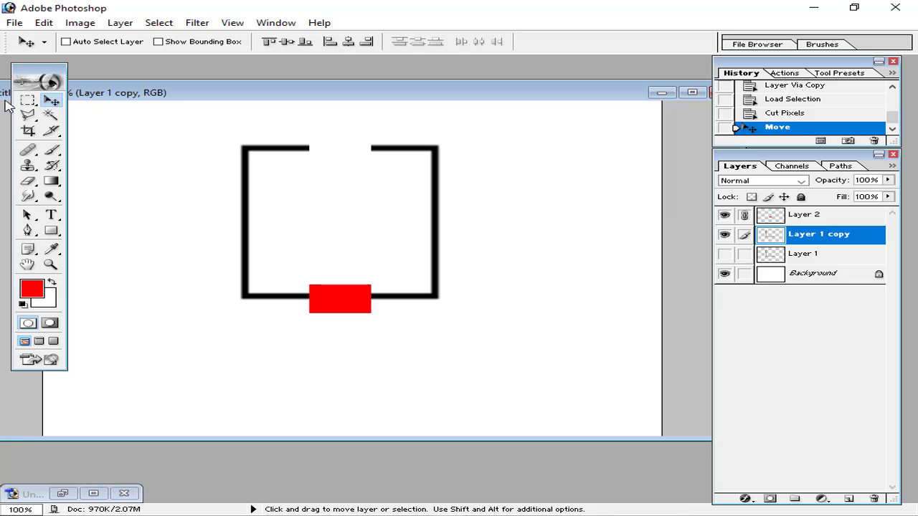
left_click(348, 43)
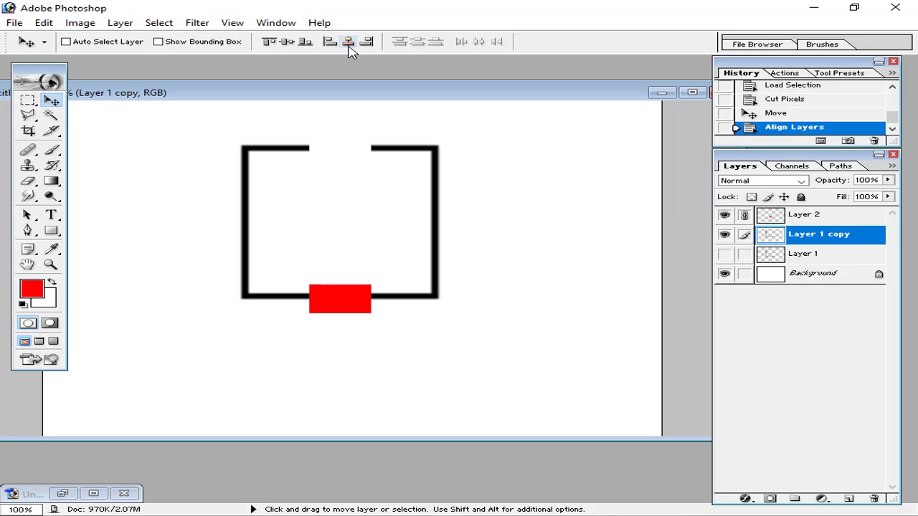
left_click(744, 215)
Cut the rectangle's shape from the bottom edge of Layer 1 copy, then hide the red layer
left_click(810, 219)
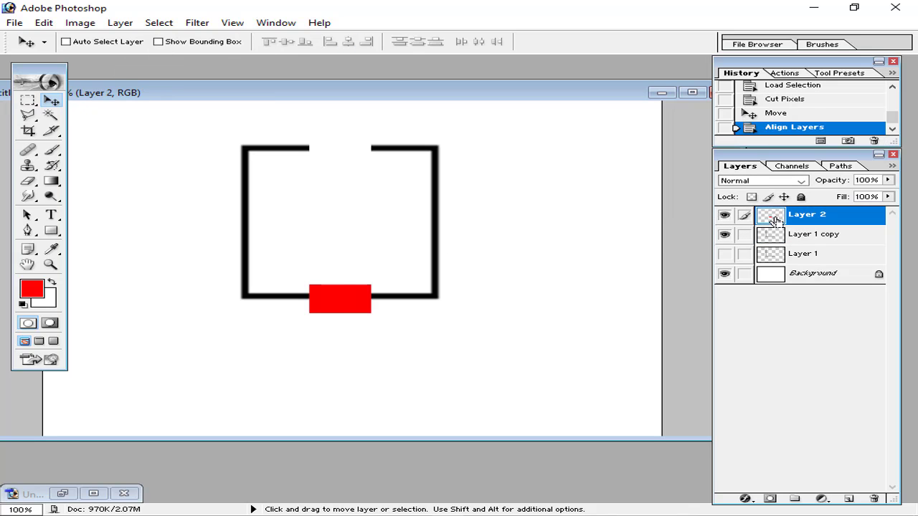
left_click(772, 218, "ctrl")
left_click(772, 234)
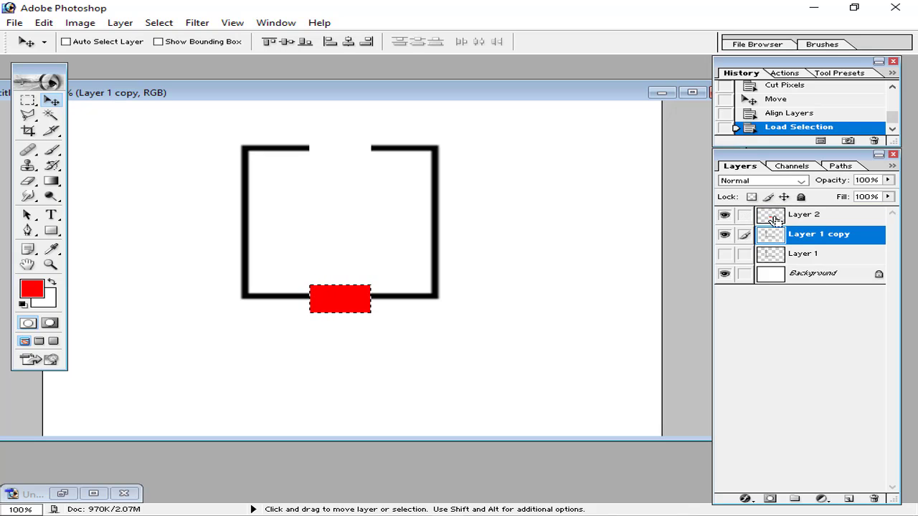
key("ctrl+x")
left_click(766, 216)
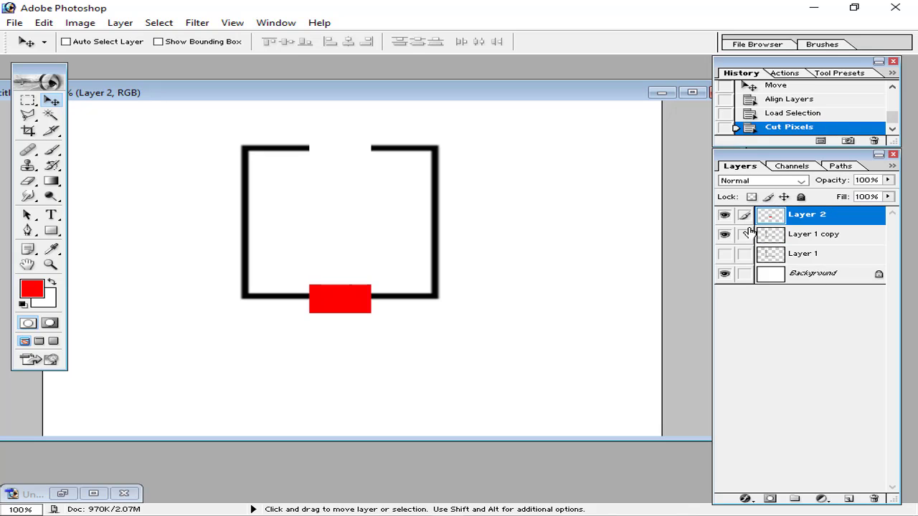
left_click(725, 215)
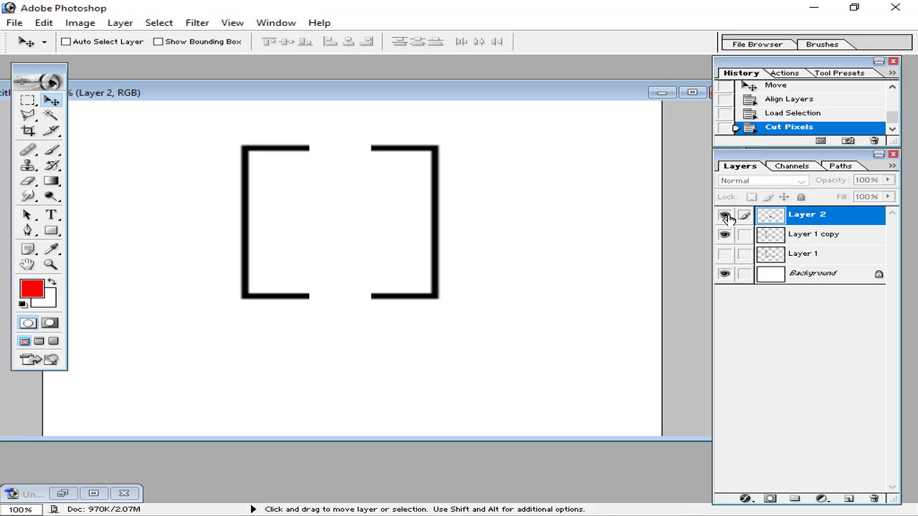
left_click(725, 215)
left_click(726, 216)
Rotate the red block 90° clockwise and move it onto the outline's right side
left_click(724, 216)
key("ctrl+t")
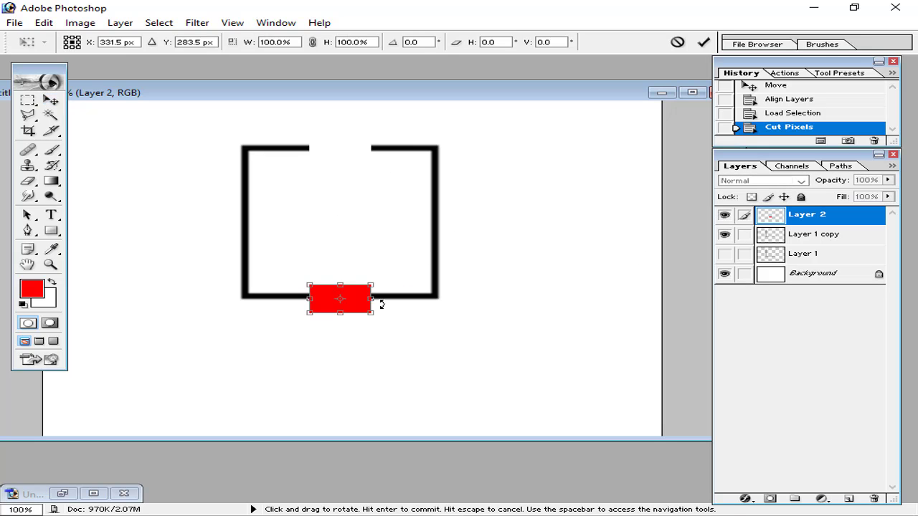
right_click(360, 301)
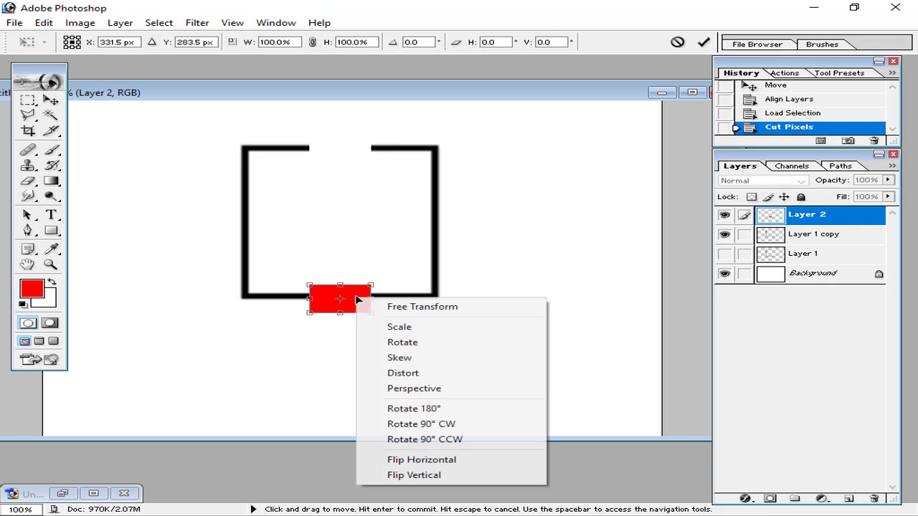
left_click(442, 424)
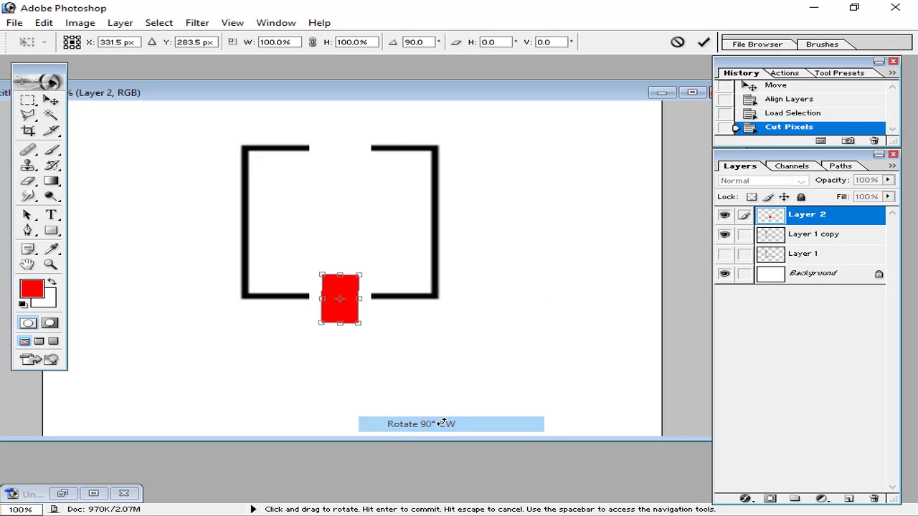
left_click(703, 42)
left_click_drag(351, 294, 446, 216)
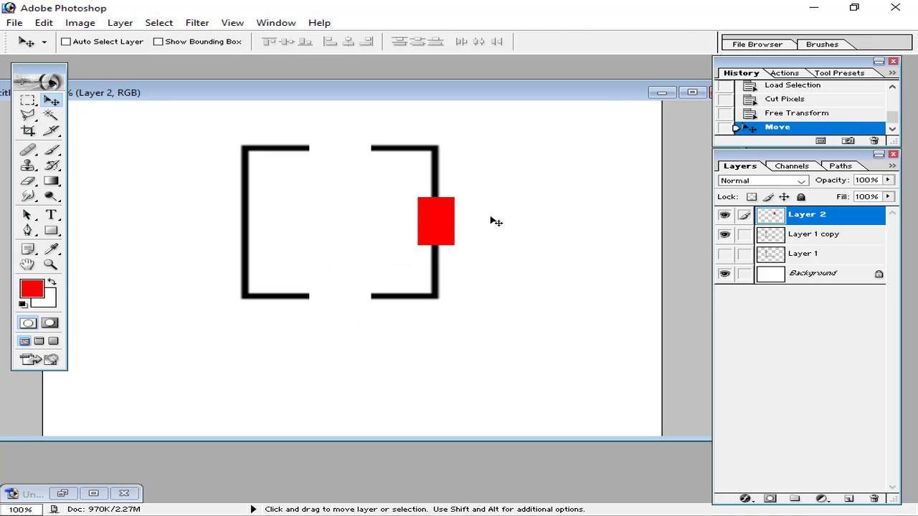
Link the red block to Layer 1 copy and align their vertical centres once
left_click(789, 236)
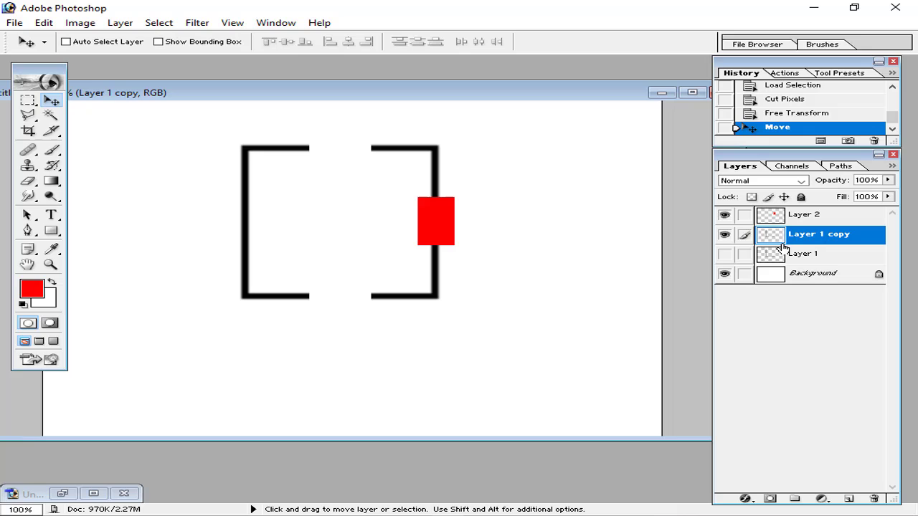
left_click(745, 216)
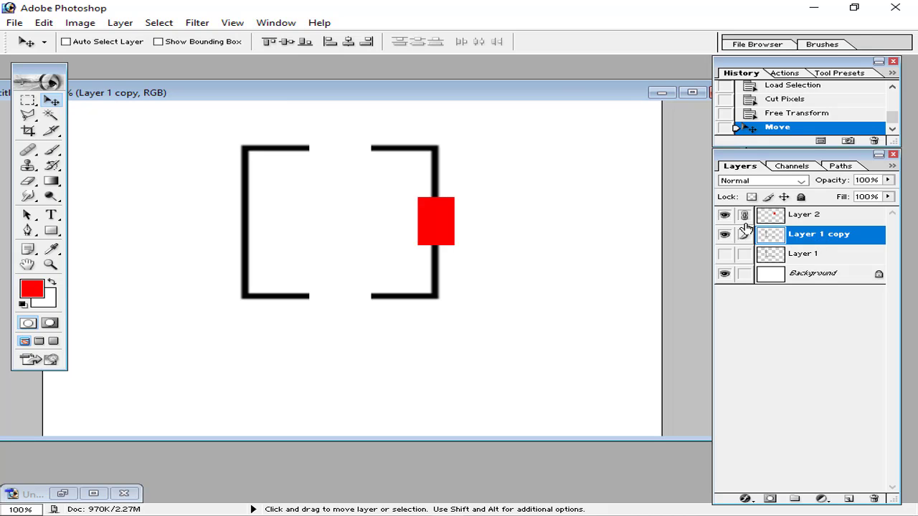
left_click(287, 41)
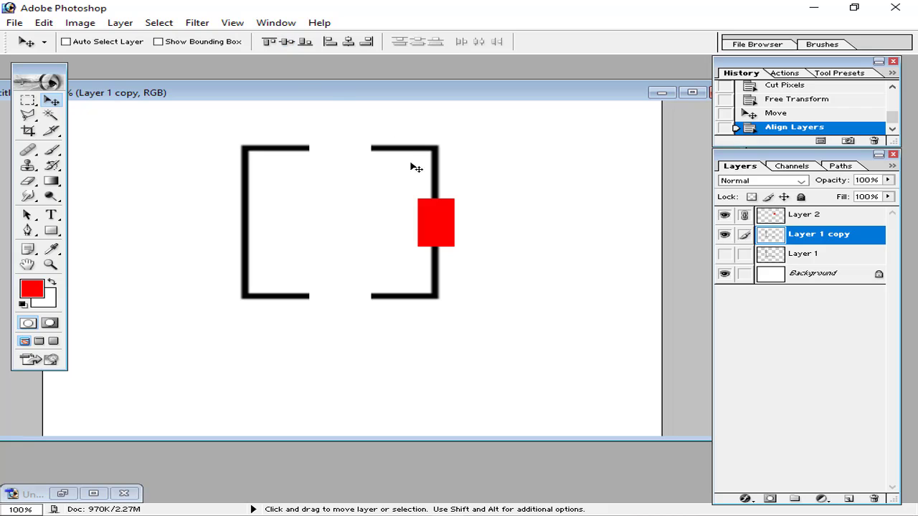
left_click(288, 41)
left_click(288, 42)
left_click(288, 42)
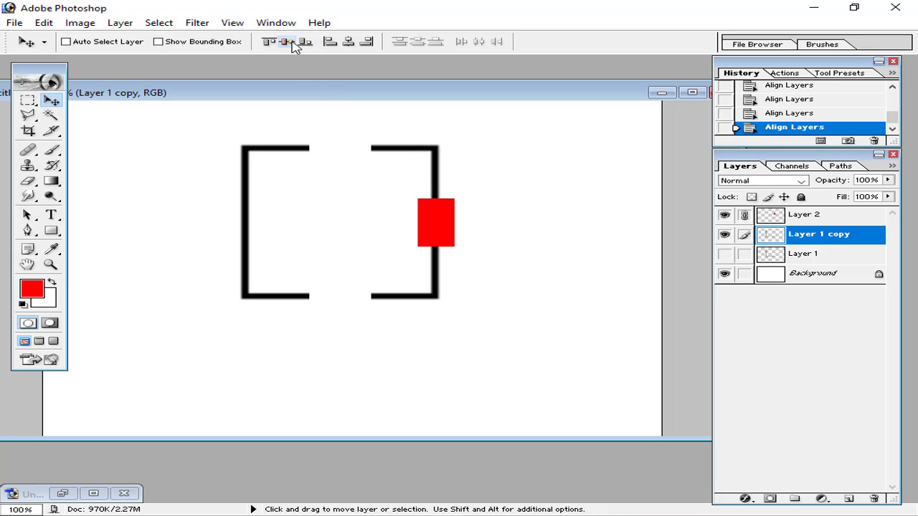
scroll(814, 94, "up", 1)
left_click(816, 102)
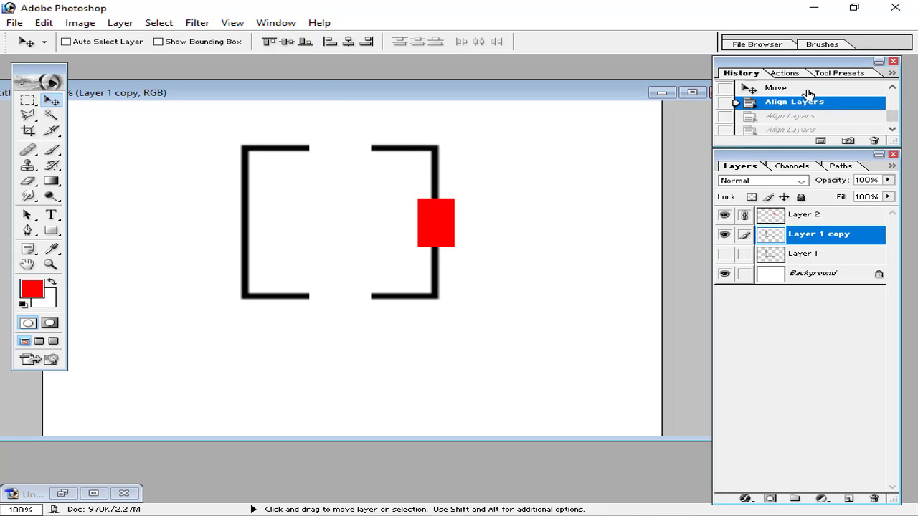
left_click(809, 89)
left_click(808, 105)
left_click(287, 42)
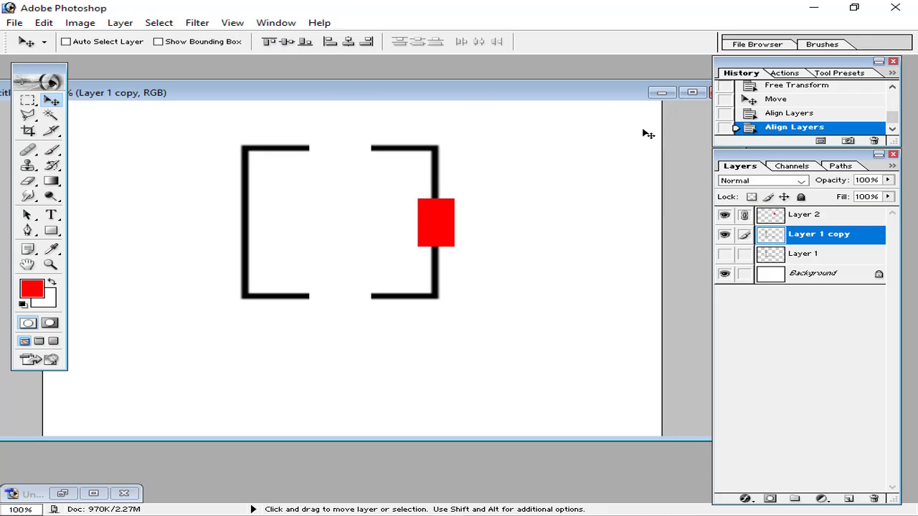
Unlink the layers and cut the block's shape out of the outline's right side
left_click(800, 215)
left_click(745, 235)
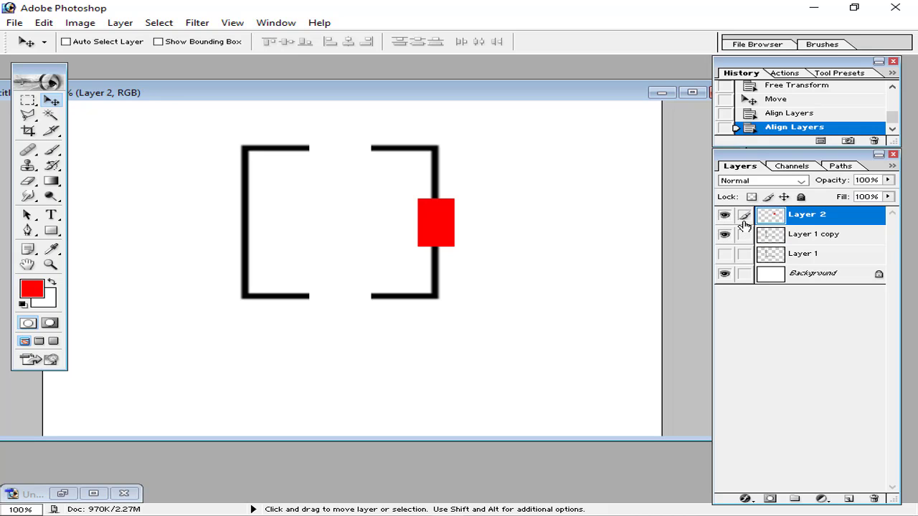
left_click(796, 233)
left_click(787, 219)
left_click(769, 218, "ctrl")
left_click(772, 239)
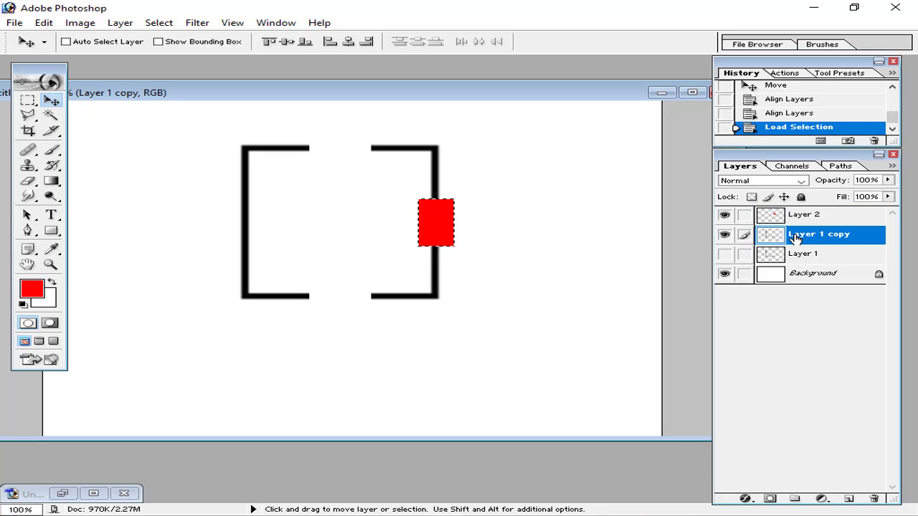
key("ctrl+x")
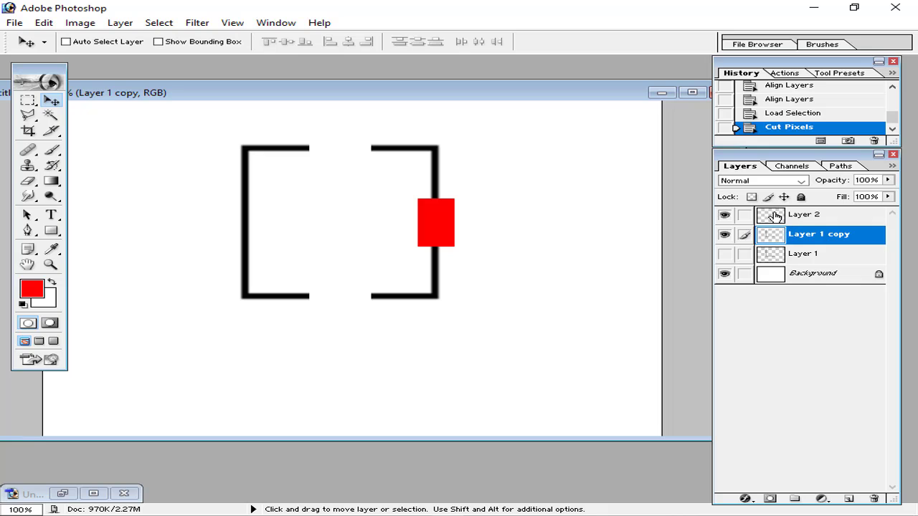
Move the red block to the outline's left side and centre it vertically on Layer 1 copy
left_click(771, 215)
left_click_drag(433, 227, 238, 225)
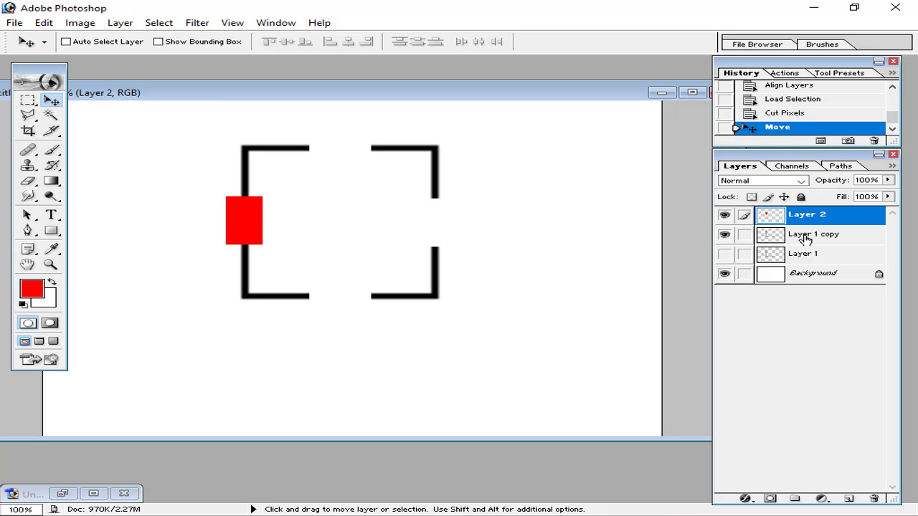
left_click(803, 237)
left_click(746, 217)
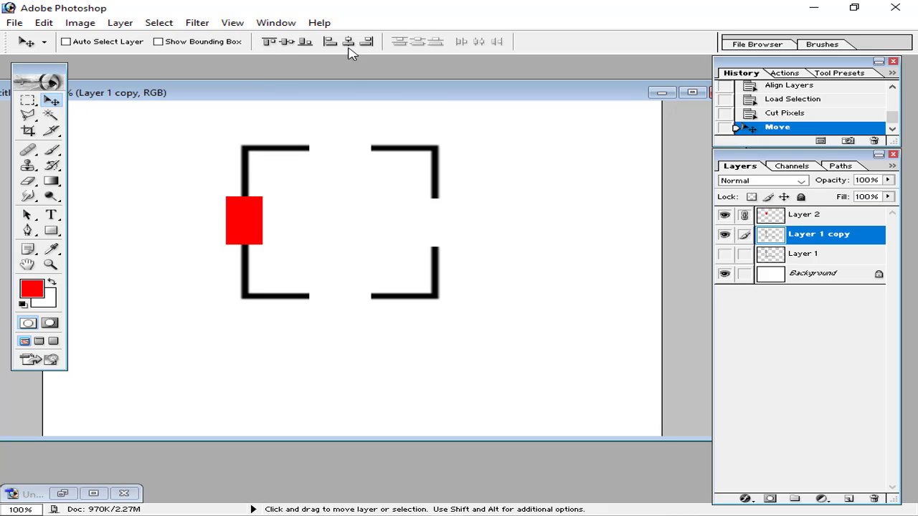
left_click(288, 41)
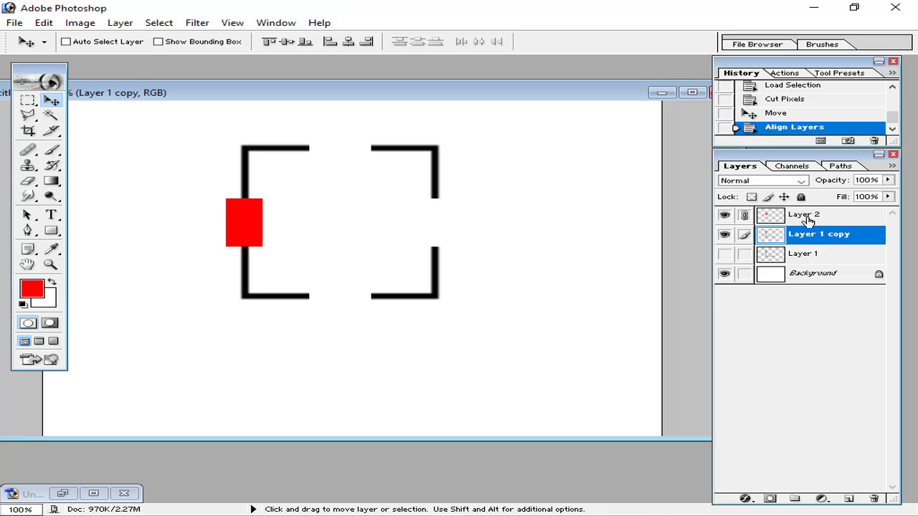
left_click(744, 216)
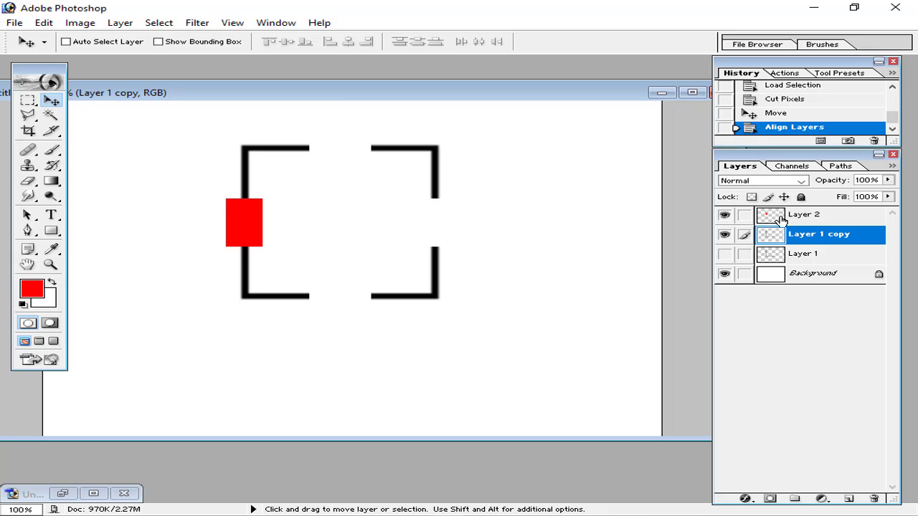
Cut the block's shape from Layer 1 copy's left side and hide the red layer
left_click(778, 219)
left_click(770, 217, "ctrl")
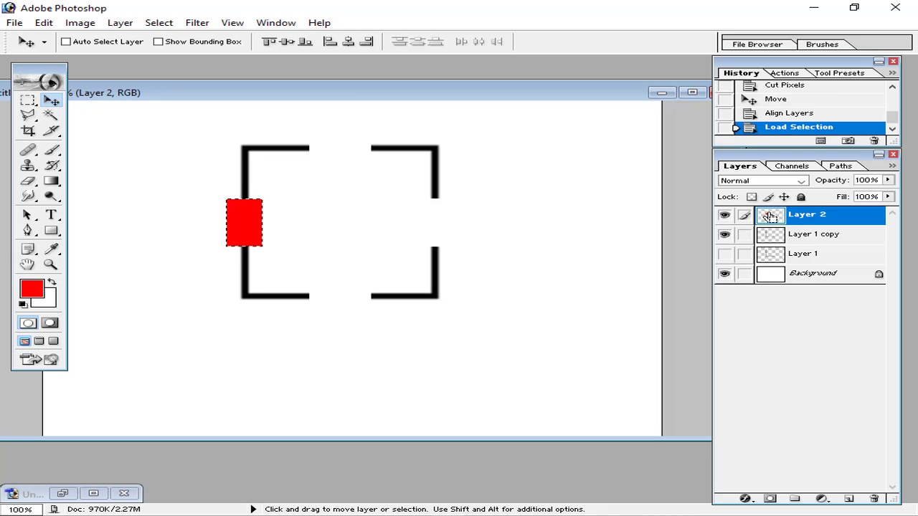
key("ctrl+x")
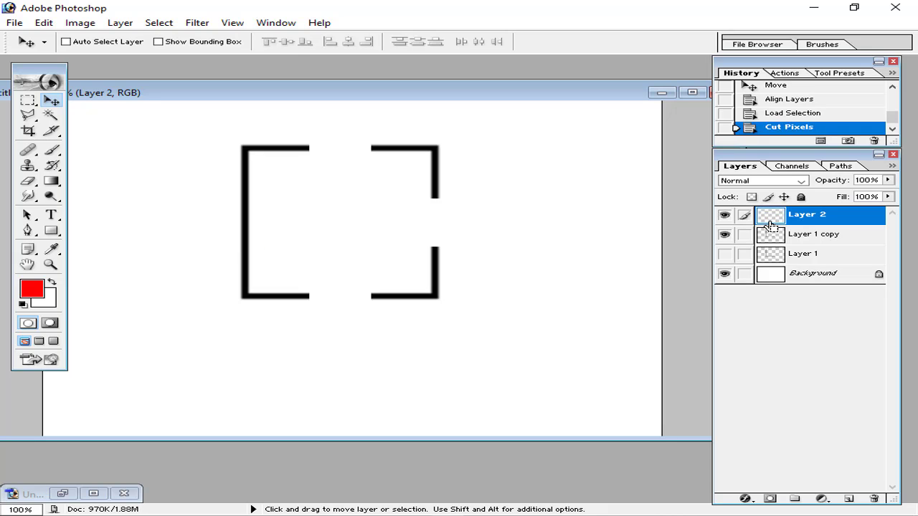
key("ctrl+z")
left_click(768, 235)
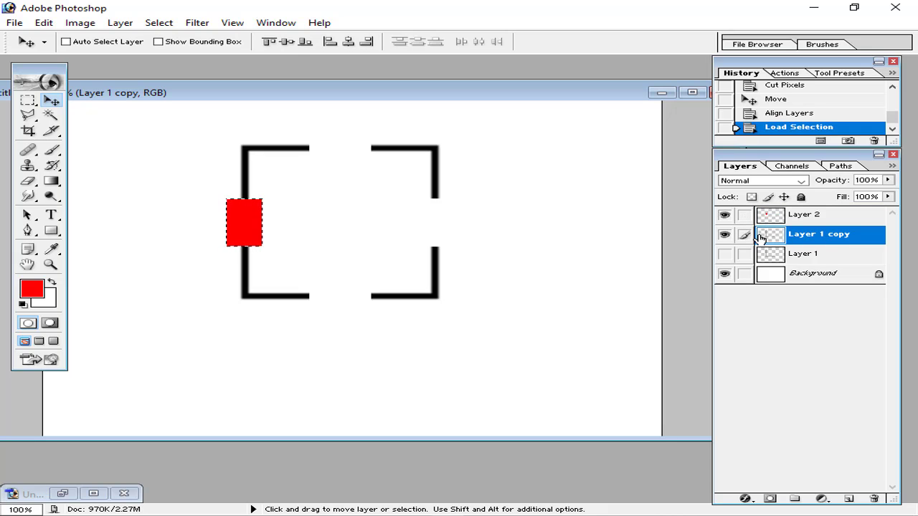
key("ctrl+x")
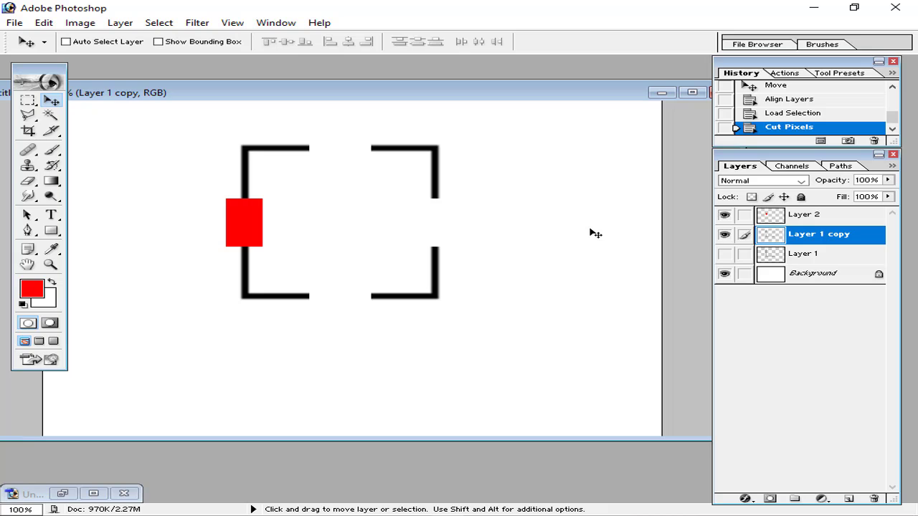
left_click(724, 216)
key("ctrl+minus")
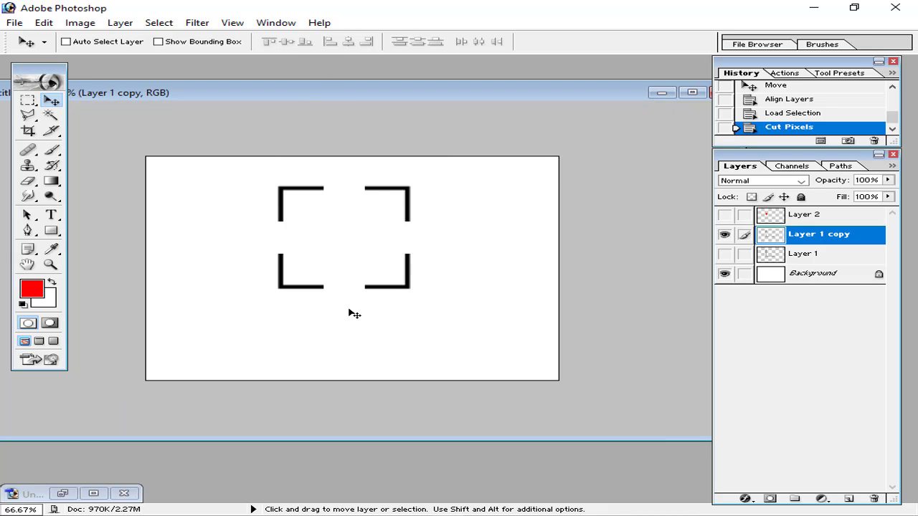
key("ctrl+plus")
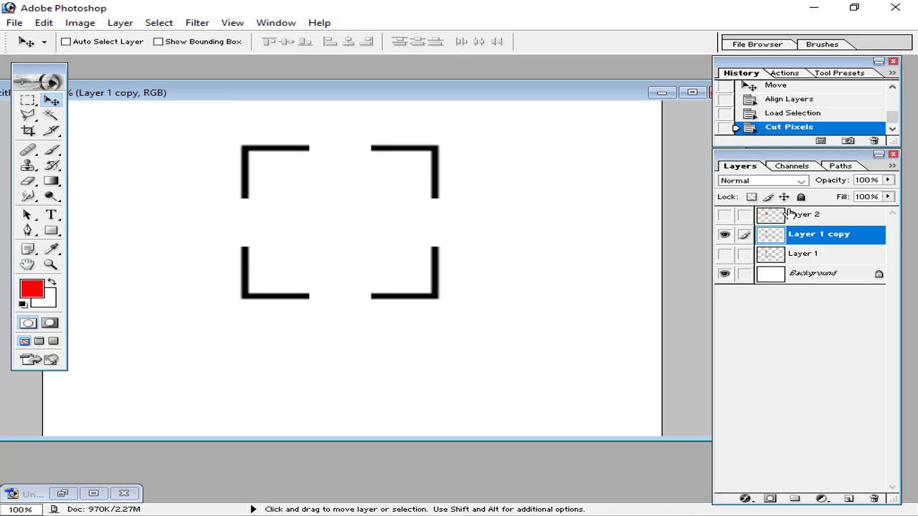
left_click(726, 217)
left_click(797, 216)
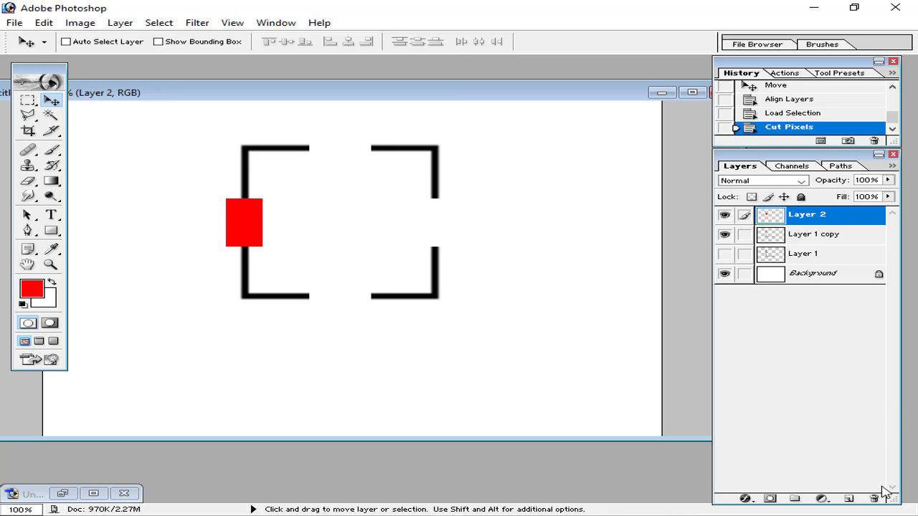
left_click(724, 217)
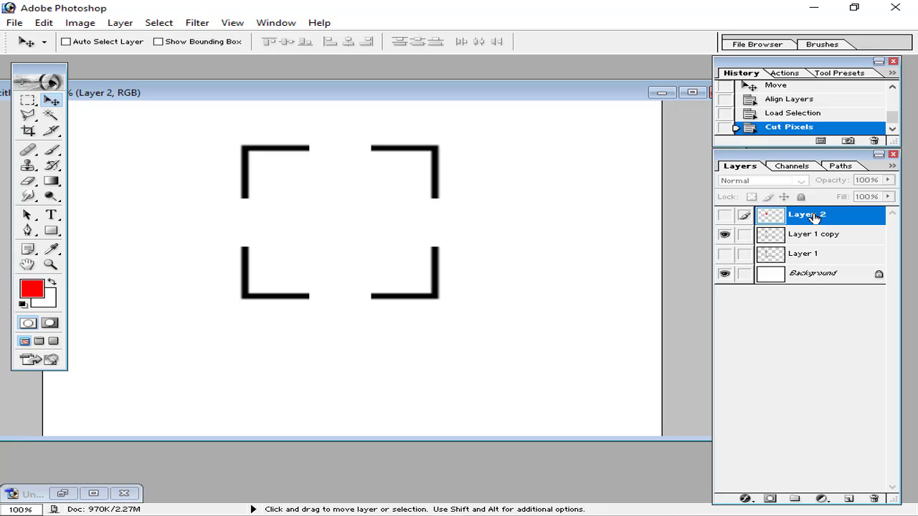
left_click(814, 242)
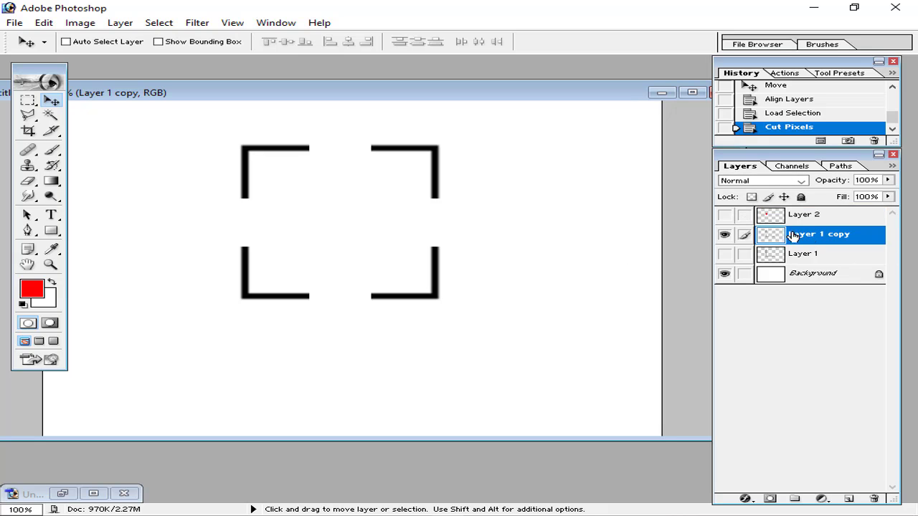
left_click(724, 254)
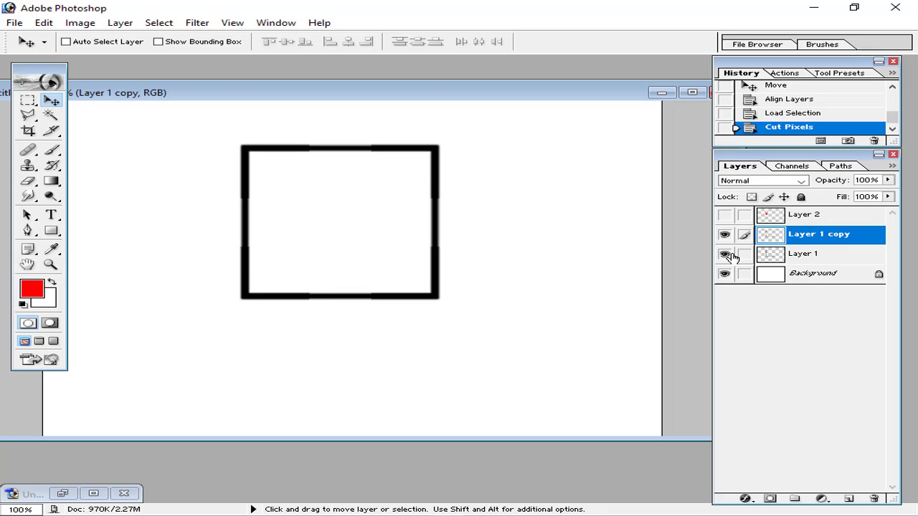
left_click(726, 255)
left_click(726, 255)
left_click(742, 255)
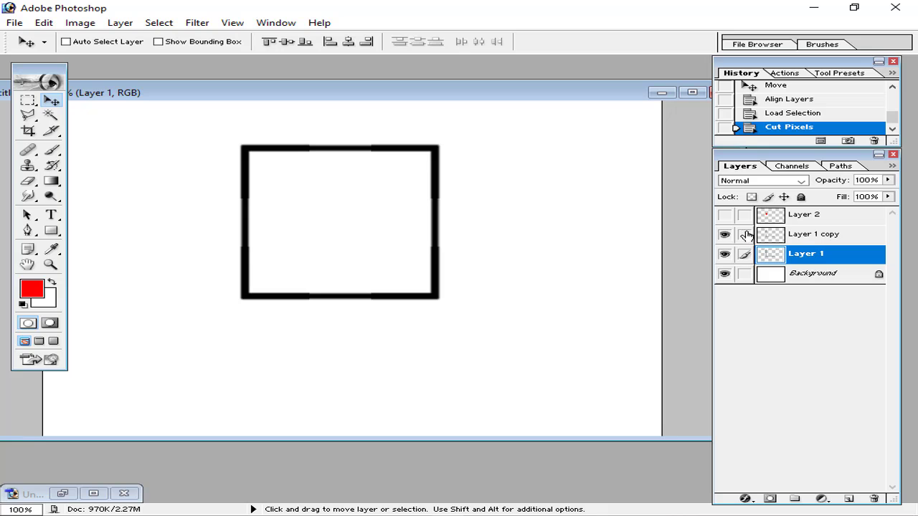
left_click(724, 254)
left_click(769, 238)
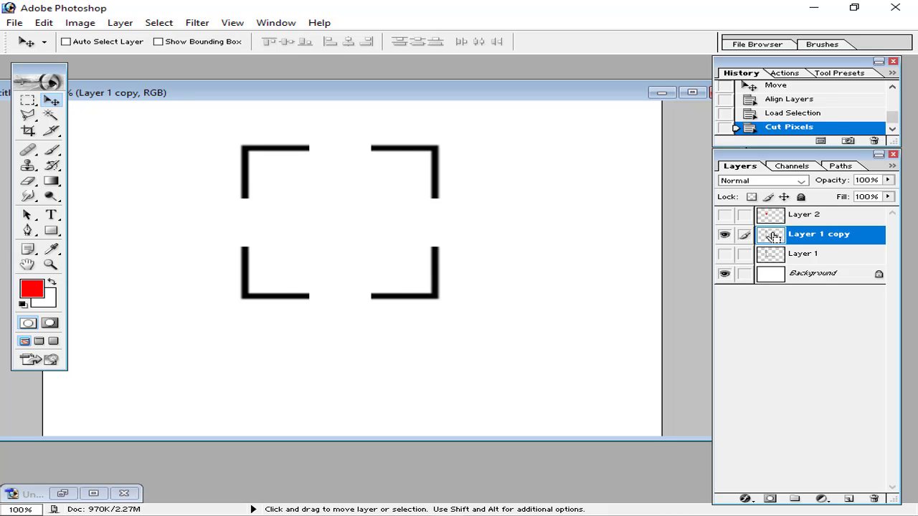
Load the four corner brackets as a selection and add an empty Layer 3 above them
left_click(773, 239, "ctrl")
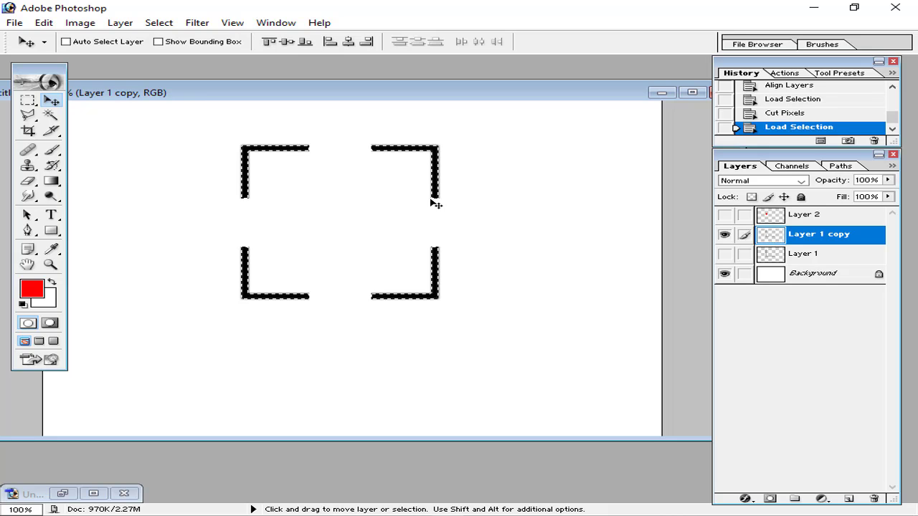
key("ctrl+minus")
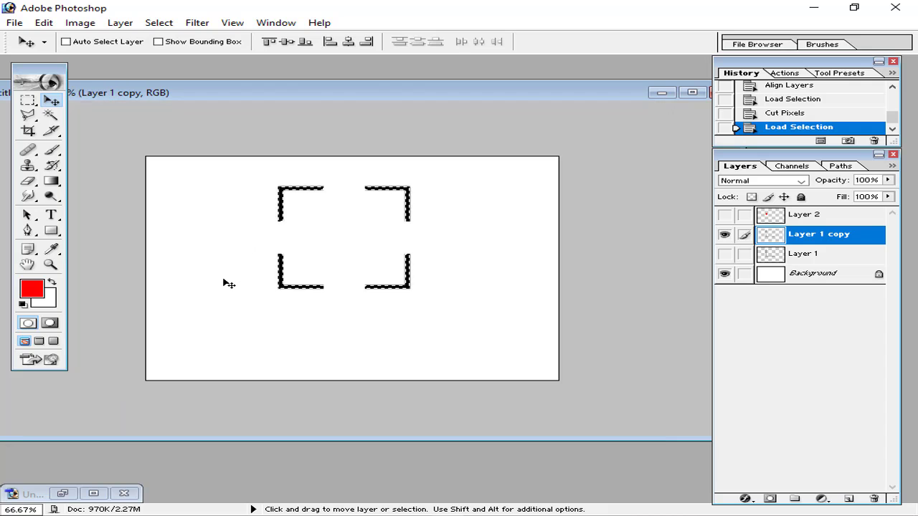
key("ctrl+plus")
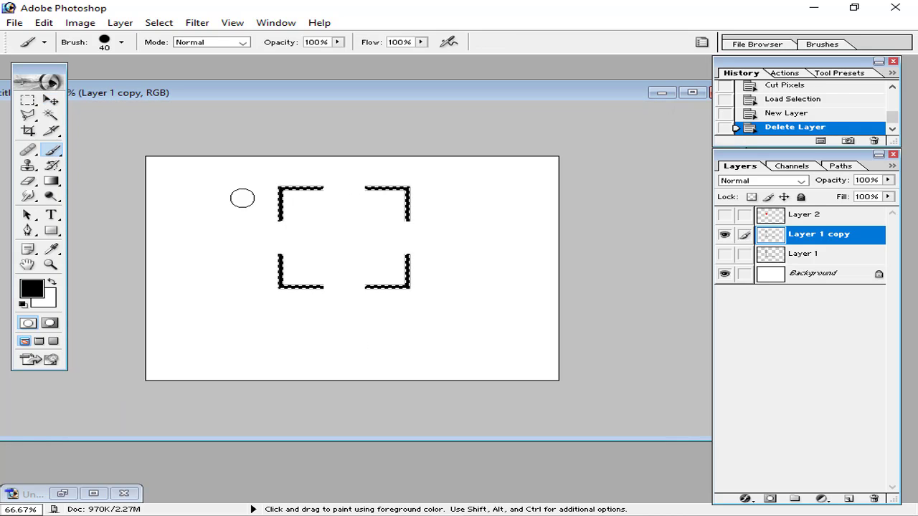
left_click(849, 497)
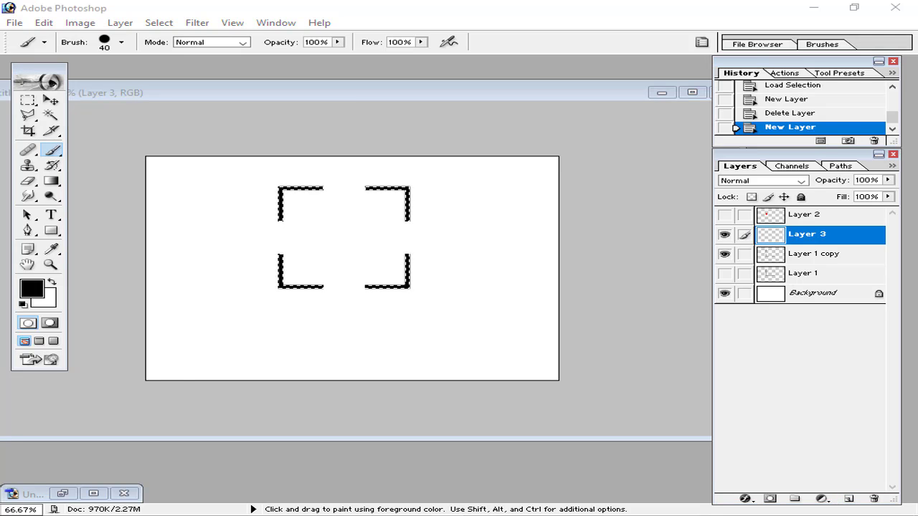
Set the foreground colour to e65d25 from the notes and paint the top-left bracket orange
key("alt+Tab")
left_click(185, 245)
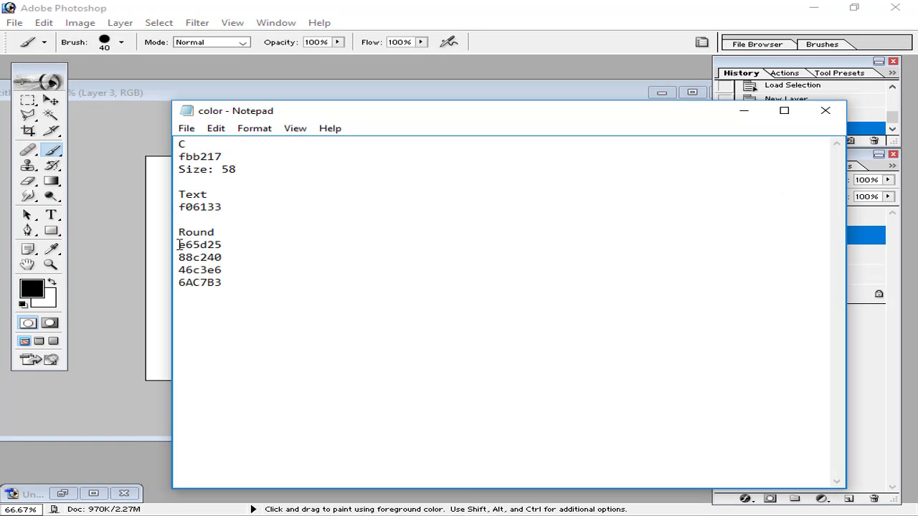
left_click_drag(179, 244, 229, 245)
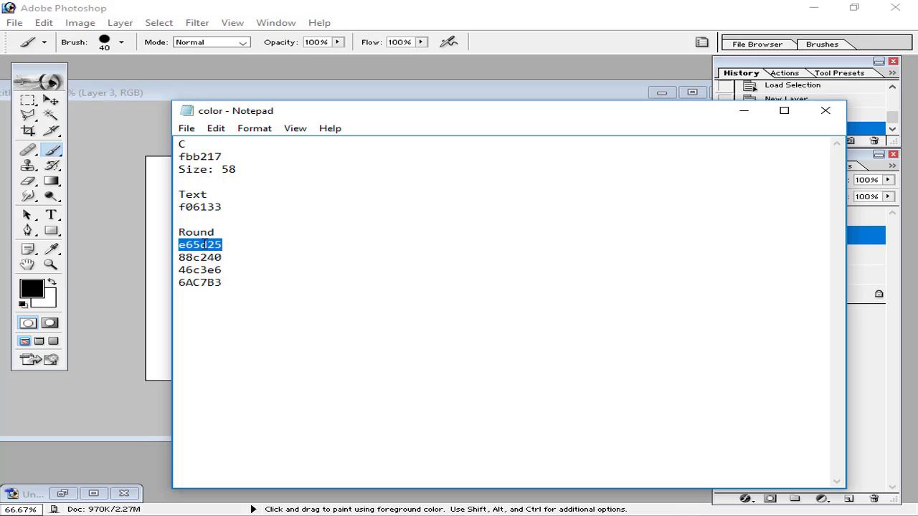
left_click(744, 111)
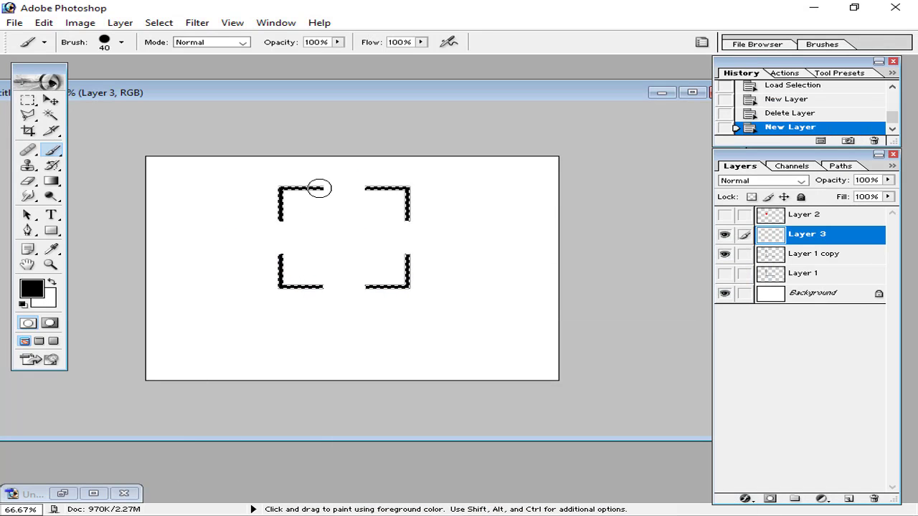
left_click(257, 188)
left_click(32, 288)
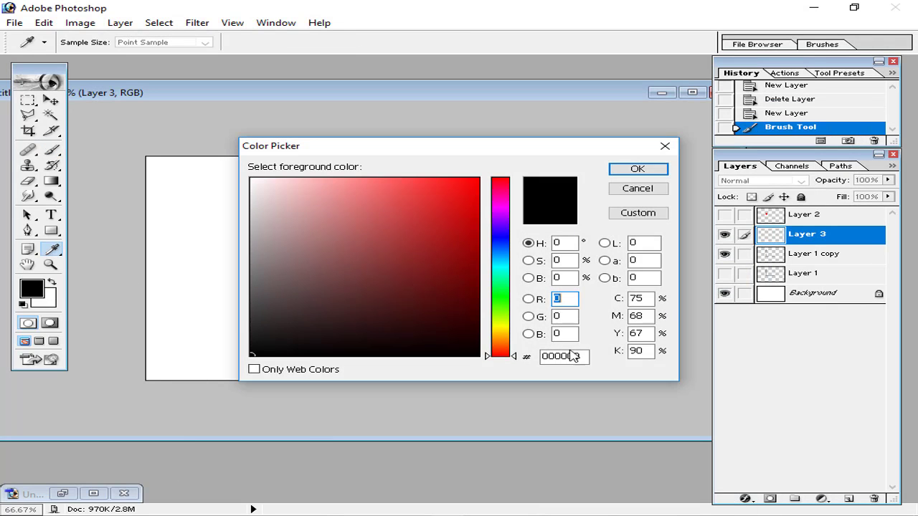
left_click(567, 356)
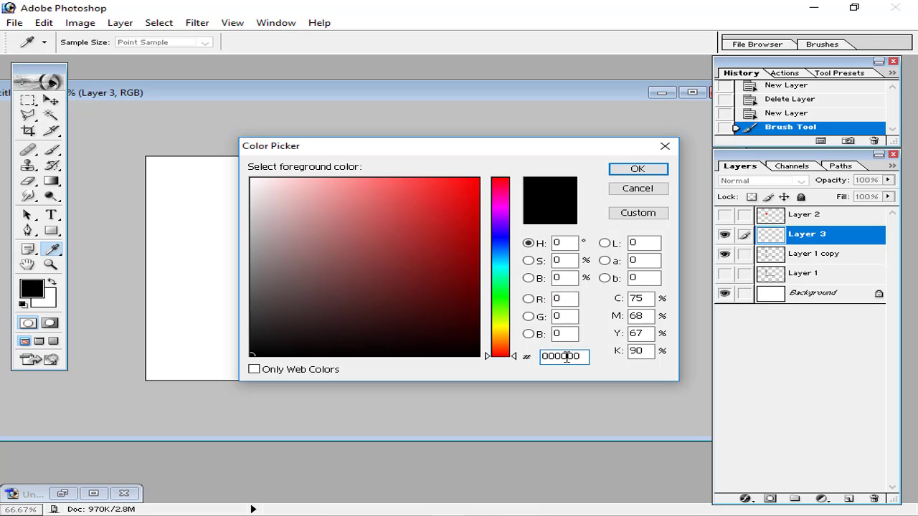
double_click(568, 356)
key("ctrl+v")
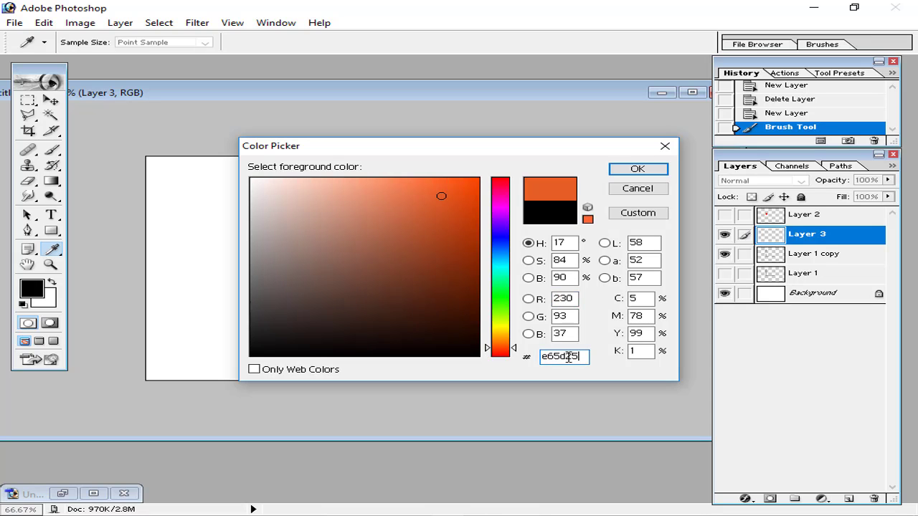
left_click(638, 169)
mouse_move(338, 191)
left_mouse_down()
mouse_move(250, 193)
mouse_move(271, 184)
mouse_move(273, 220)
mouse_move(276, 180)
mouse_move(285, 207)
mouse_move(322, 192)
mouse_move(278, 201)
left_mouse_up()
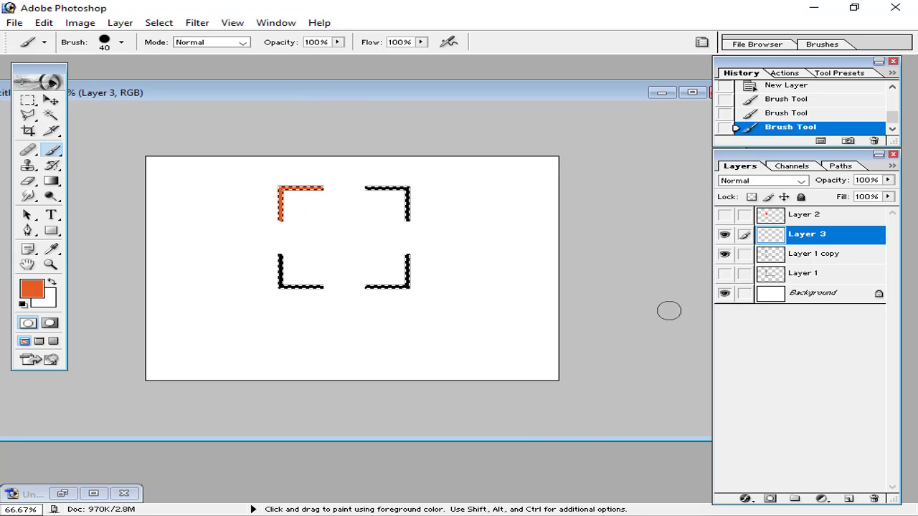
Set the foreground colour to 88c240 and paint the top-right bracket green
key("alt+Tab")
left_click_drag(225, 257, 152, 257)
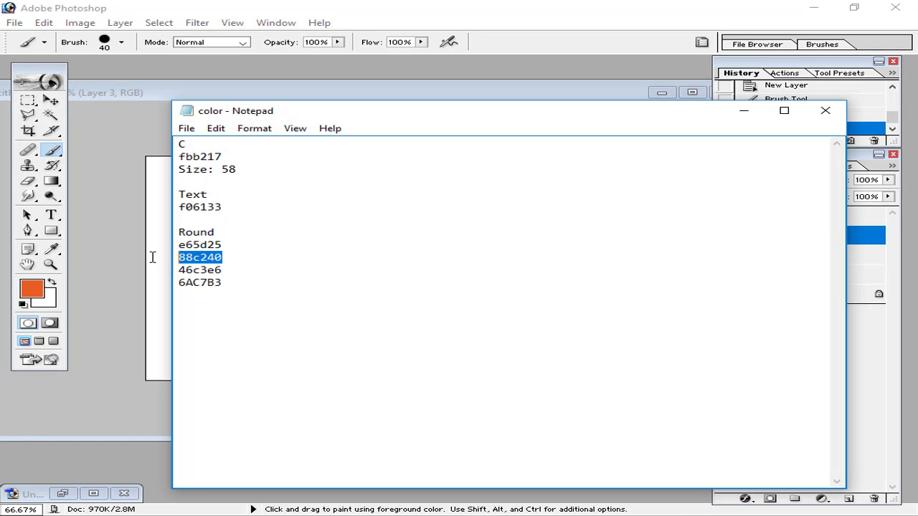
left_click(743, 111)
key("i")
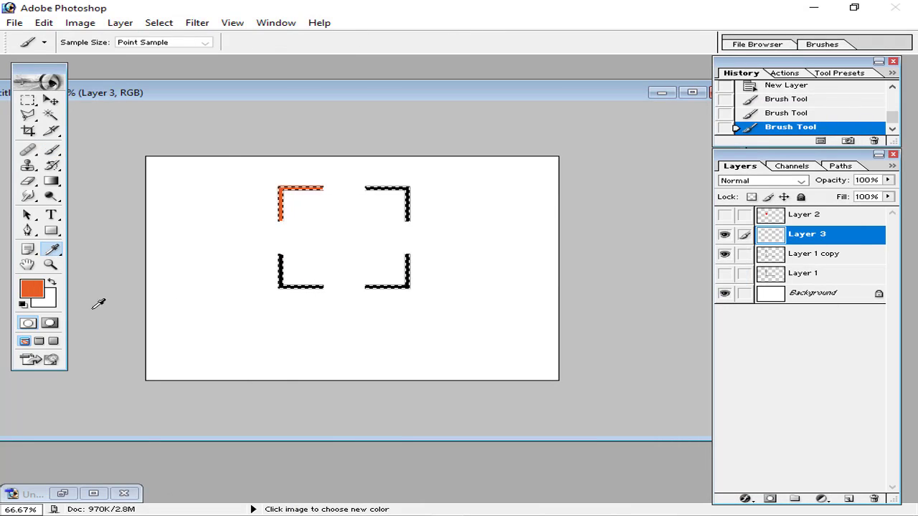
left_click(31, 288)
left_click(556, 357)
double_click(556, 357)
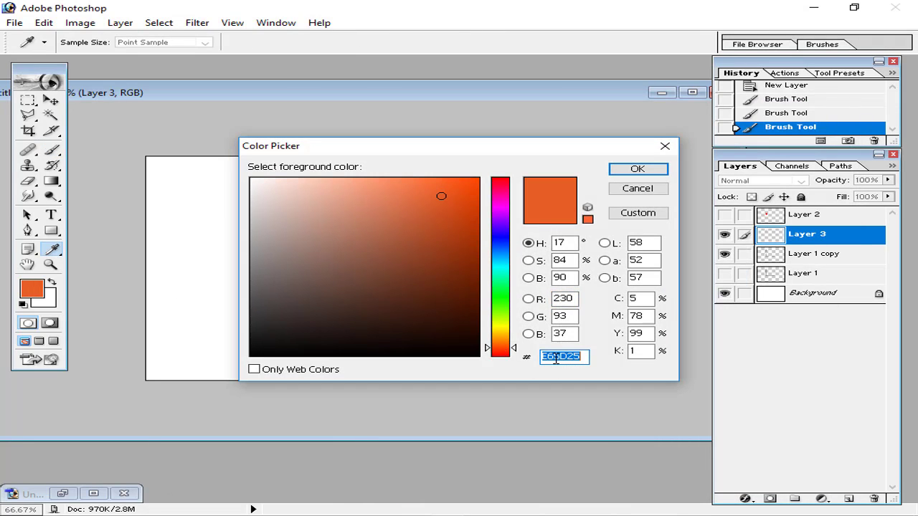
key("ctrl+v")
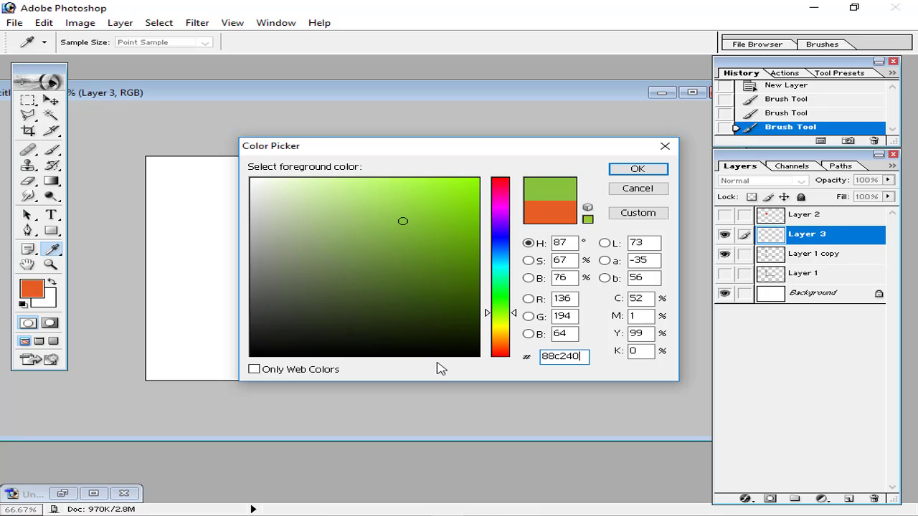
left_click(635, 168)
key("b")
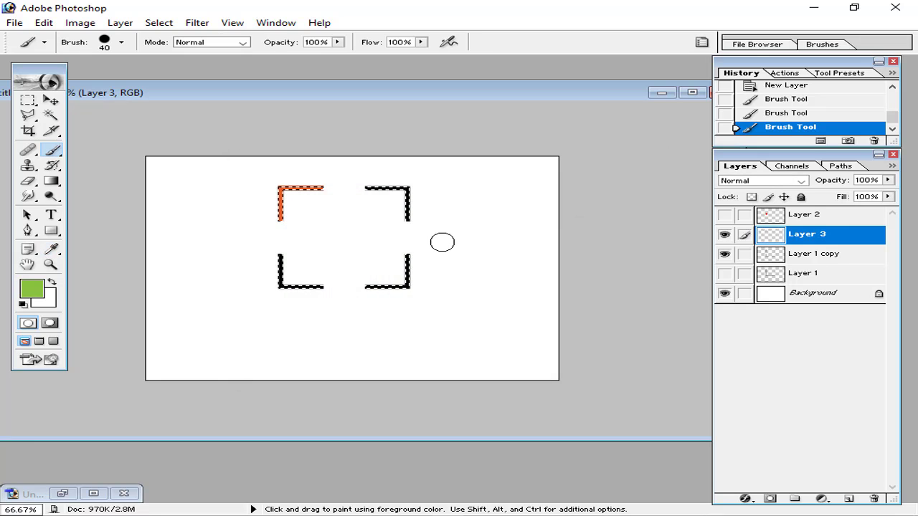
mouse_move(375, 186)
left_mouse_down()
mouse_move(420, 188)
mouse_move(397, 195)
left_mouse_up()
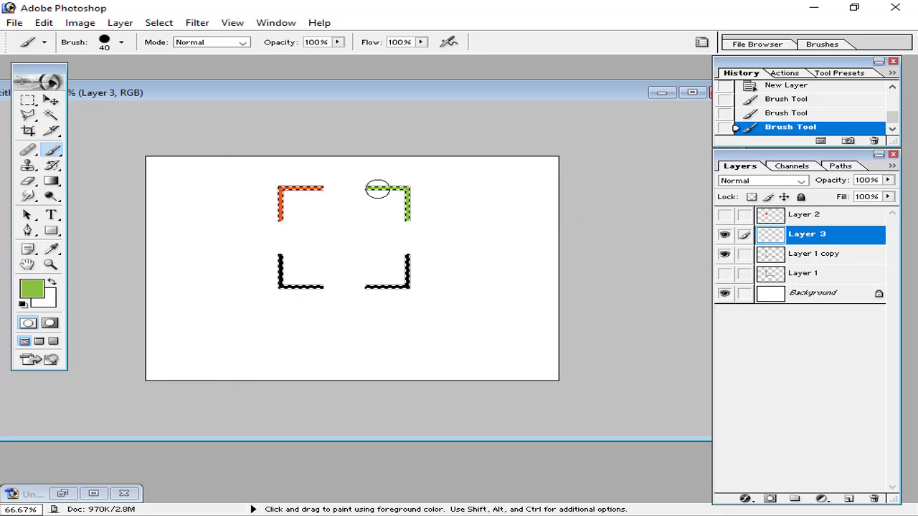
left_click(416, 196)
Set the foreground colour to 46c3e6 and paint the bottom-right bracket light blue
left_click(470, 515)
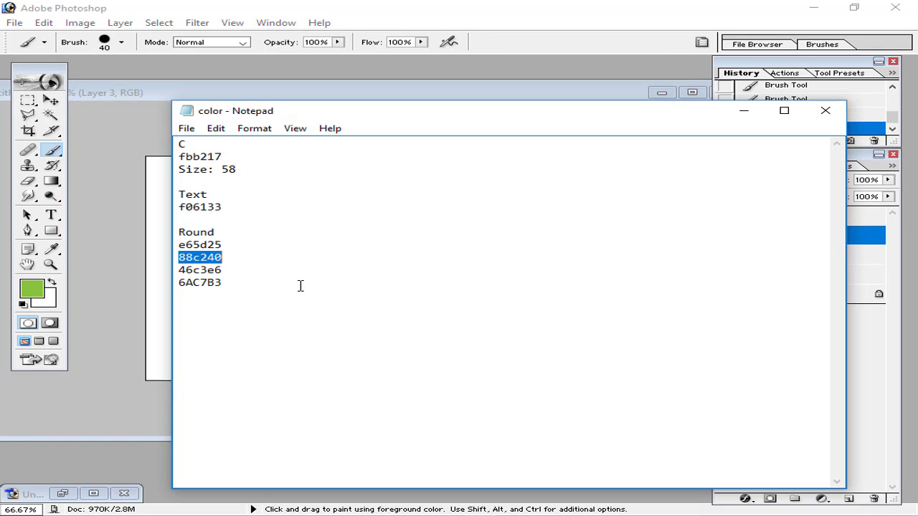
left_click_drag(226, 273, 93, 274)
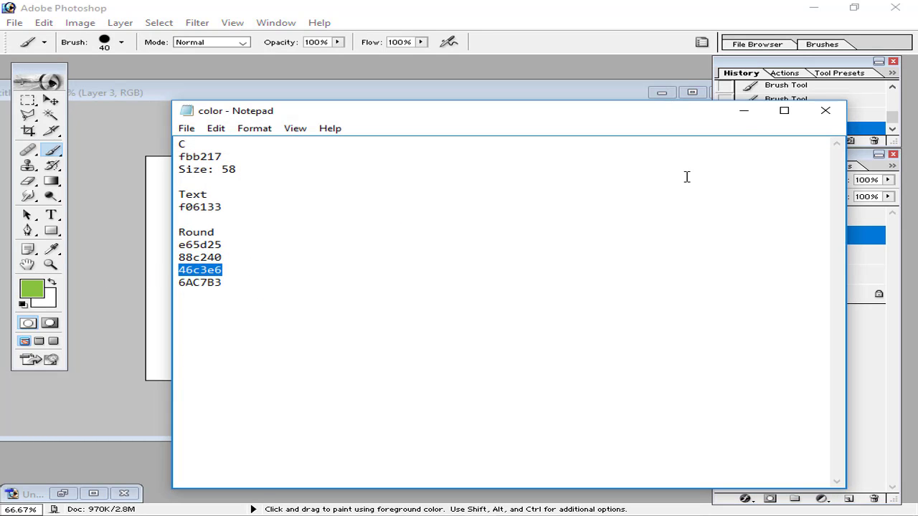
left_click(743, 112)
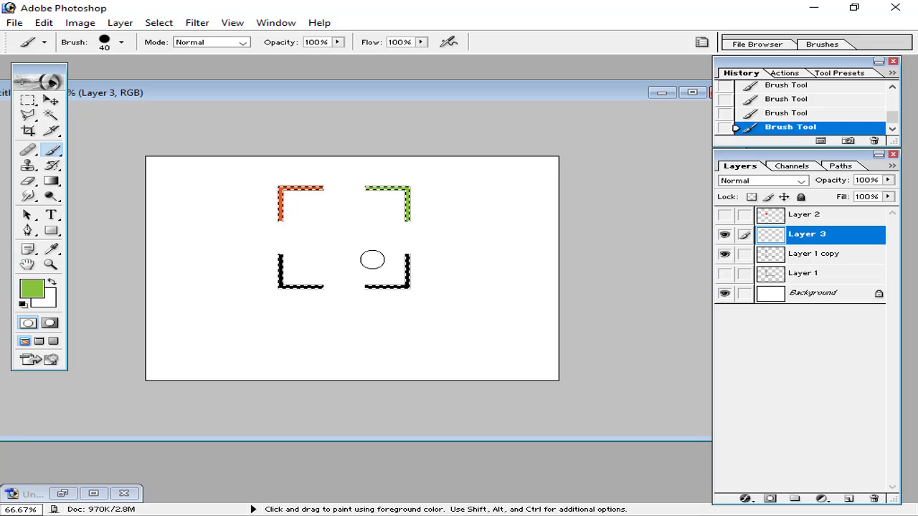
left_click(30, 291)
left_click(546, 354)
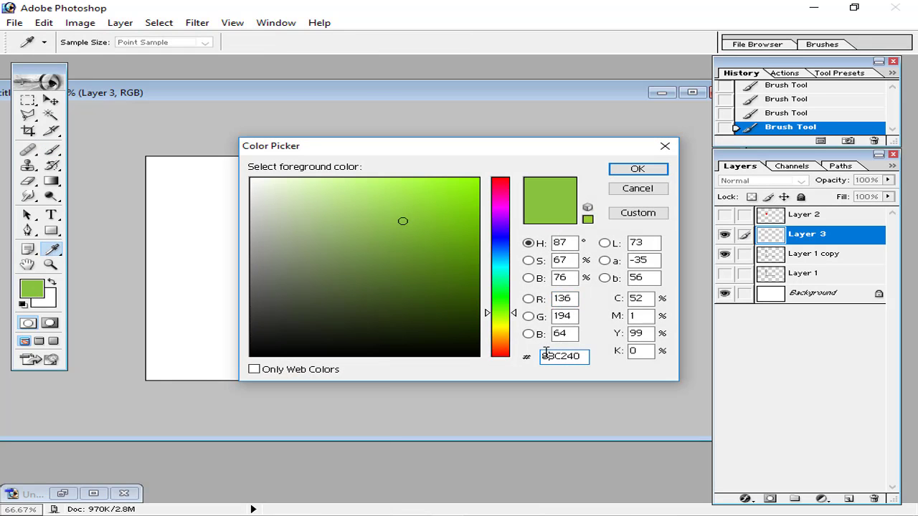
double_click(546, 354)
type("46c3e6")
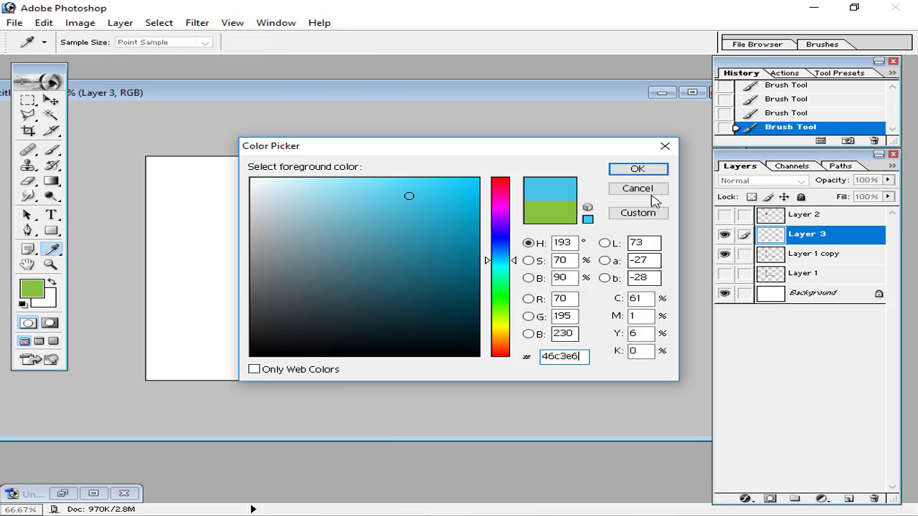
left_click(638, 168)
left_click(407, 256)
mouse_move(407, 256)
left_mouse_down()
mouse_move(403, 289)
mouse_move(378, 285)
left_mouse_up()
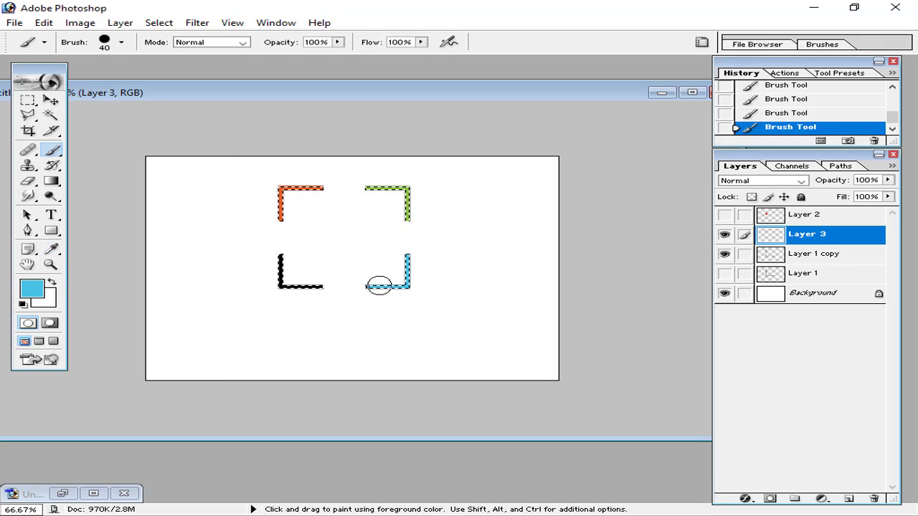
Paint the bottom-left bracket teal 6AC7B3, then deselect
left_click(484, 514)
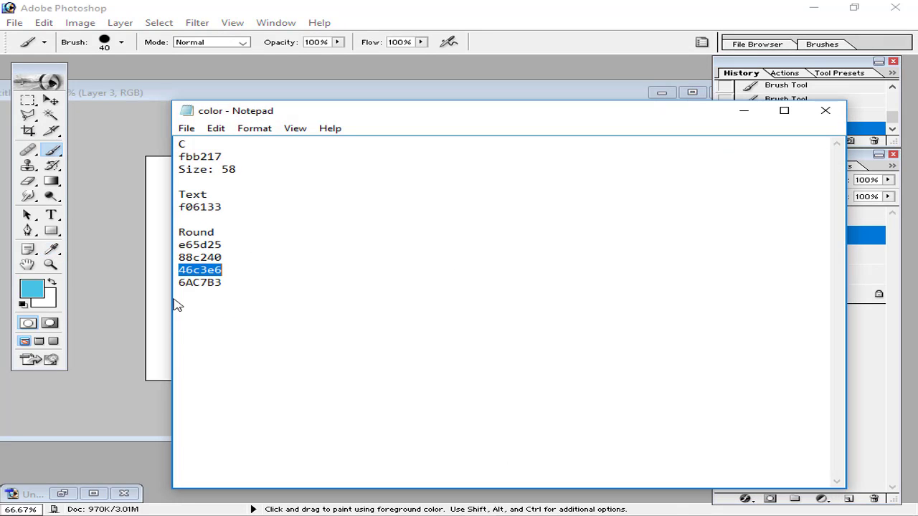
left_click_drag(221, 286, 161, 297)
key("ctrl+c")
left_click(744, 110)
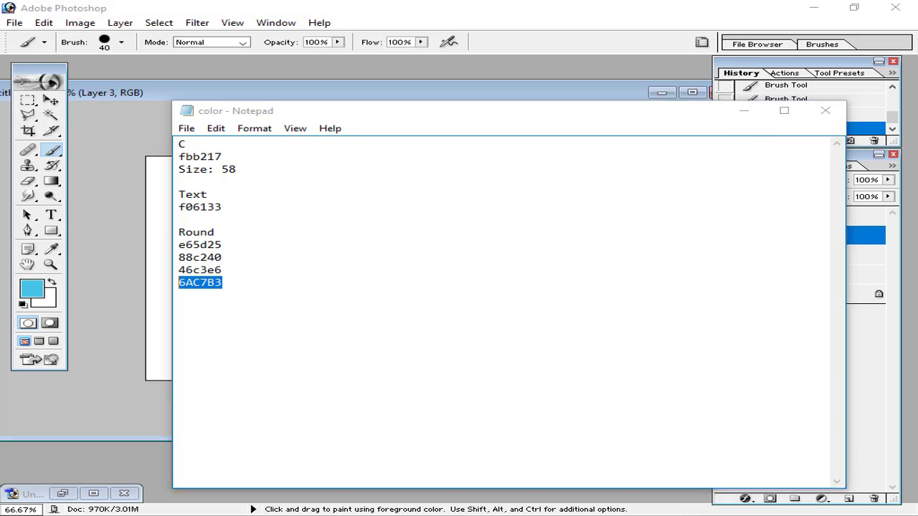
left_click(41, 281)
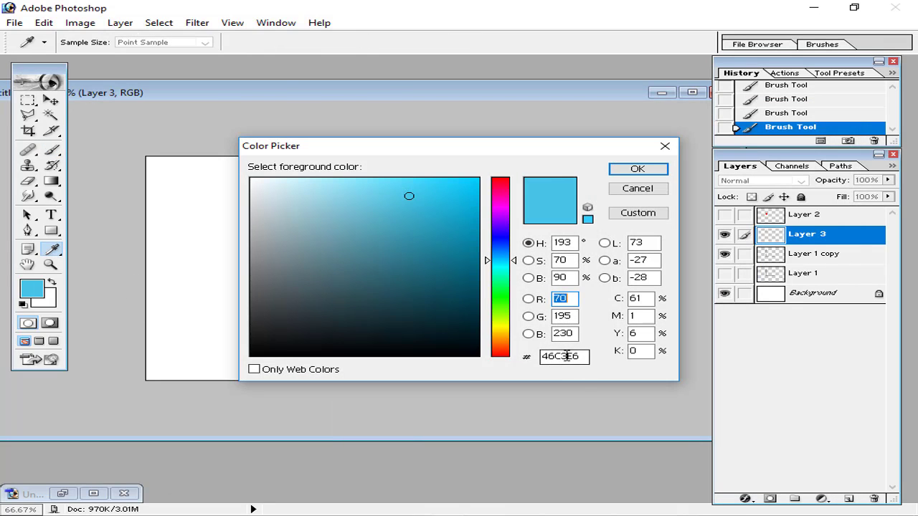
double_click(563, 357)
key("ctrl+v")
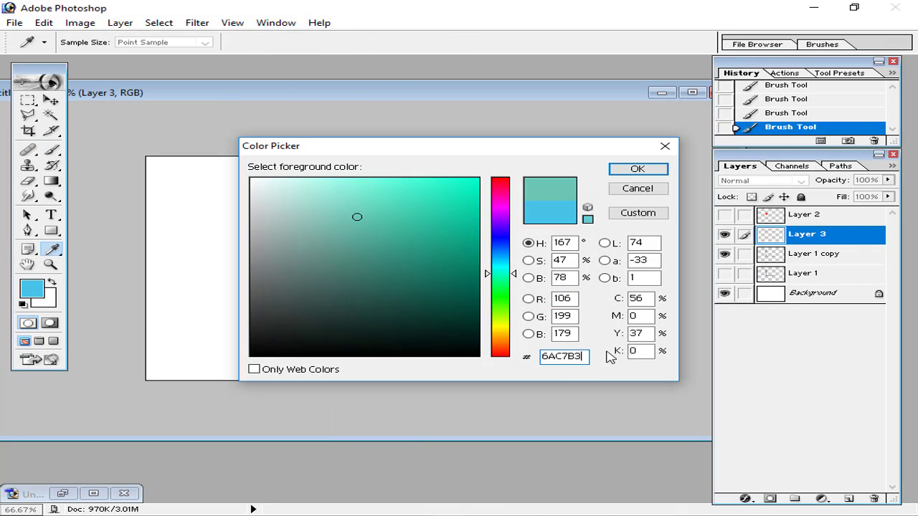
left_click(637, 169)
mouse_move(284, 248)
left_mouse_down()
mouse_move(285, 274)
mouse_move(302, 287)
mouse_move(284, 279)
left_mouse_up()
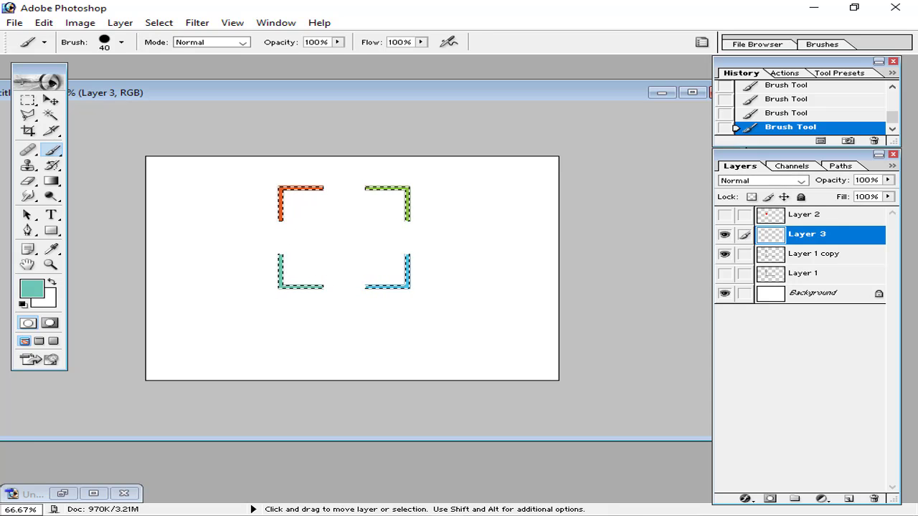
key("ctrl+d")
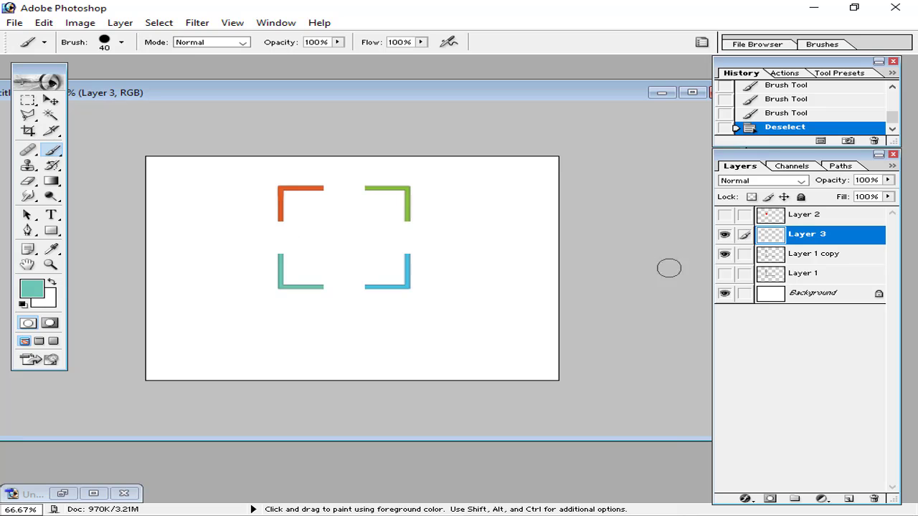
Delete the black outline layers, Layer 1 copy and the original Layer 1
left_click(727, 255)
left_click(727, 255)
left_click(727, 256)
left_click(834, 256)
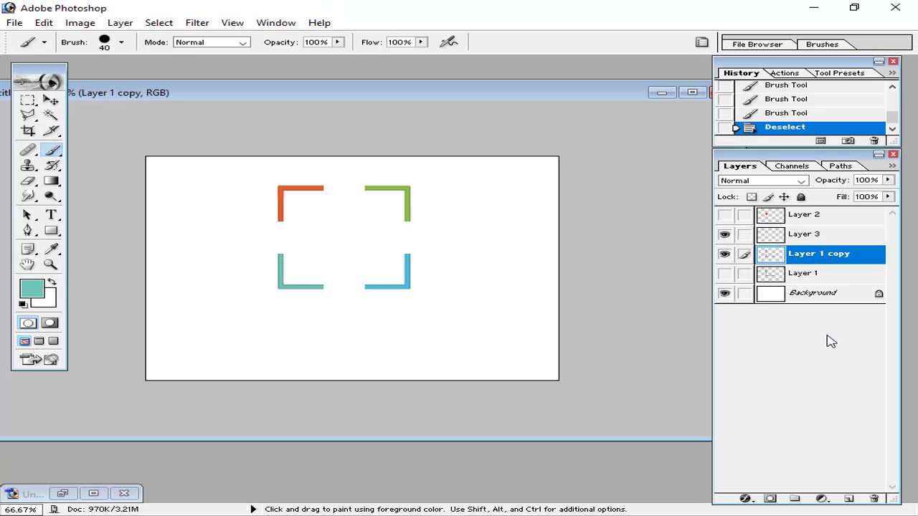
left_click(874, 498)
left_click(447, 210)
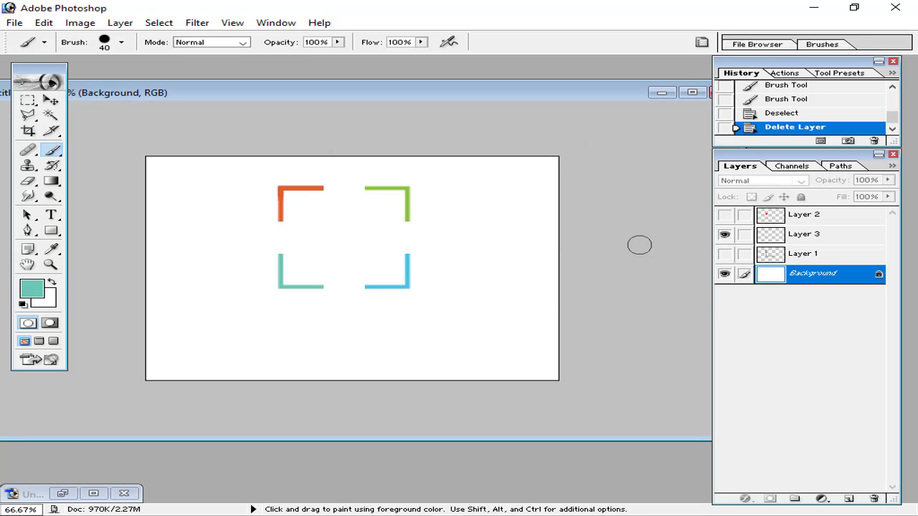
left_click(725, 254)
left_click(804, 254)
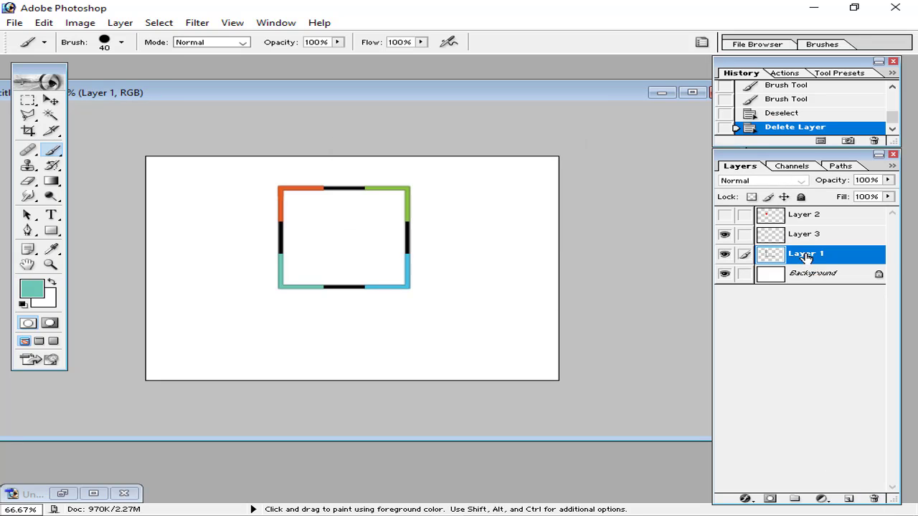
left_click(874, 499)
left_click(424, 207)
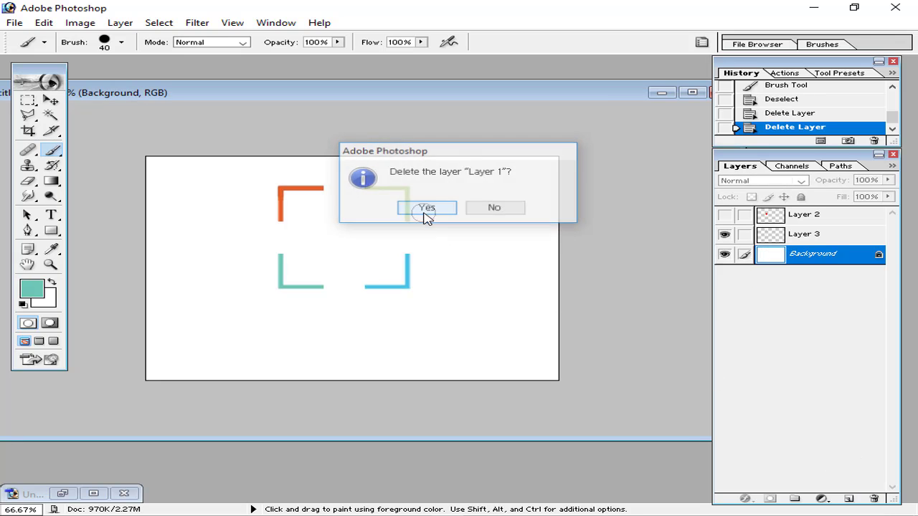
Delete the red square's Layer 2 and zoom the canvas back to 100%
left_click(772, 216)
left_click(874, 498)
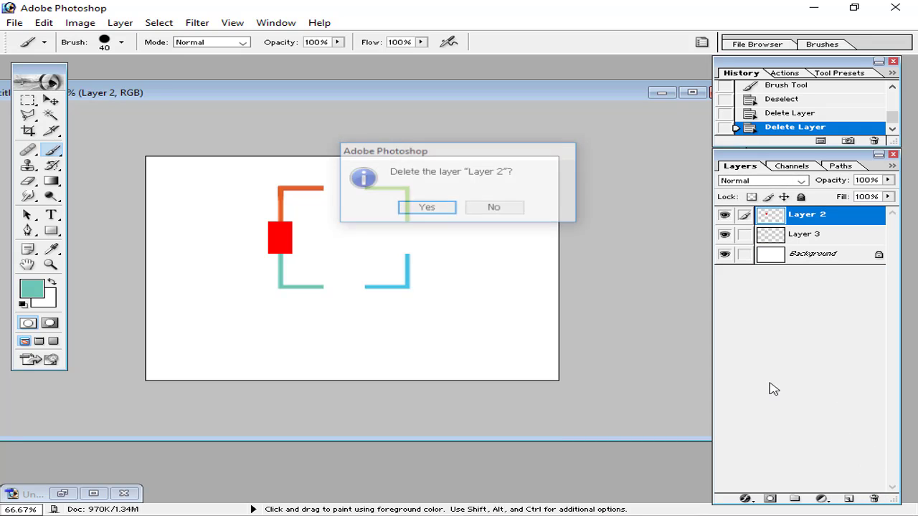
left_click(429, 207)
key("ctrl+minus")
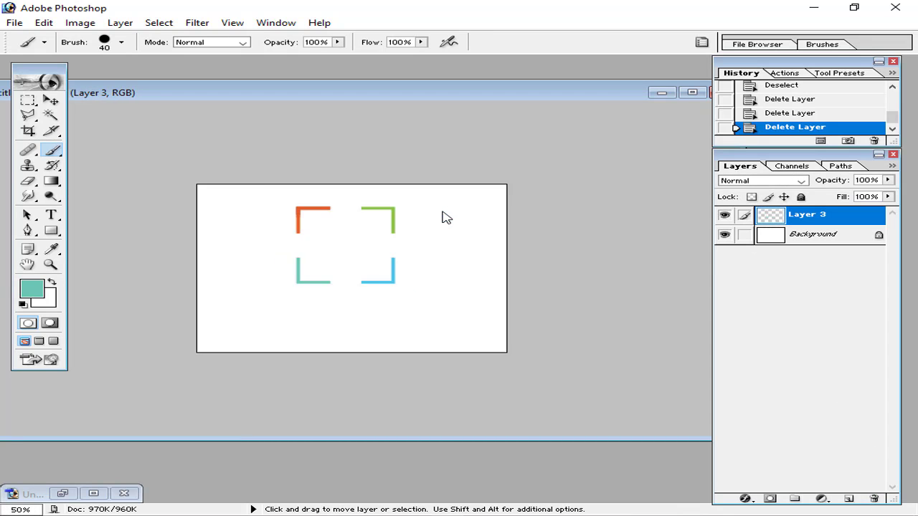
key("ctrl+plus")
key("ctrl+plus")
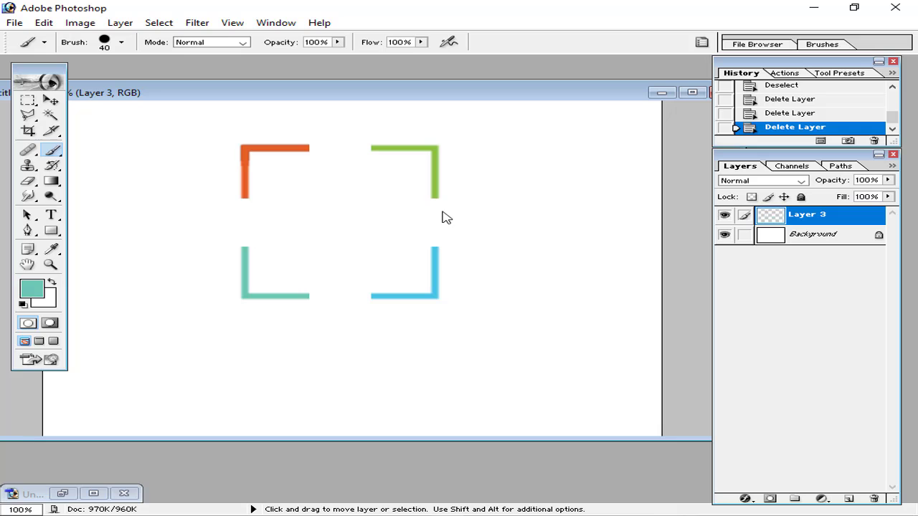
left_click(725, 215)
Add a new empty layer above the coloured brackets layer
left_click(725, 215)
left_click(725, 235)
left_click(725, 234)
left_click(800, 238)
left_click(803, 225)
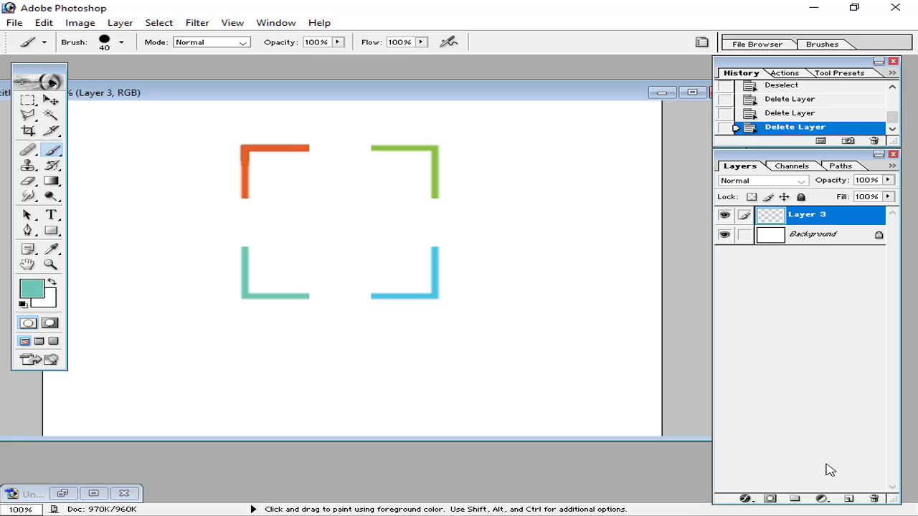
left_click(848, 498)
Start a text entry inside the brackets in Righteous 60 pt, replacing an unwanted text layer
left_click(51, 214)
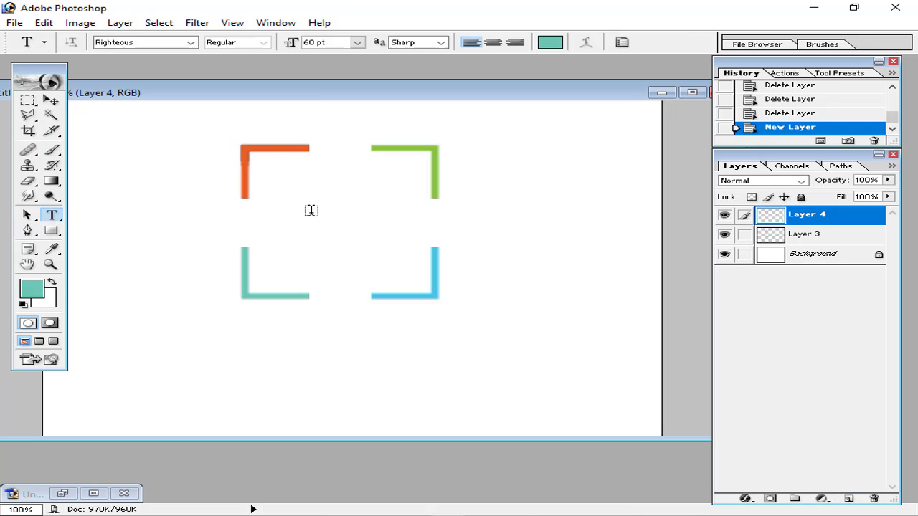
left_click(311, 220)
left_click(142, 45)
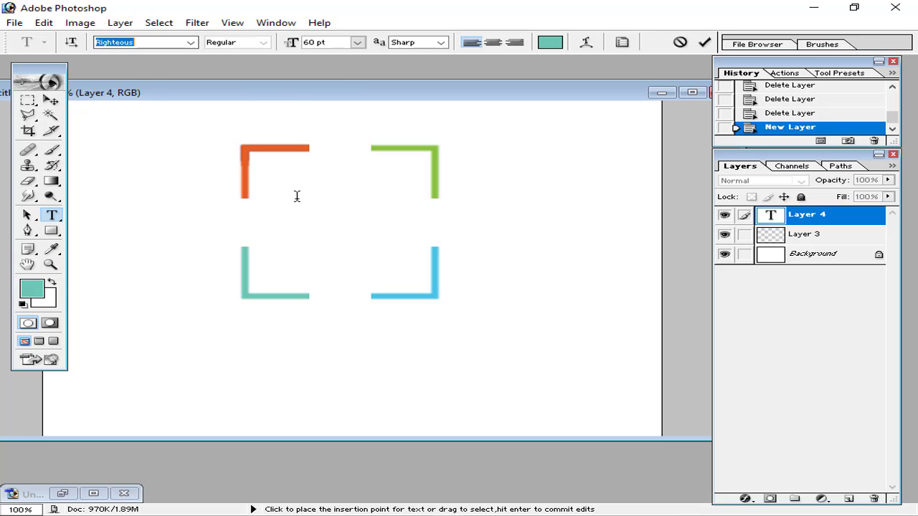
left_click(873, 498)
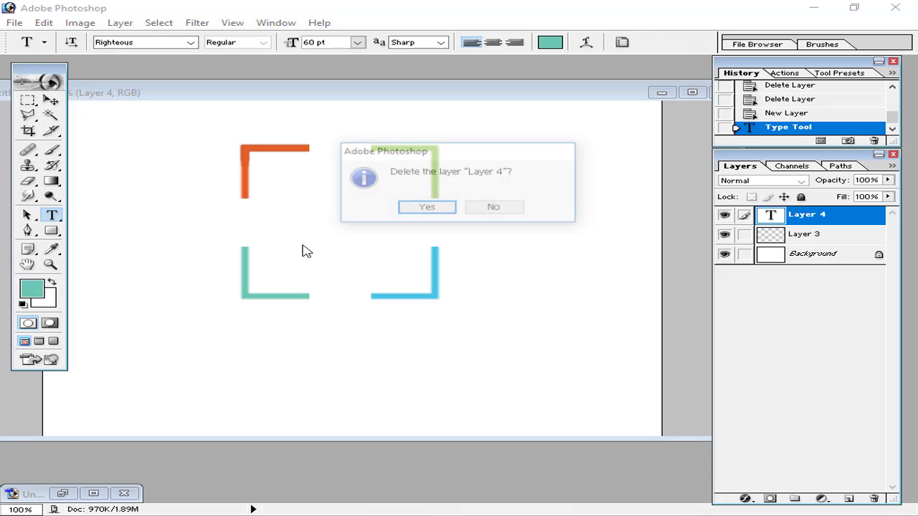
left_click(405, 211)
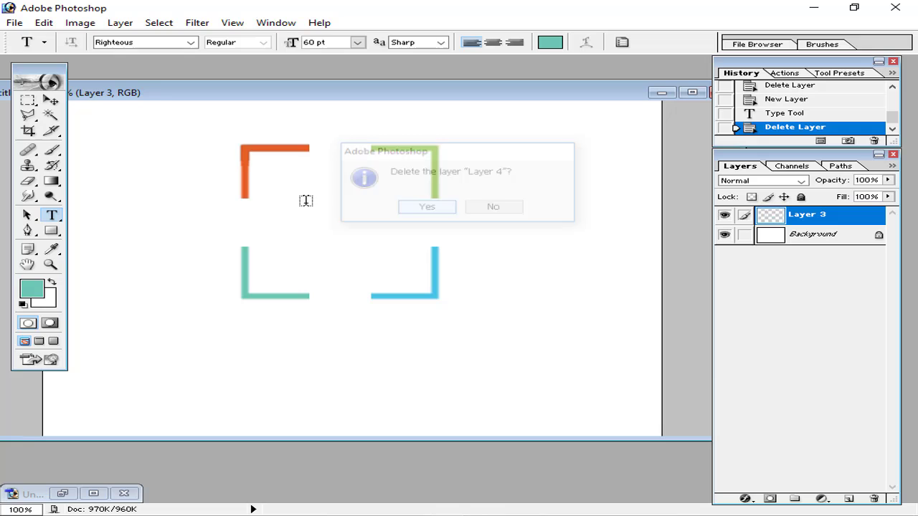
left_click(151, 44)
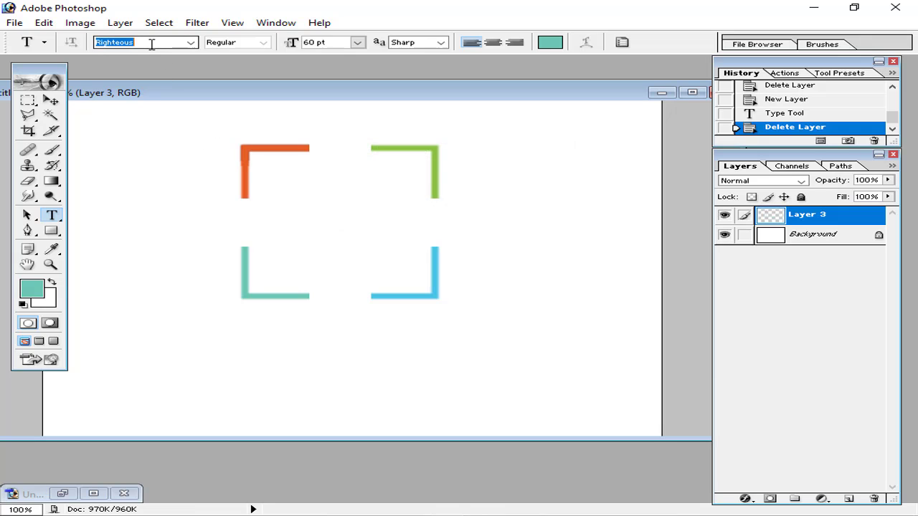
left_click(298, 214)
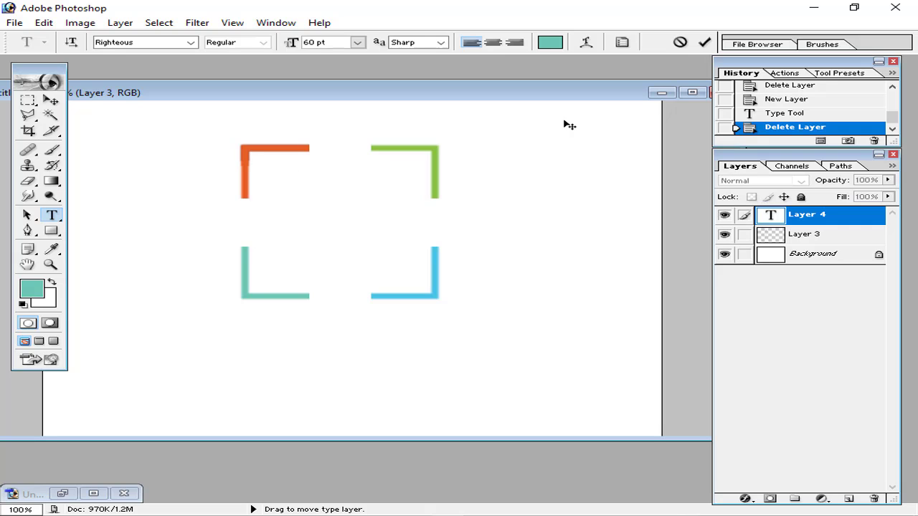
Type a teal Righteous 'C' and scale it to about 180.71 pt to fill the brackets
type("C")
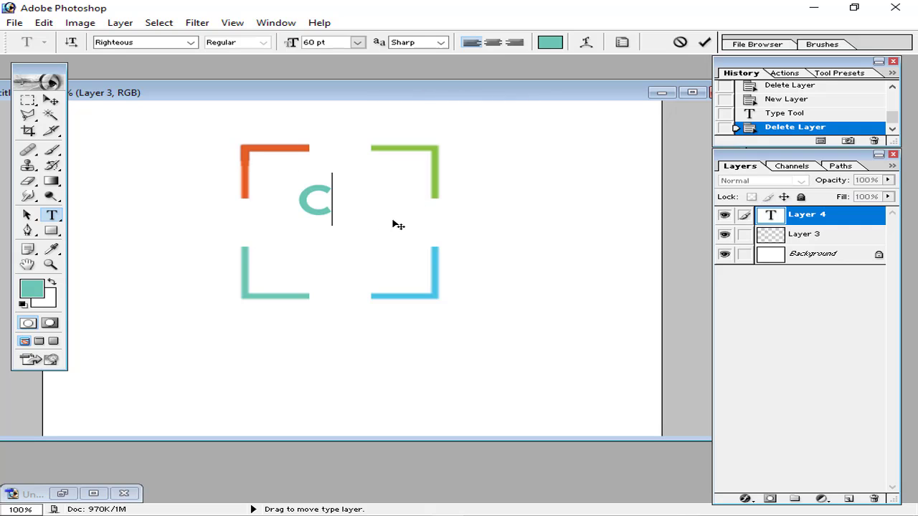
left_click(704, 42)
key("ctrl+minus")
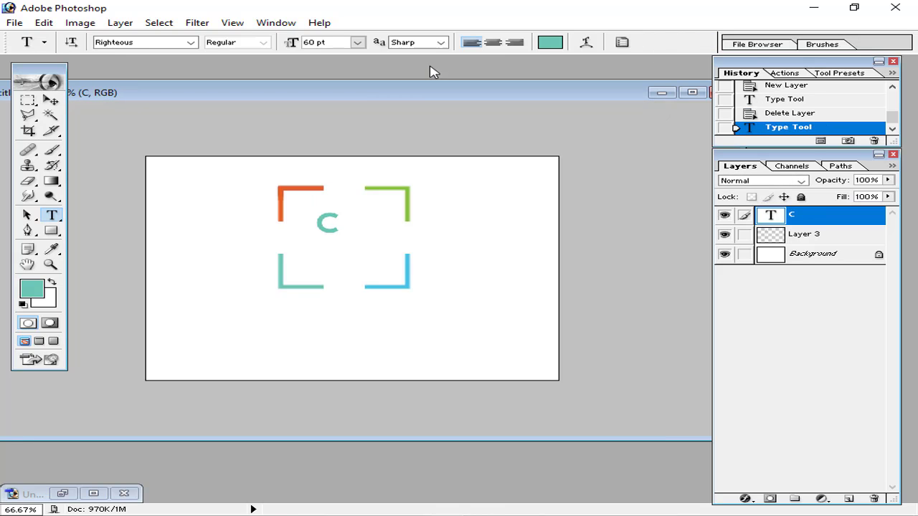
key("ctrl+t")
left_click_drag(341, 234, 373, 265)
left_click(703, 42)
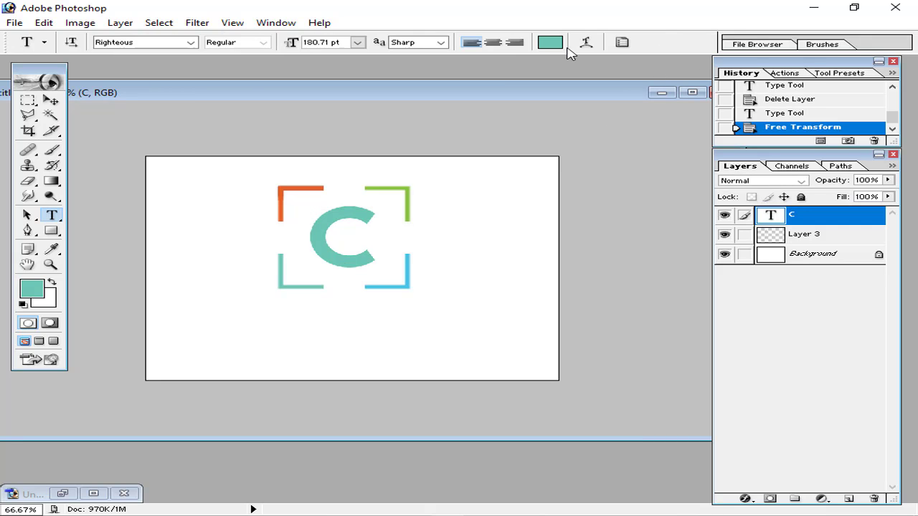
key("ctrl+minus")
key("ctrl+plus")
Select the C text and copy the orange code fbb217 from the colour notes
left_click(62, 493)
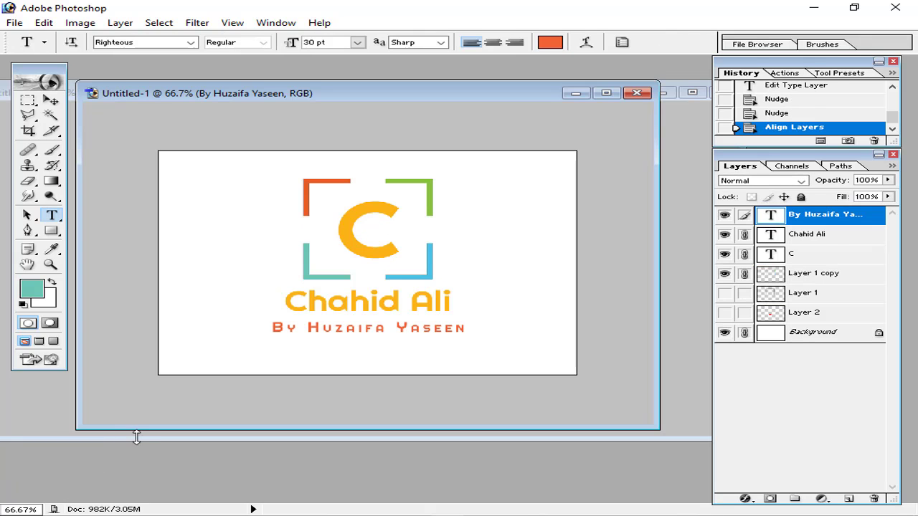
left_click(576, 94)
double_click(400, 239)
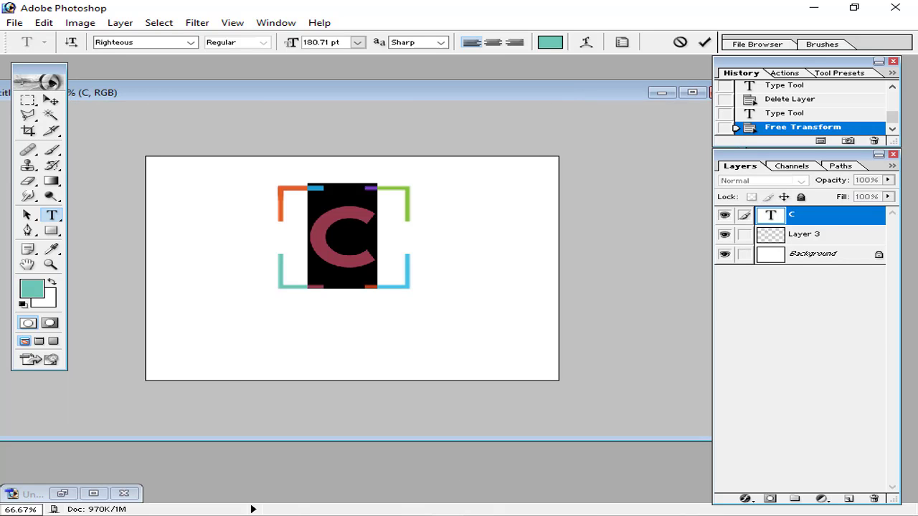
key("alt+Tab")
left_click_drag(220, 157, 166, 158)
key("ctrl+c")
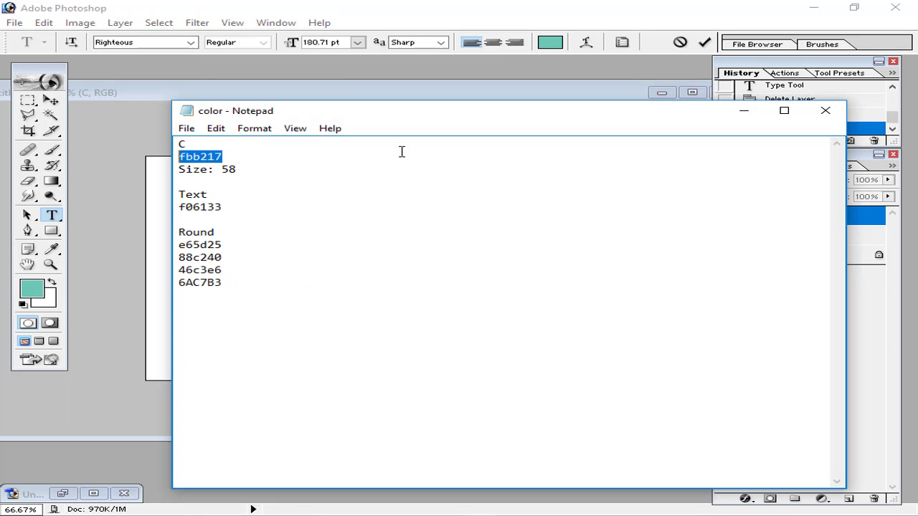
left_click(743, 111)
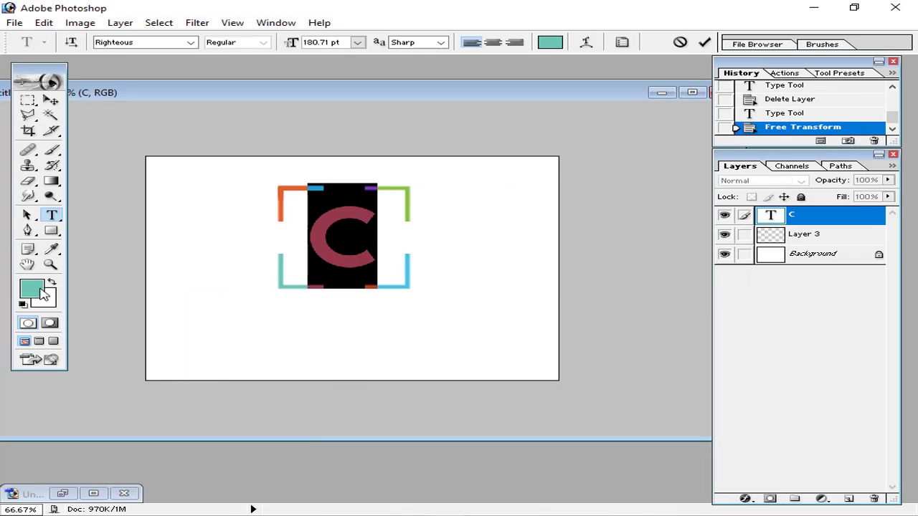
Replace the C's text colour 6AC7B3 with fbb217 and commit the edit
left_click(41, 287)
left_click(579, 356)
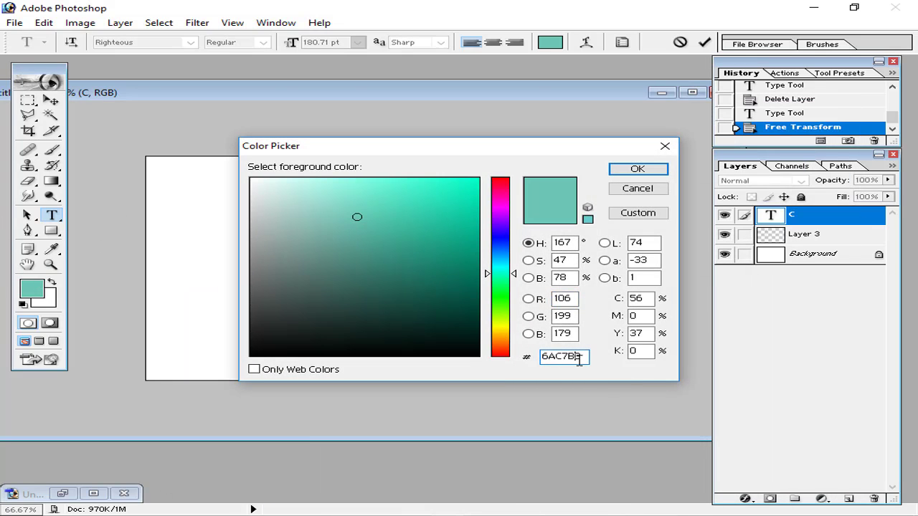
double_click(570, 359)
key("ctrl+v")
left_click(638, 169)
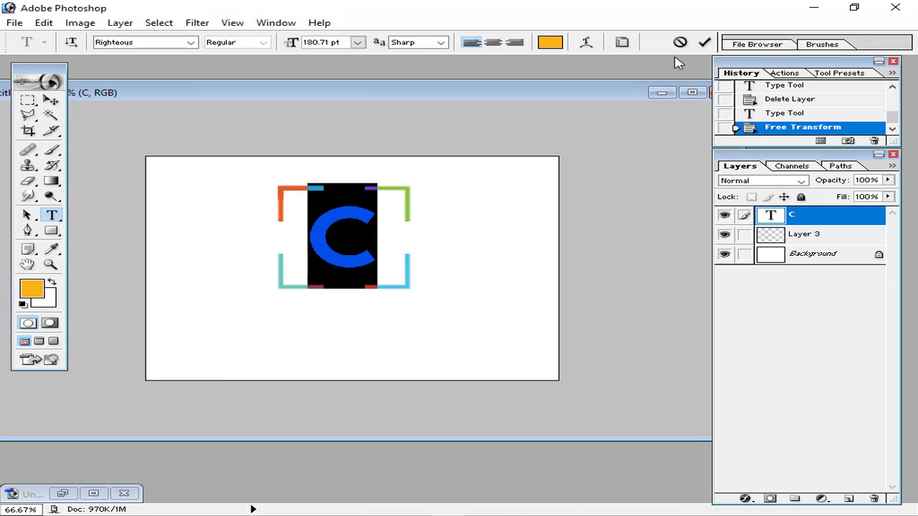
left_click(702, 44)
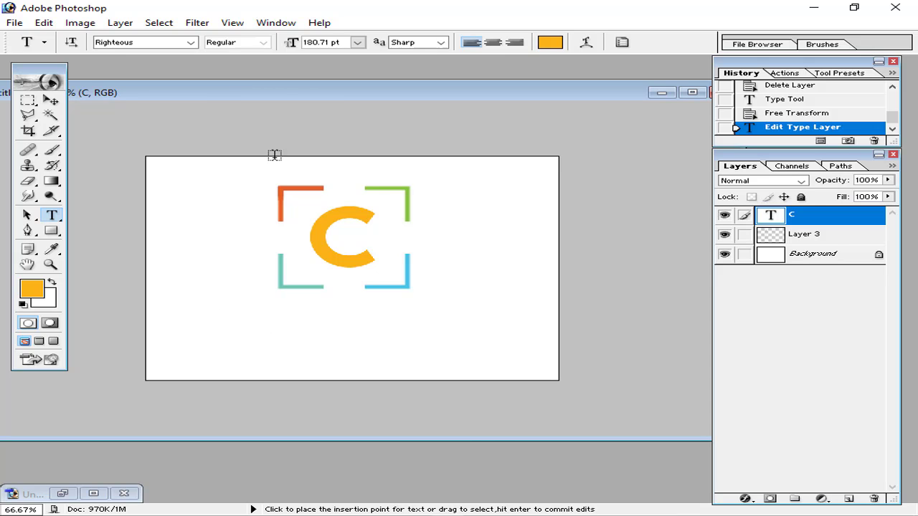
left_click(51, 101)
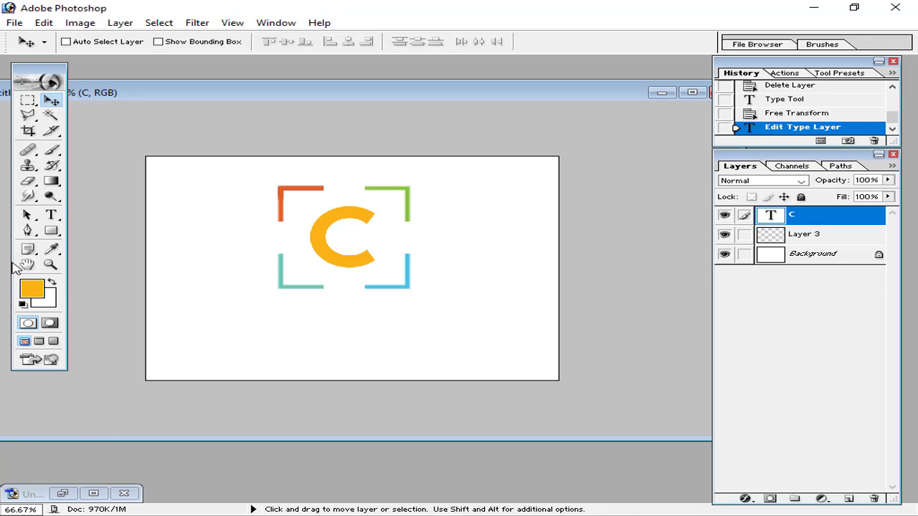
left_click(52, 216)
left_click(278, 313)
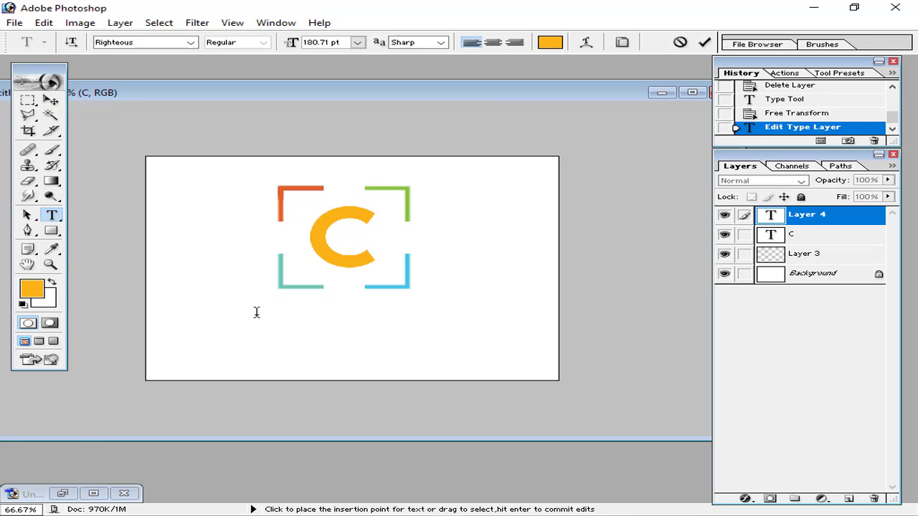
left_click(357, 43)
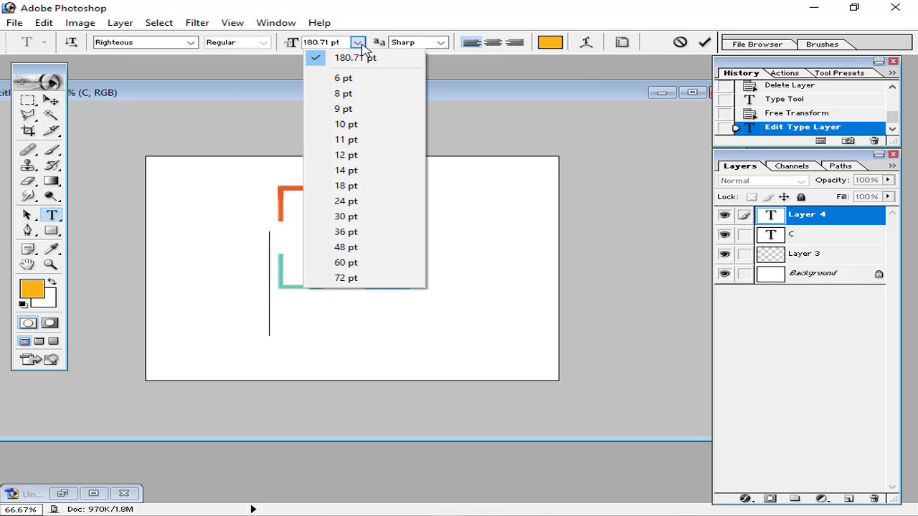
left_click(348, 263)
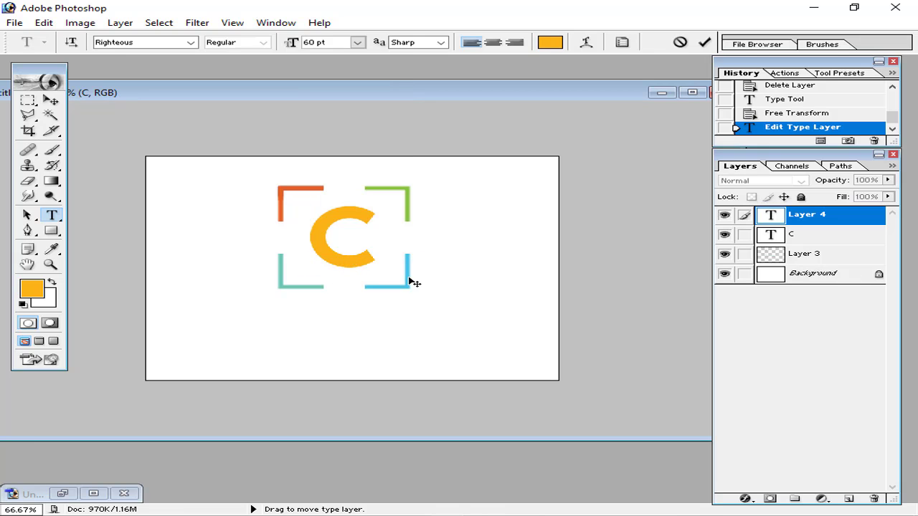
left_click(704, 43)
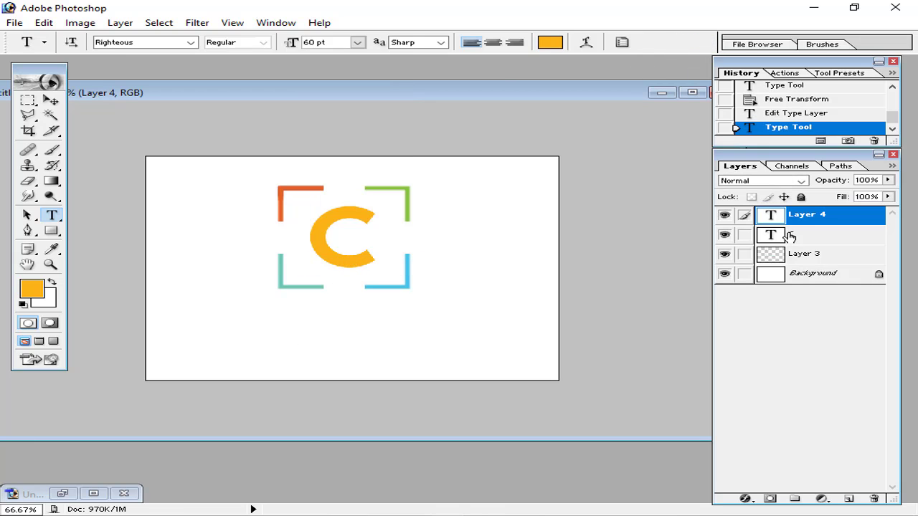
left_click(874, 500)
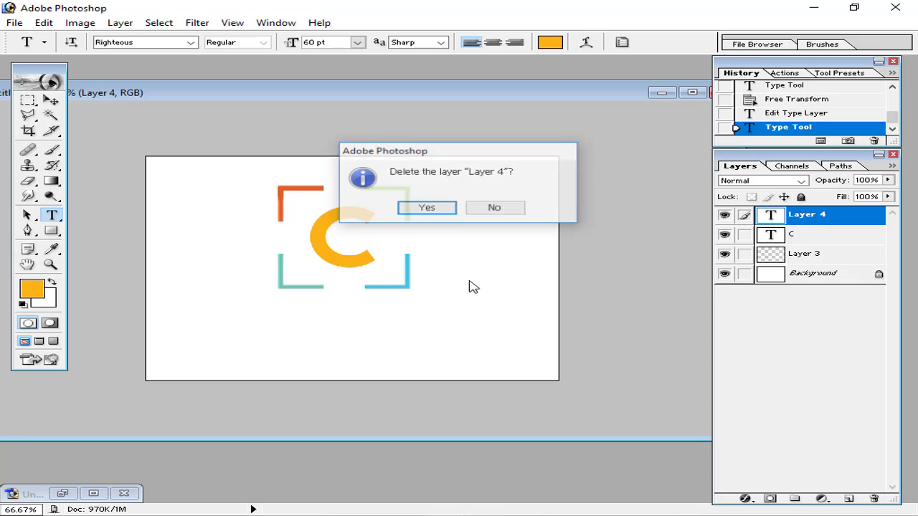
left_click(428, 212)
left_click(63, 493)
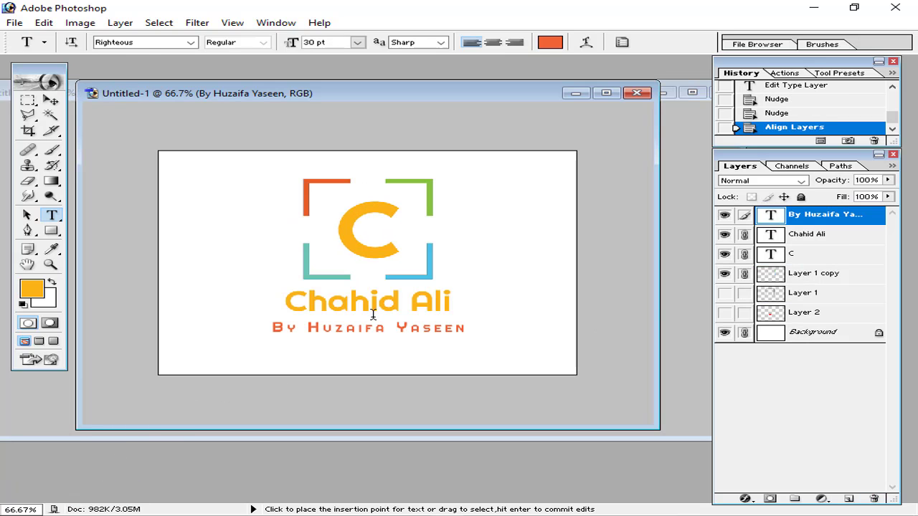
left_click_drag(286, 301, 452, 302)
key("ctrl+c")
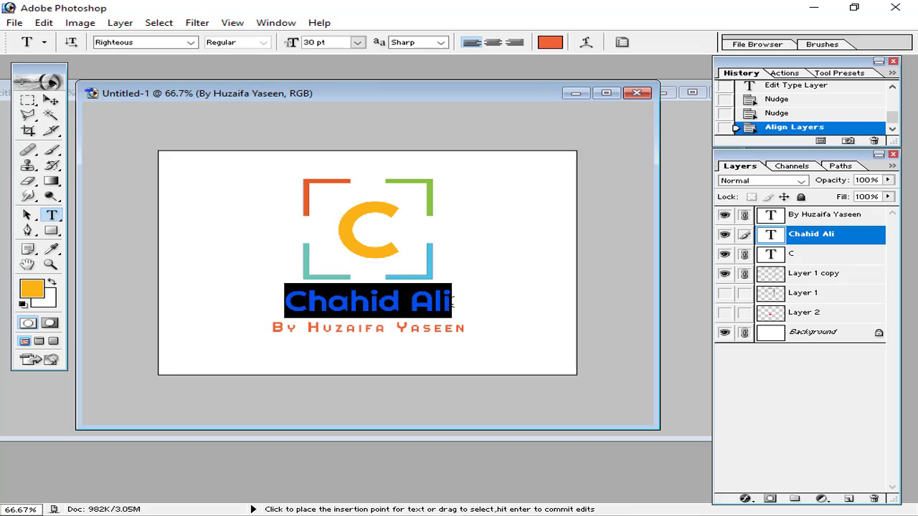
left_click(575, 94)
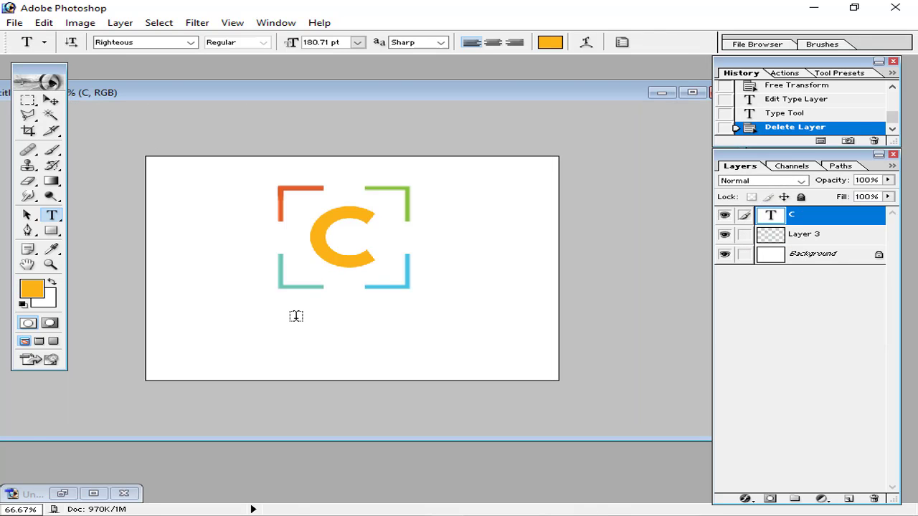
left_click(62, 493)
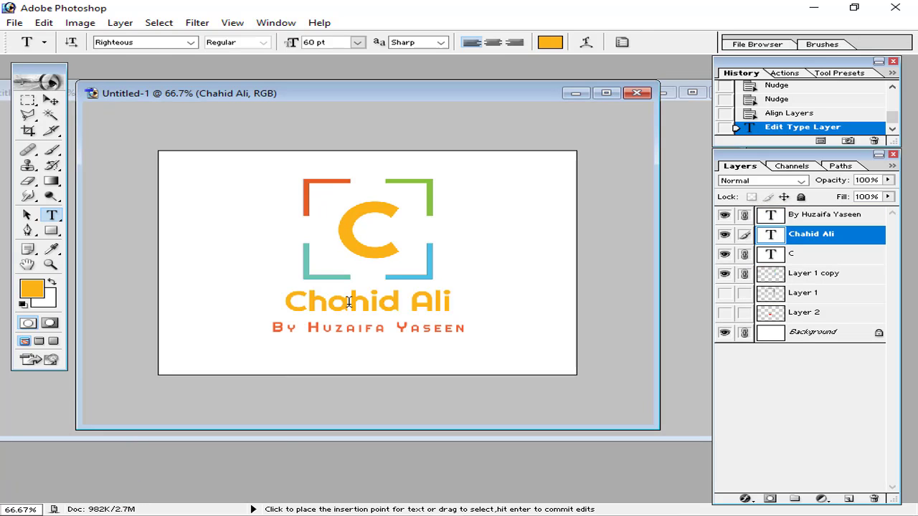
Paste the copied name text below the brackets as a new type layer
left_click(575, 94)
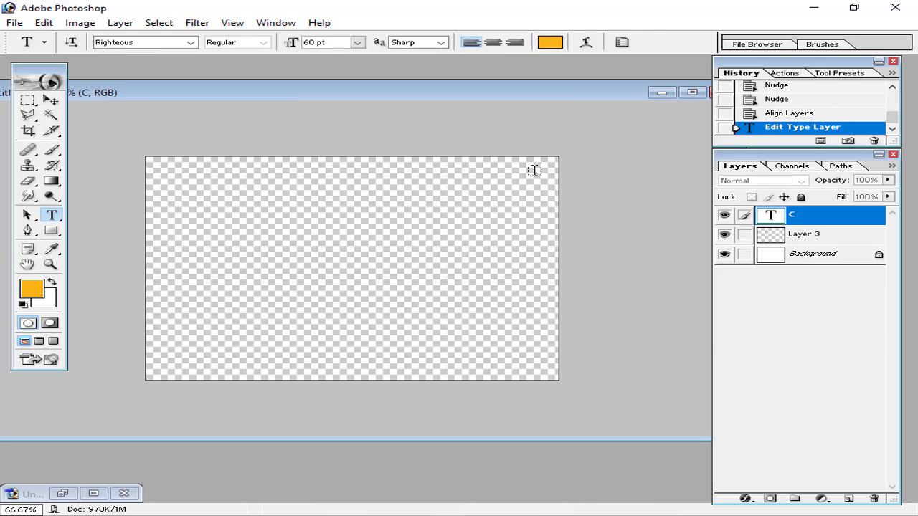
left_click(320, 318)
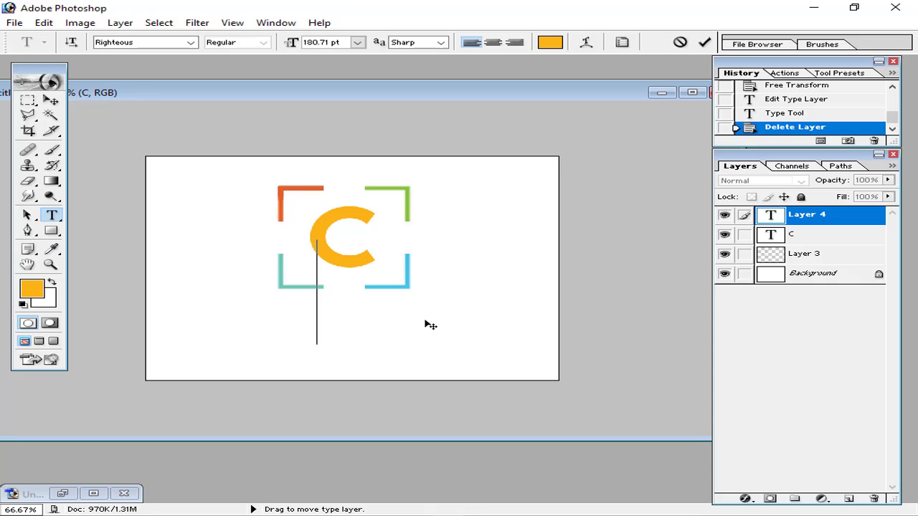
key("ctrl+v")
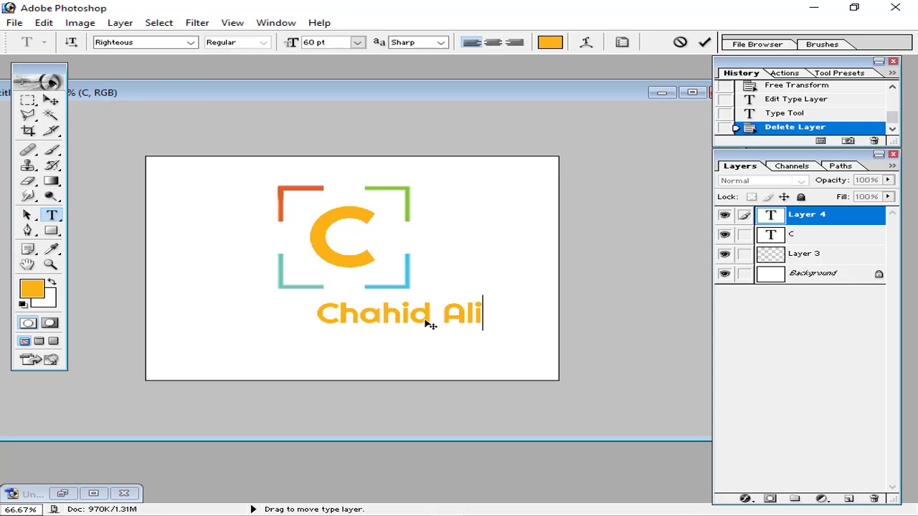
left_click(704, 44)
Link the name and C layers, align their horizontal centres, then unlink them
left_click(51, 100)
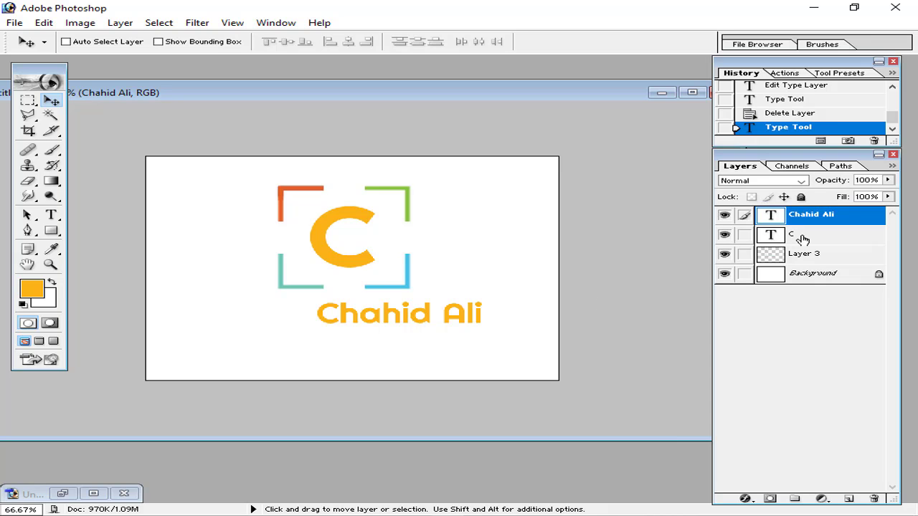
left_click(778, 237)
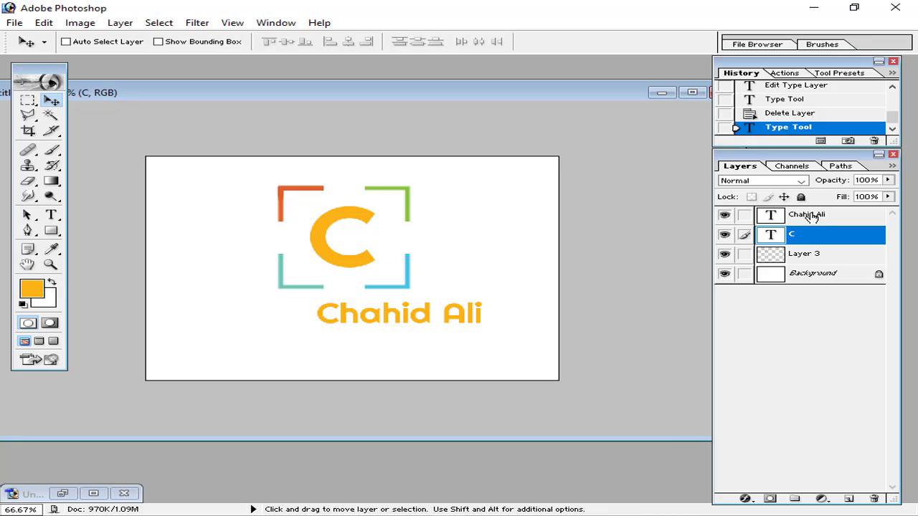
left_click(746, 215)
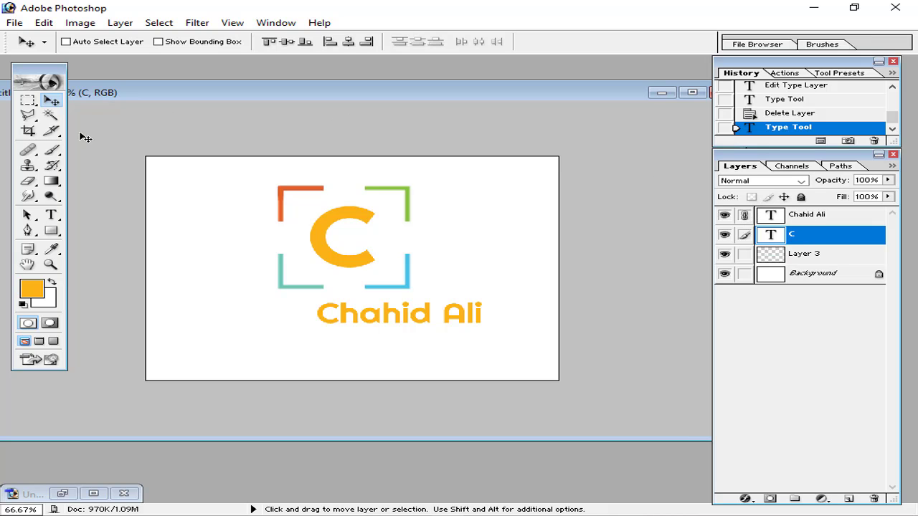
left_click(350, 41)
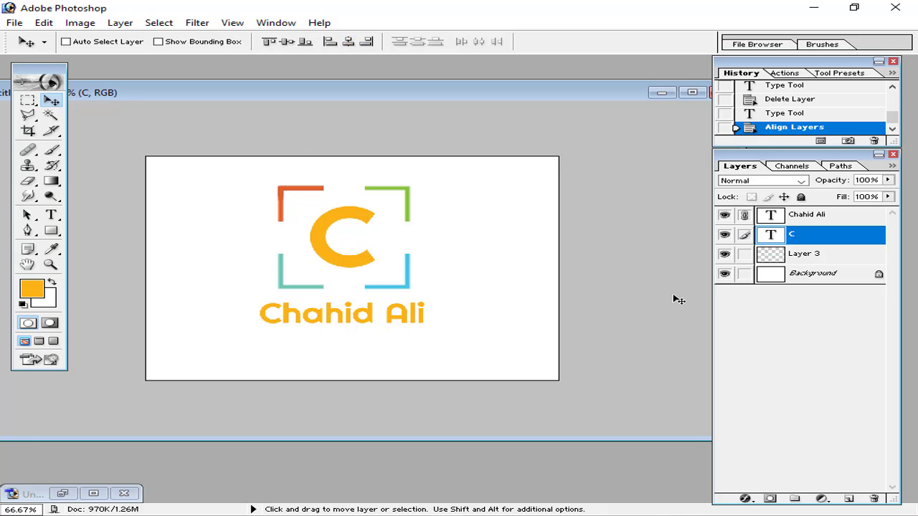
left_click(745, 215)
Re-centre the name on the C with a second link-and-align pass, then compare with the reference
left_click(815, 218)
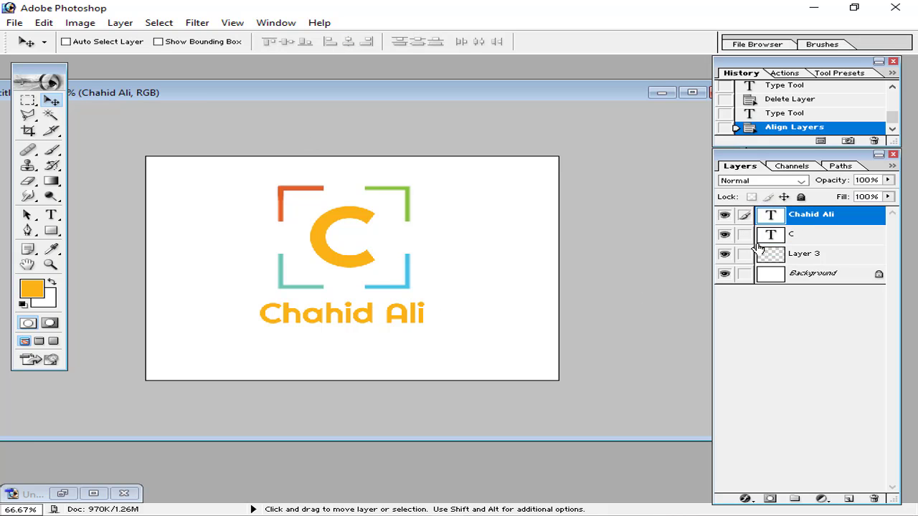
left_click(796, 234)
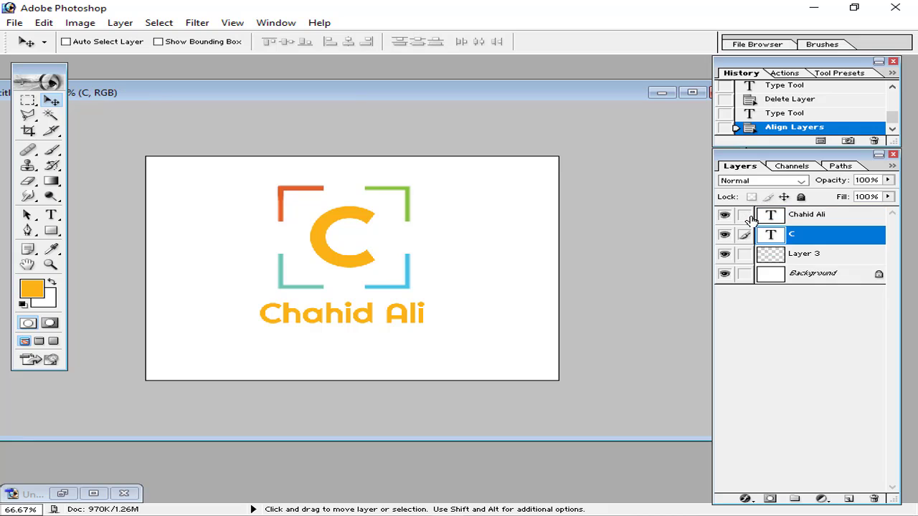
left_click(746, 217)
left_click(803, 215)
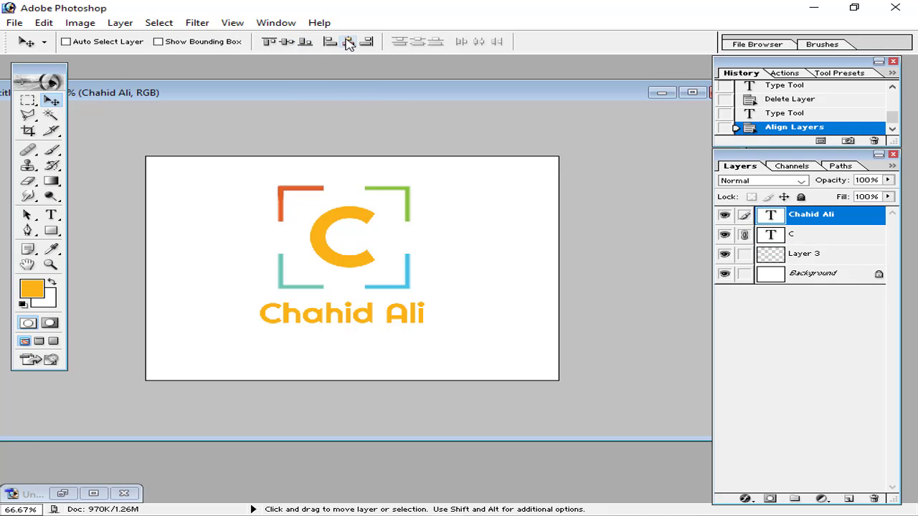
left_click(348, 41)
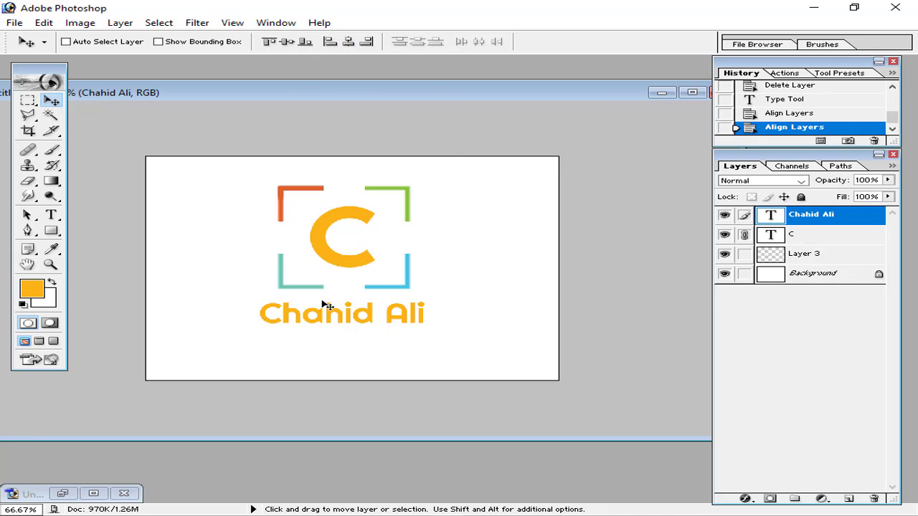
left_click(807, 231)
left_click(746, 216)
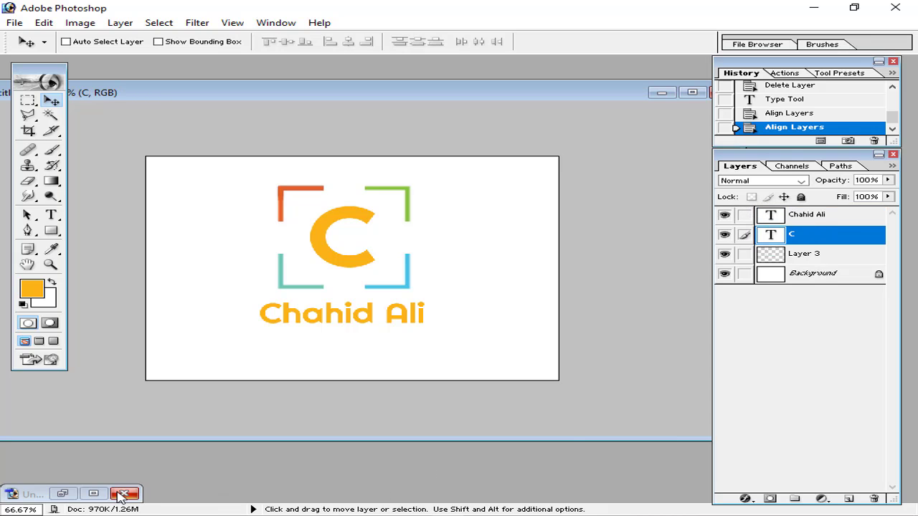
left_click(59, 495)
left_click(61, 494)
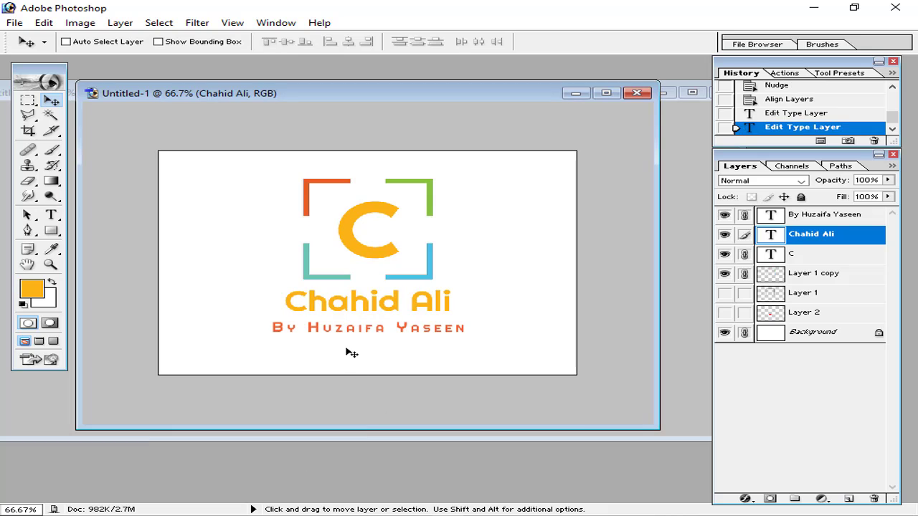
left_click(575, 93)
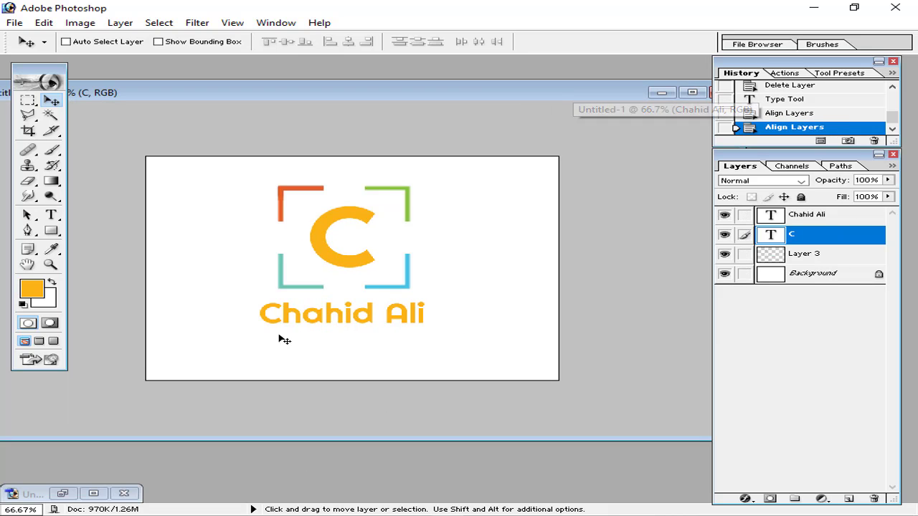
Add a 30 pt byline line beginning with 'By' beneath the name
left_click(51, 215)
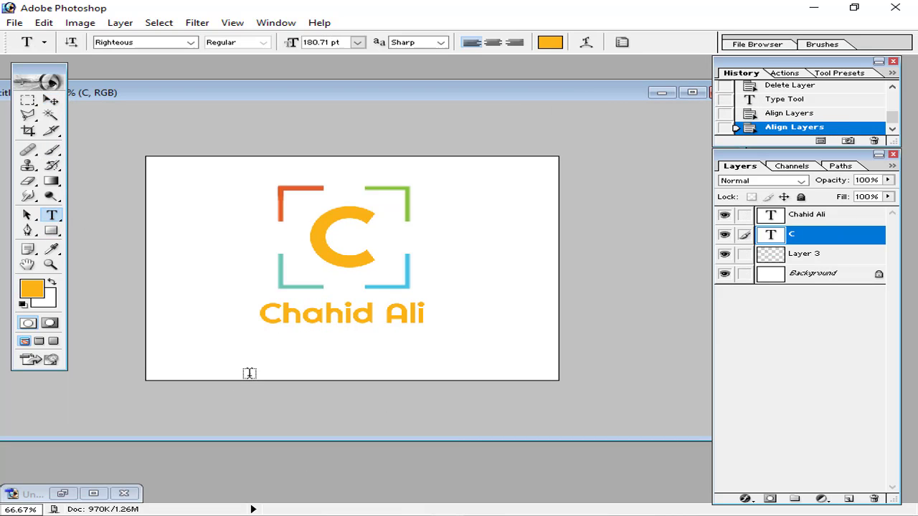
left_click(256, 342)
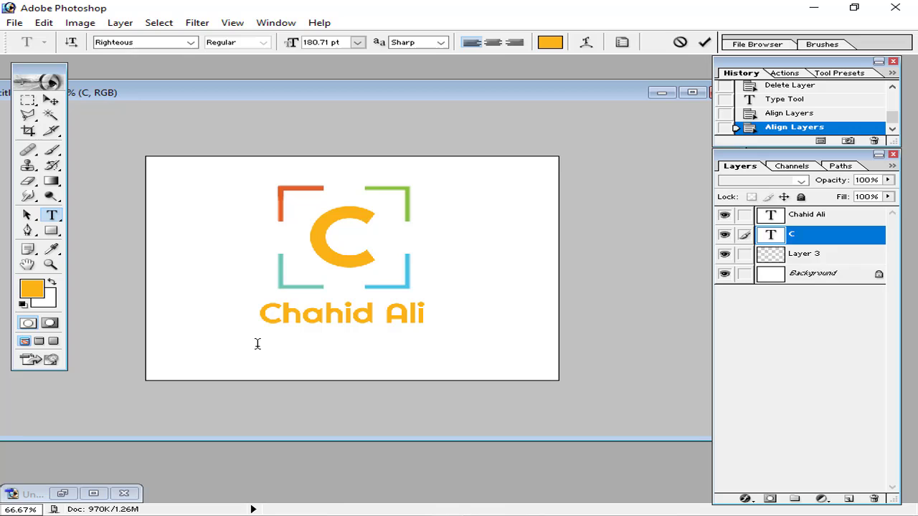
left_click(358, 42)
left_click(356, 251)
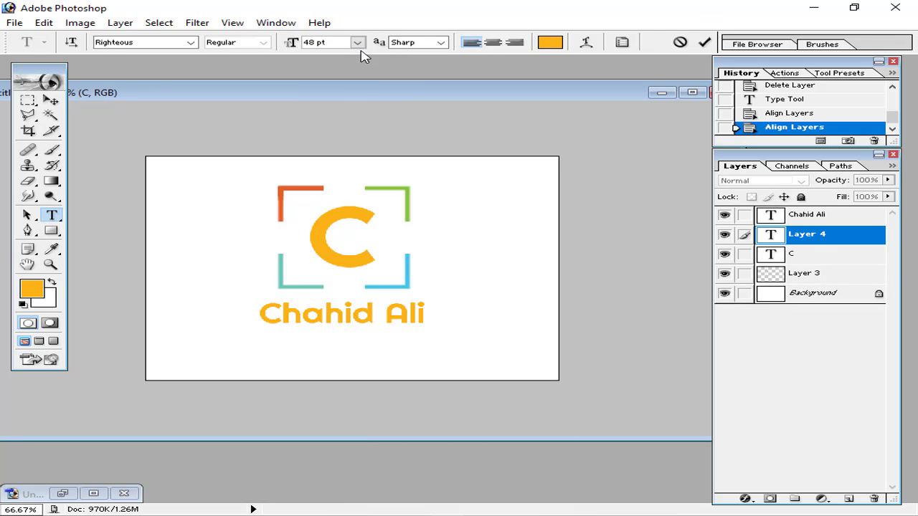
left_click(357, 42)
left_click(345, 217)
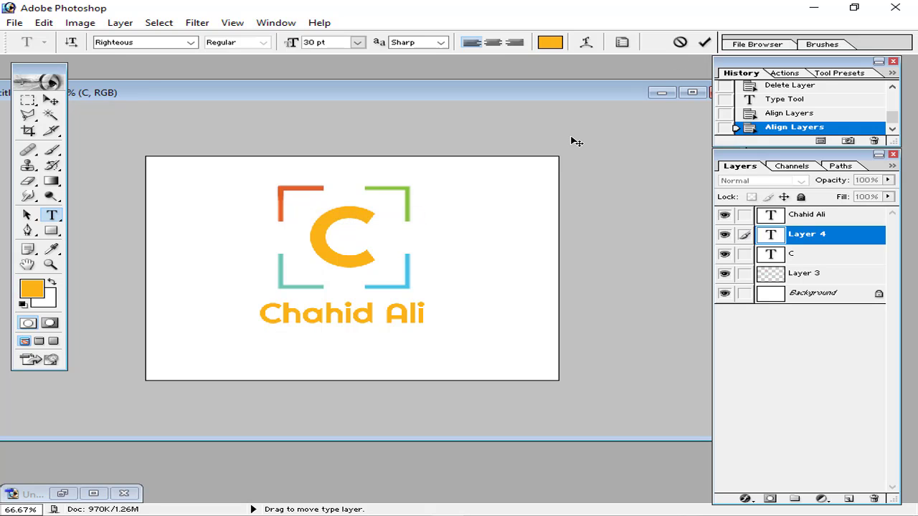
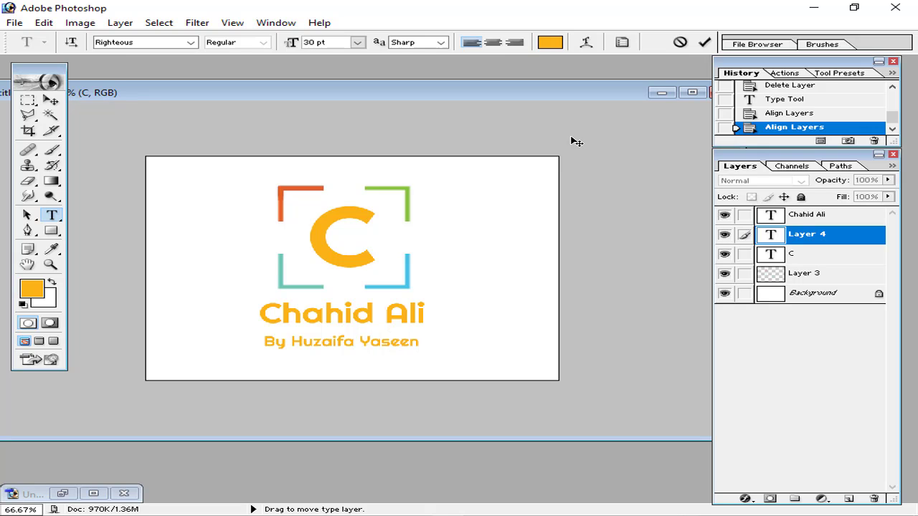
Select the whole byline and start replacing its font with one beginning with 'E'
triple_click(339, 341)
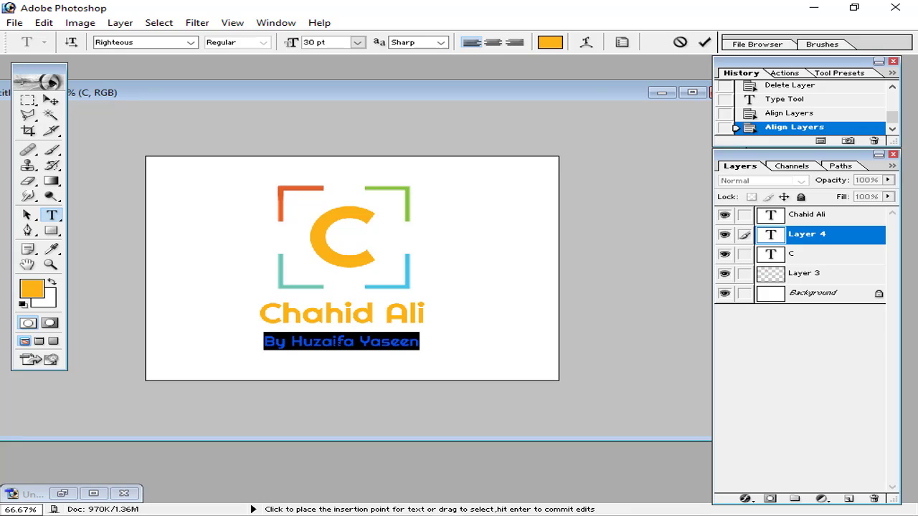
left_click(140, 43)
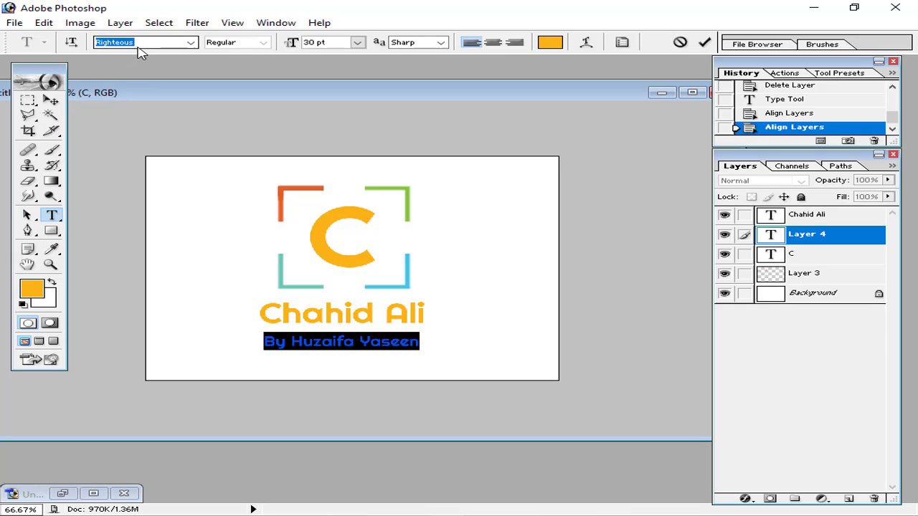
type("Ebrima")
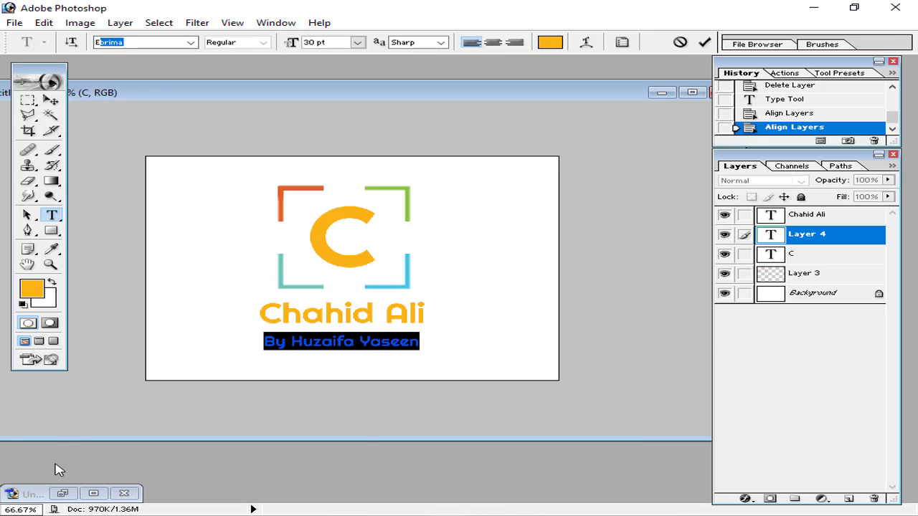
Check the reference logo's byline size and colour for comparison
left_click(62, 494)
left_click(94, 493)
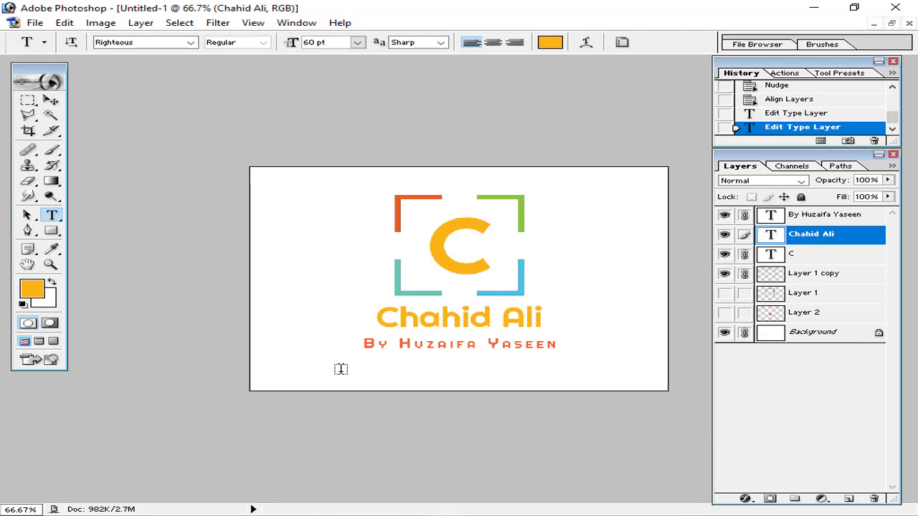
left_click(471, 346)
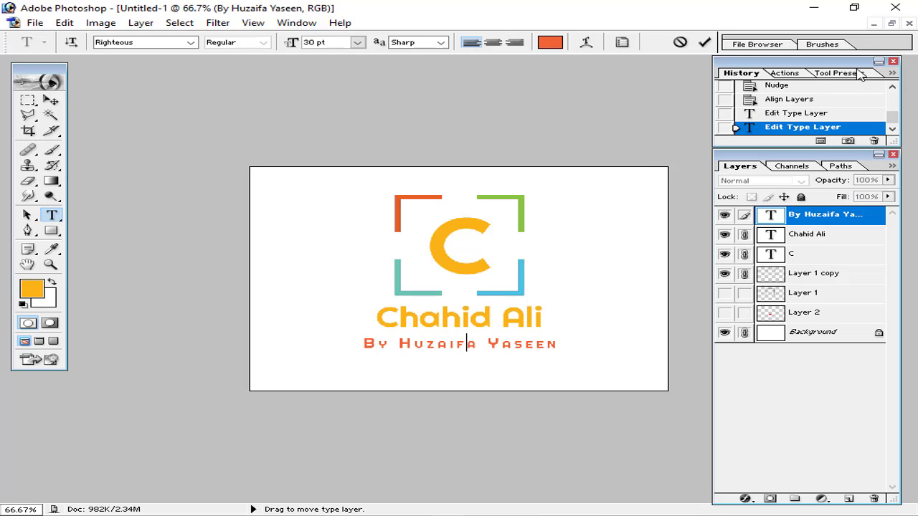
left_click(679, 43)
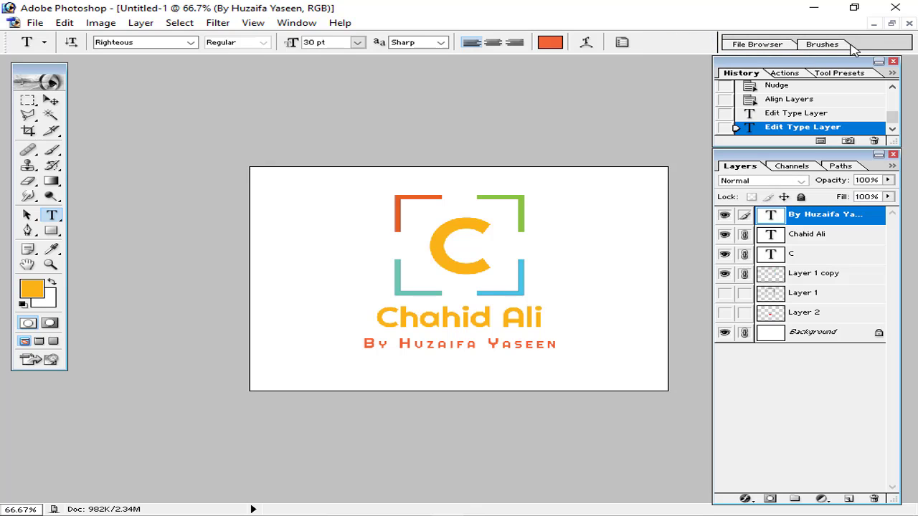
left_click(892, 23)
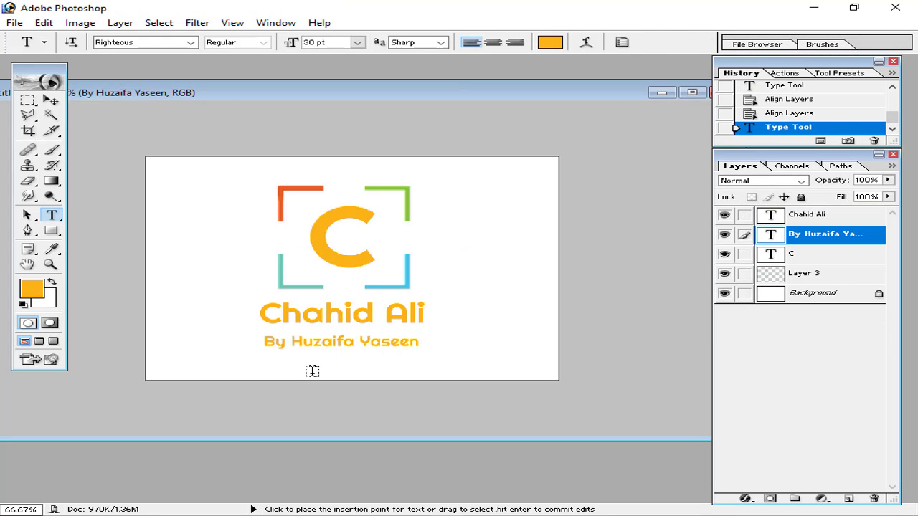
Copy f06133 from the colour notes and apply it as the byline's colour
triple_click(331, 343)
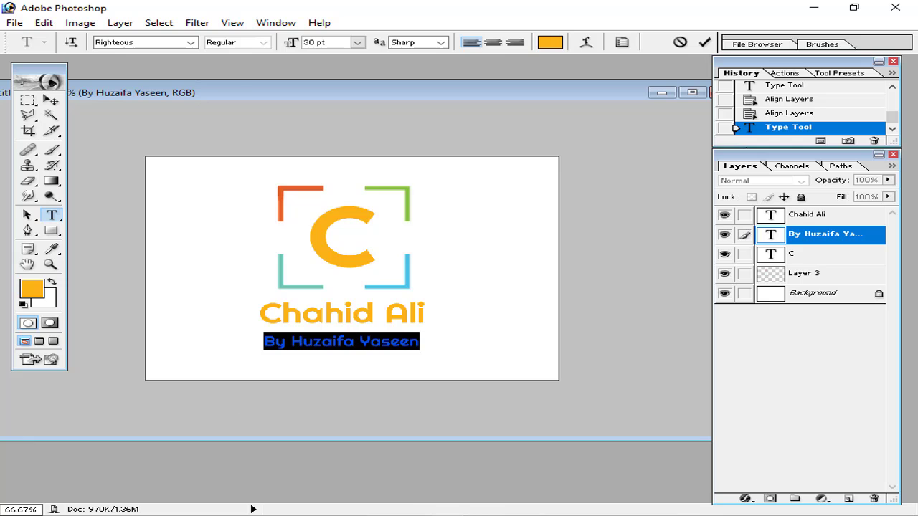
key("alt+Tab")
double_click(213, 206)
key("ctrl+c")
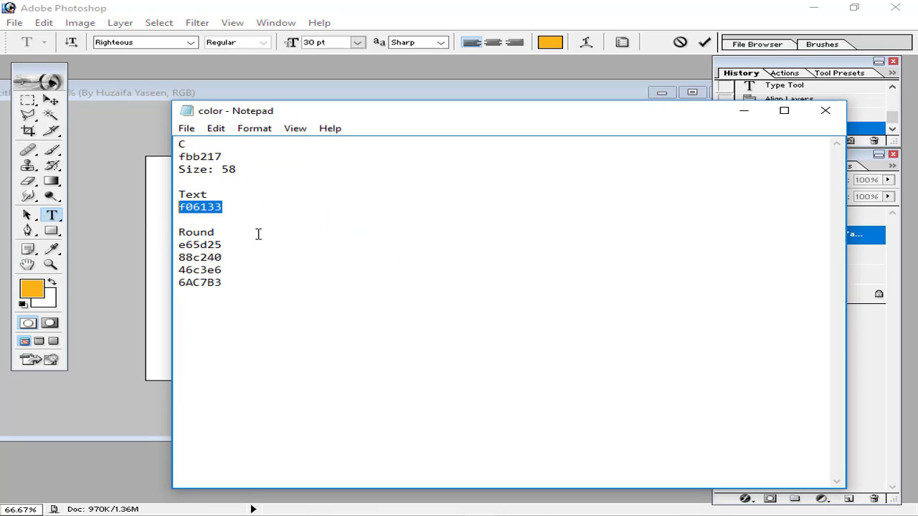
left_click(744, 111)
left_click(32, 289)
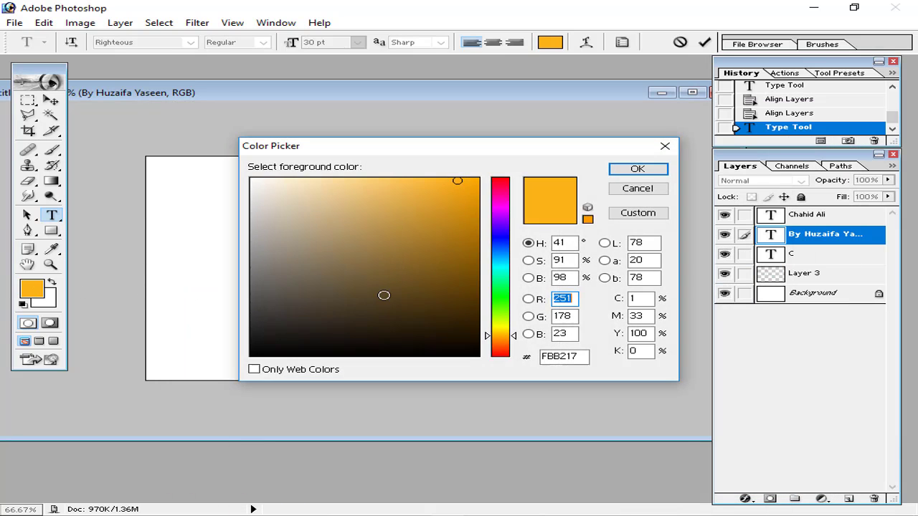
double_click(586, 358)
key("ctrl+v")
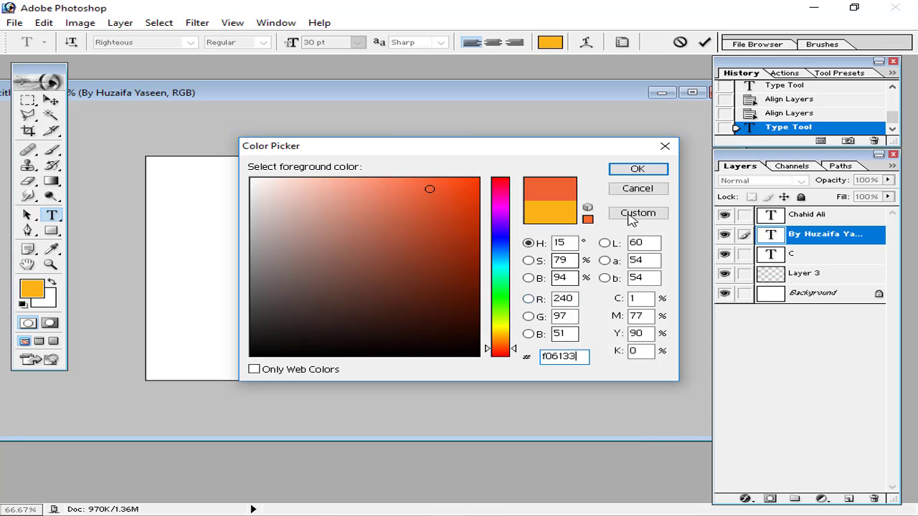
left_click(638, 170)
triple_click(353, 344)
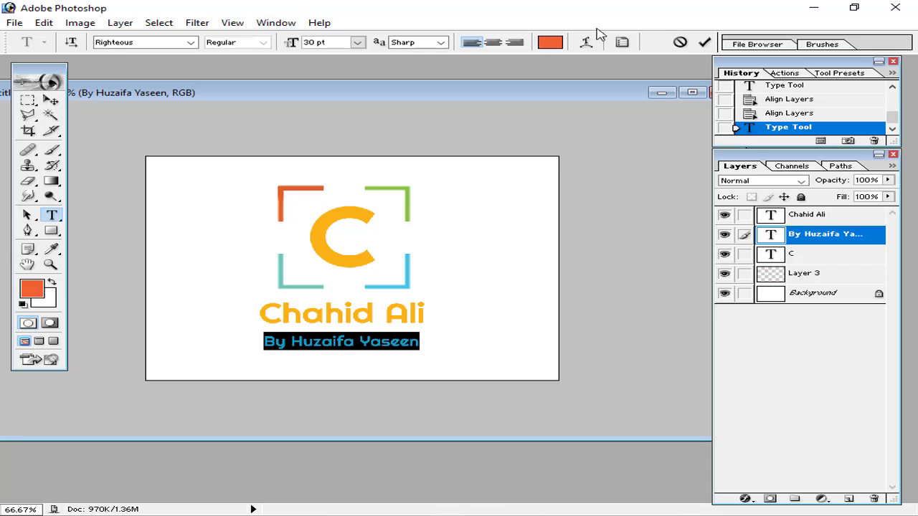
Widen the byline's letter tracking, commit it, and link the name layer to the byline
left_click(276, 23)
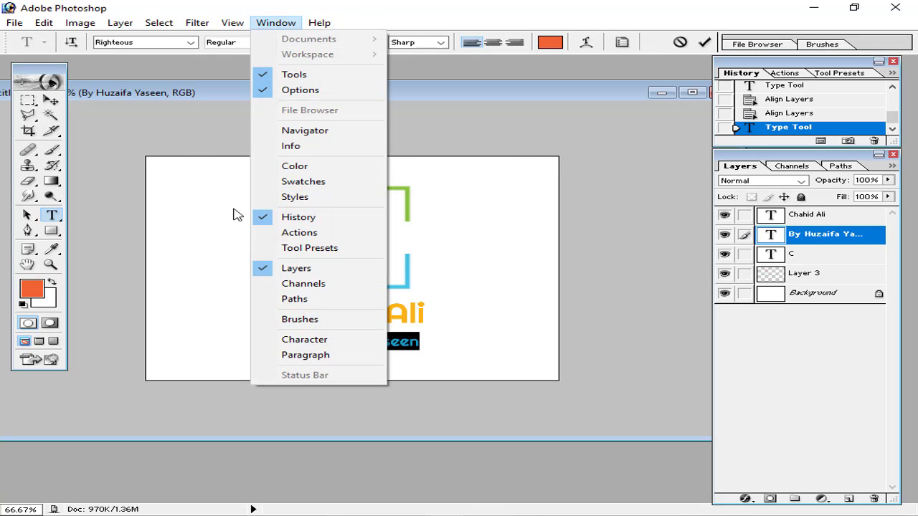
left_click(302, 341)
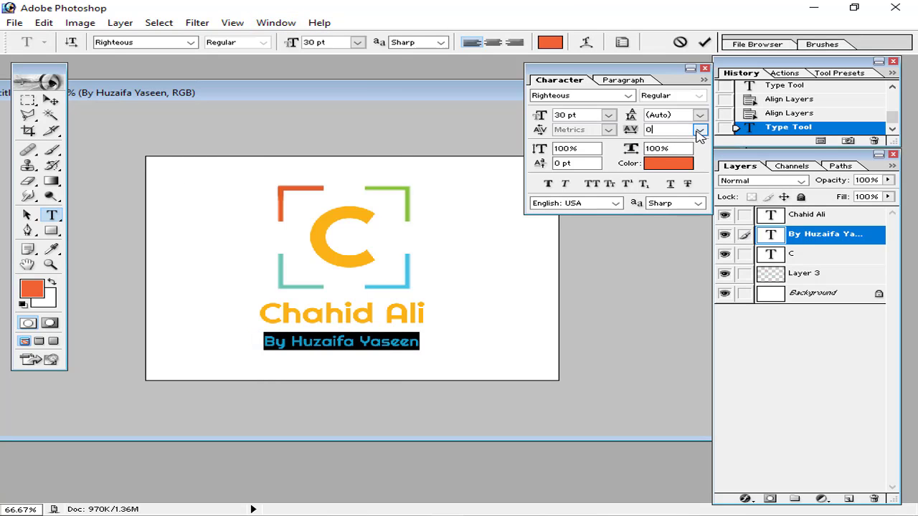
left_click(699, 130)
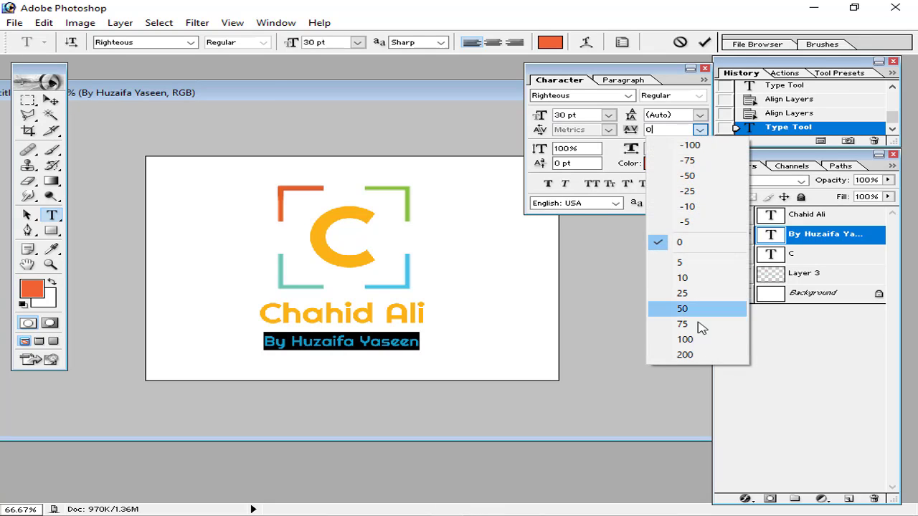
left_click(693, 355)
left_click(690, 68)
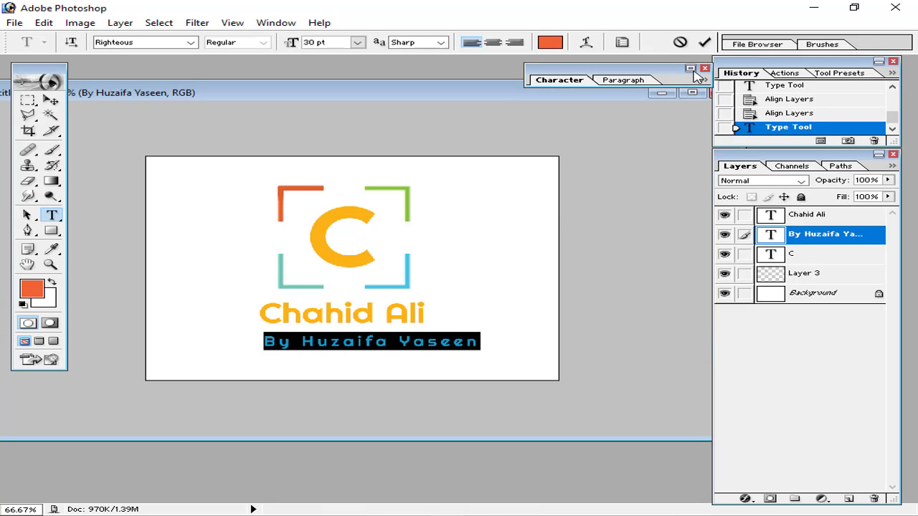
left_click(704, 42)
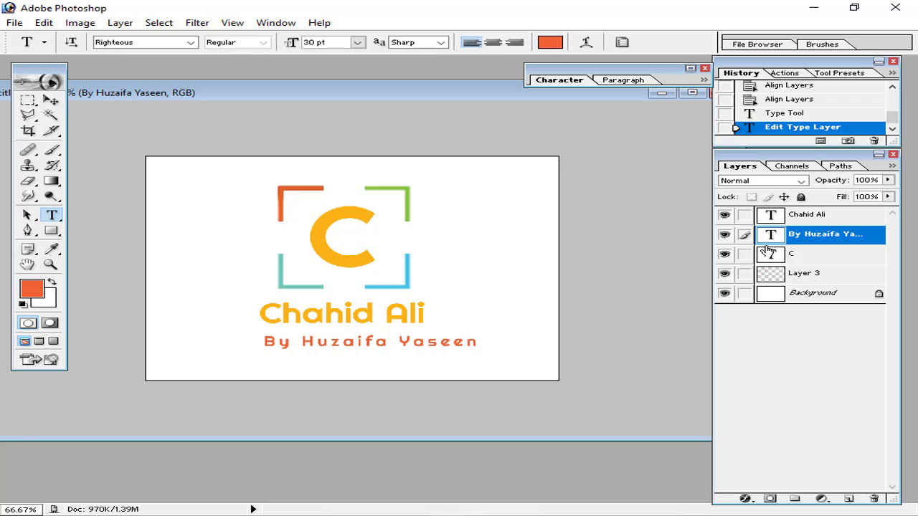
left_click(744, 215)
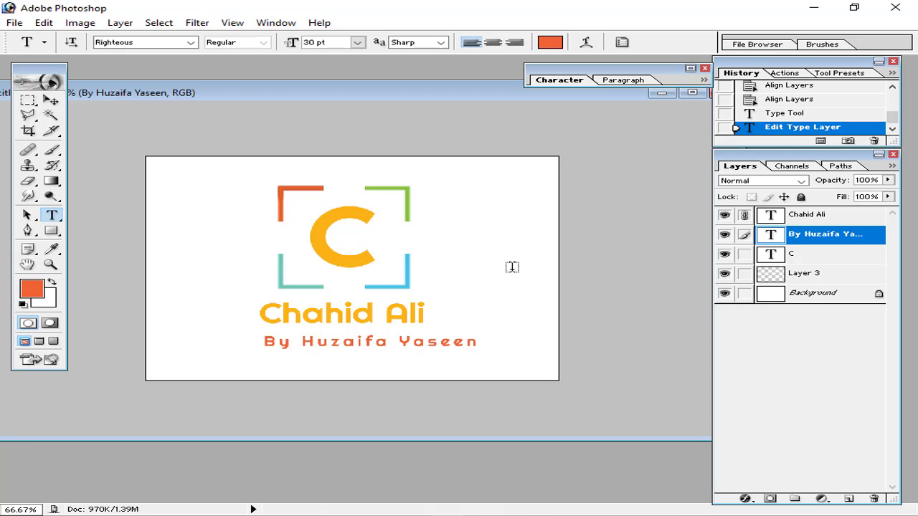
left_click(51, 101)
Move the byline layer to the top and centre it horizontally under the name
left_click(347, 41)
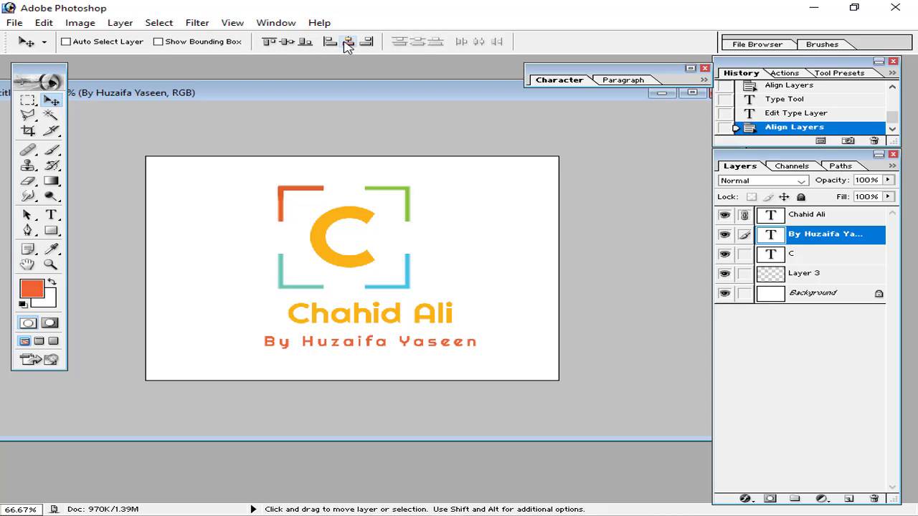
key("ctrl+z")
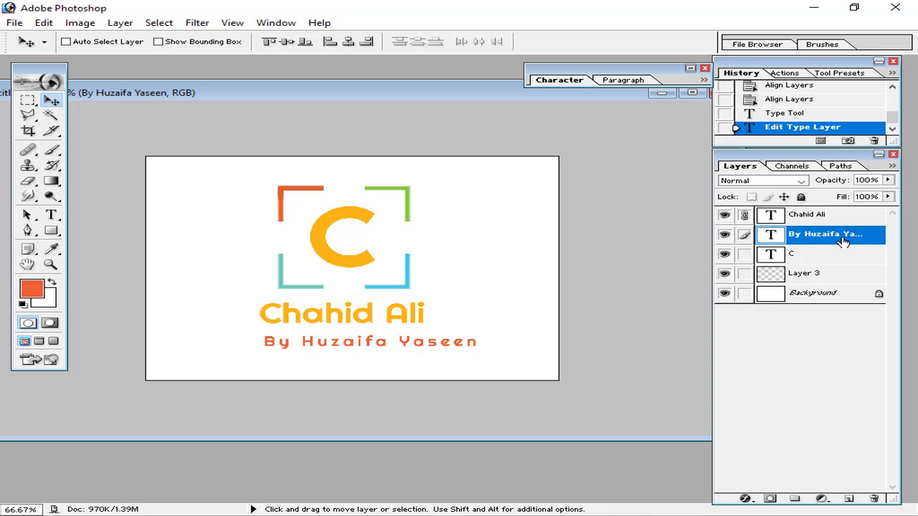
left_click_drag(844, 241, 742, 221)
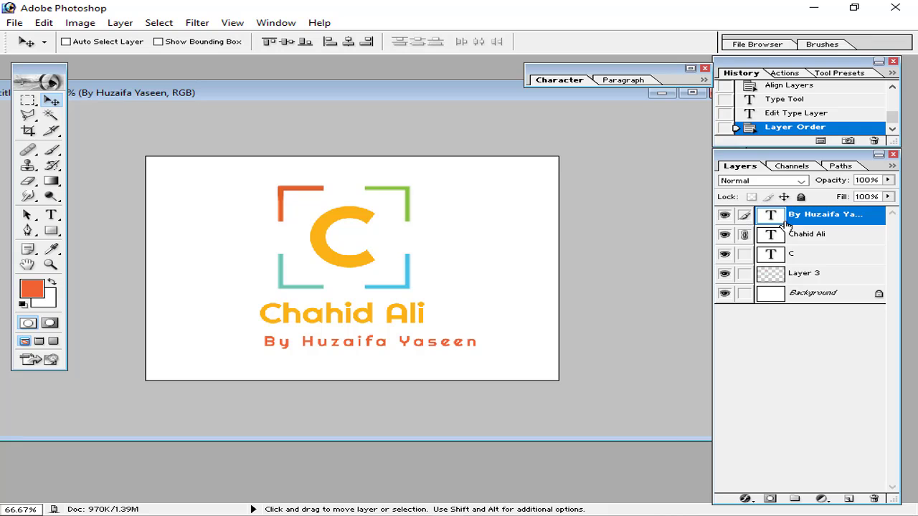
left_click(745, 235)
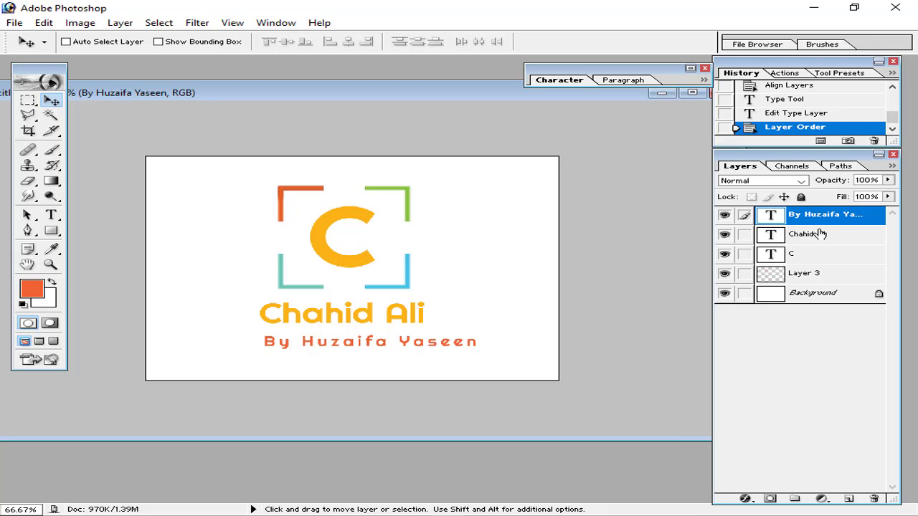
left_click(817, 234)
left_click(757, 220)
left_click(806, 231)
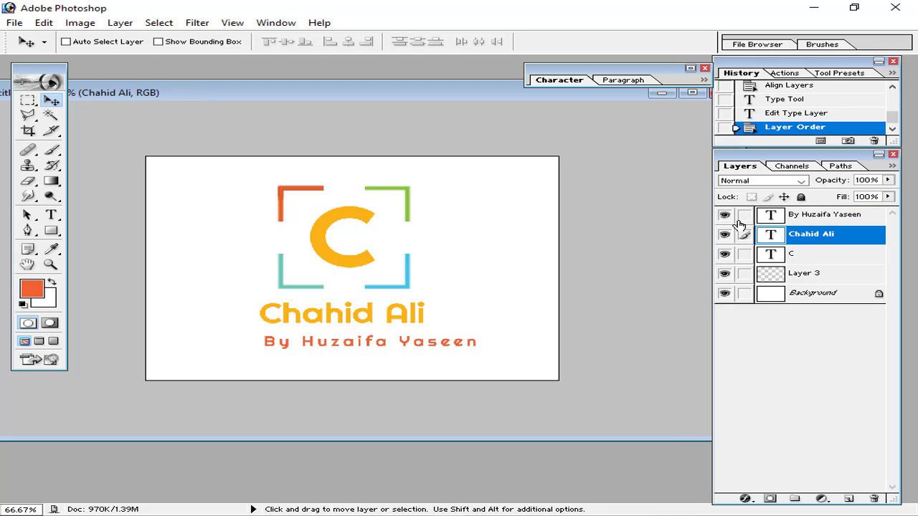
left_click(745, 215)
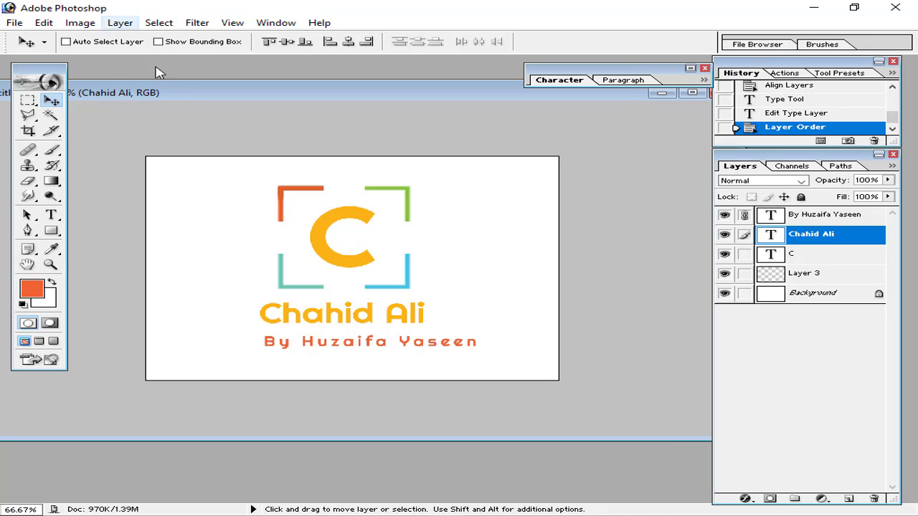
left_click(352, 43)
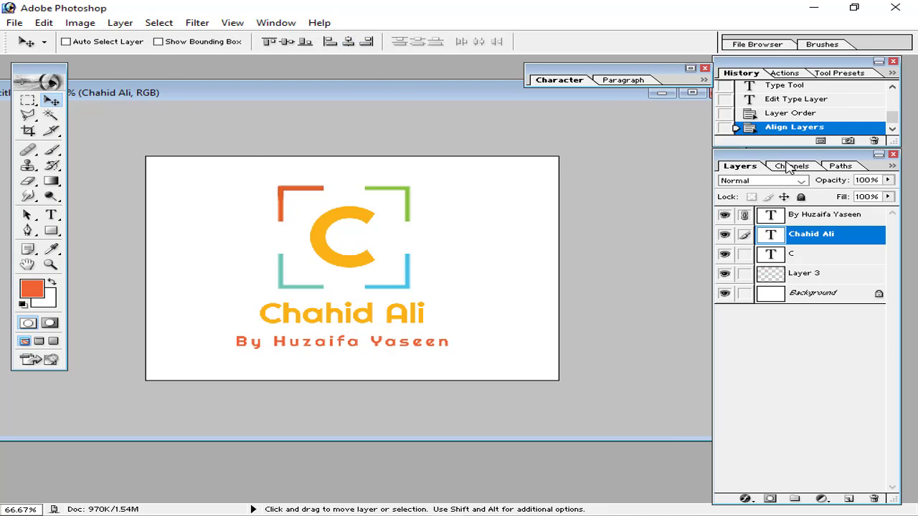
Align both text layers on the C's horizontal centre, close the Character palette, and unlink them
left_click(794, 254)
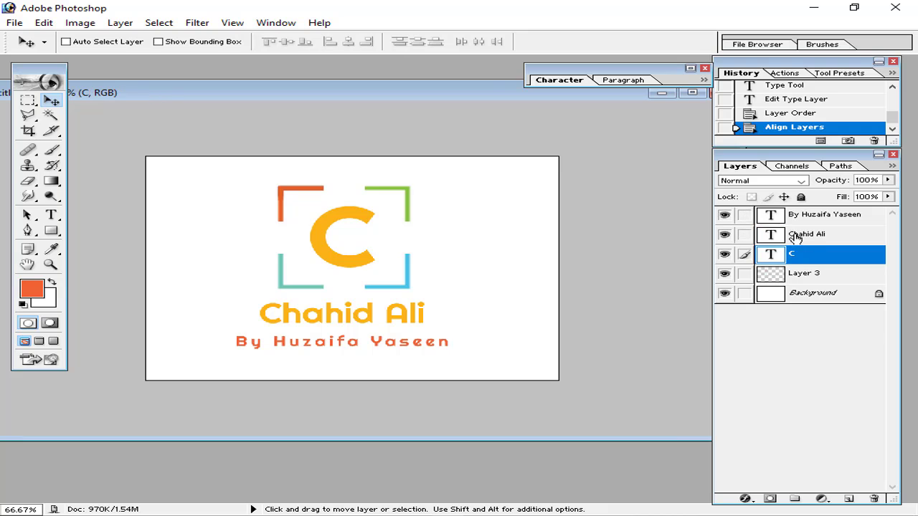
left_click(743, 234)
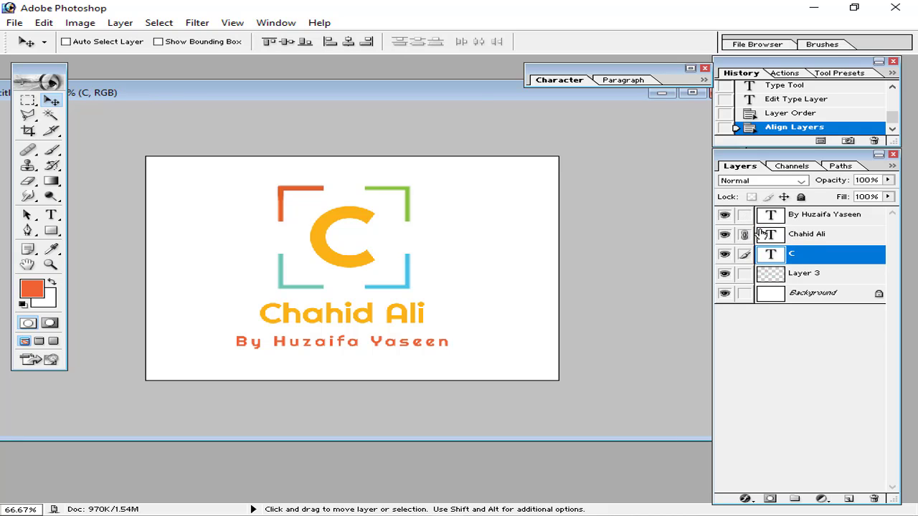
left_click(350, 43)
left_click(350, 43)
left_click(743, 214)
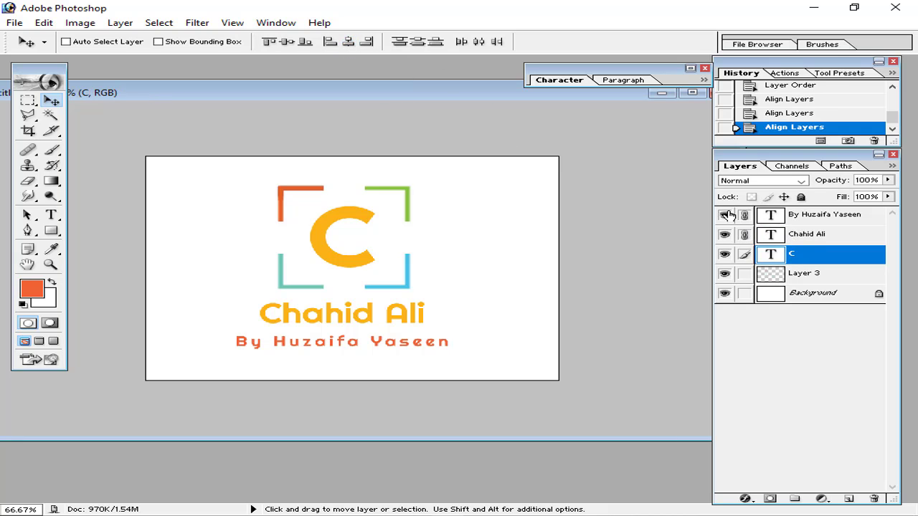
left_click(347, 43)
left_click(704, 69)
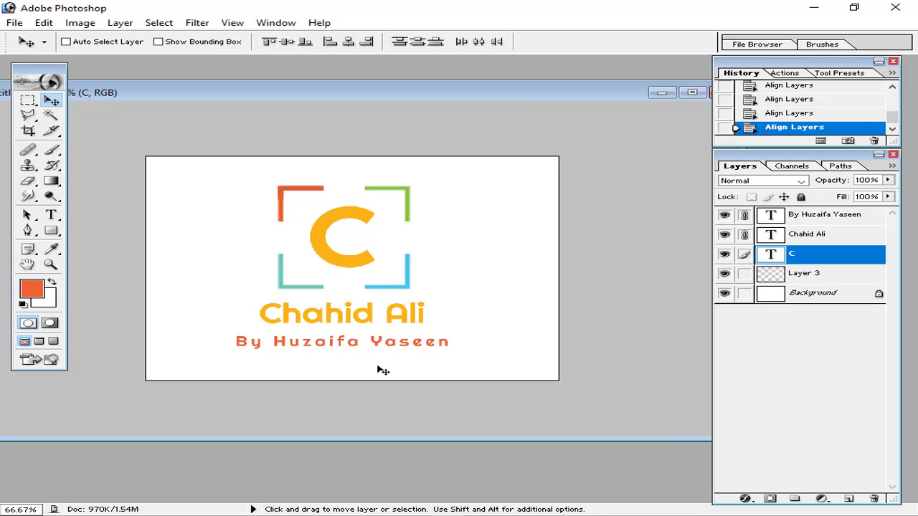
left_click(743, 234)
left_click(744, 214)
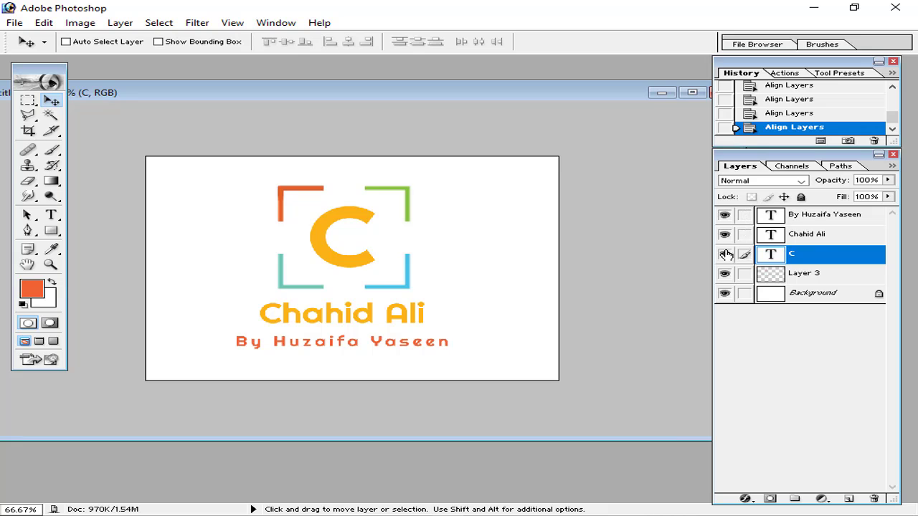
left_click(801, 233)
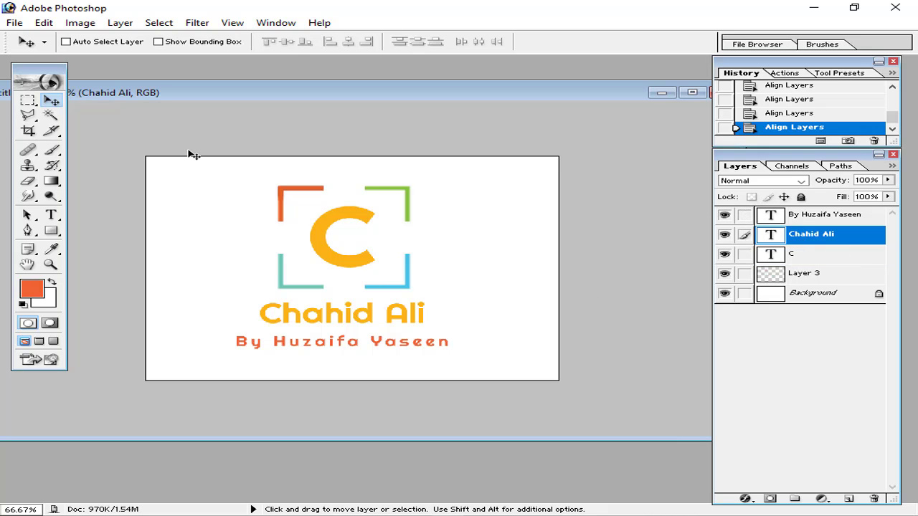
Nudge the name and byline up closer under the C, briefly previewing transparency
key("Up")
key("Up")
key("Up")
key("Up")
key("Up")
key("Up")
key("Up")
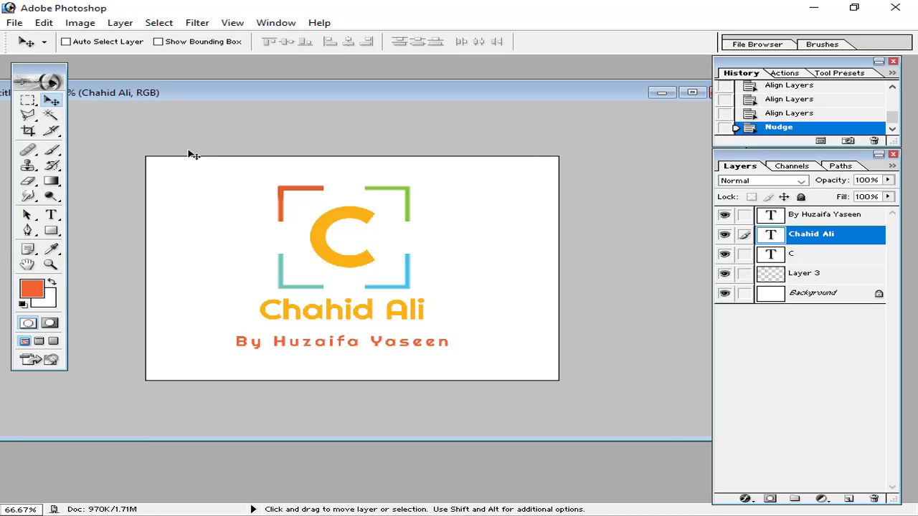
key("Up")
key("Up")
key("Down")
key("Down")
key("Down")
key("Down")
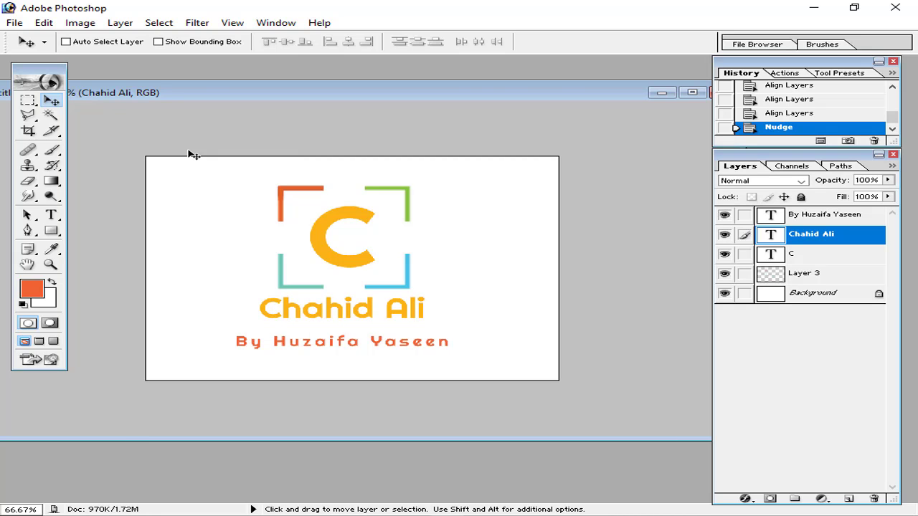
left_click(791, 213)
key("Up")
key("shift+Up")
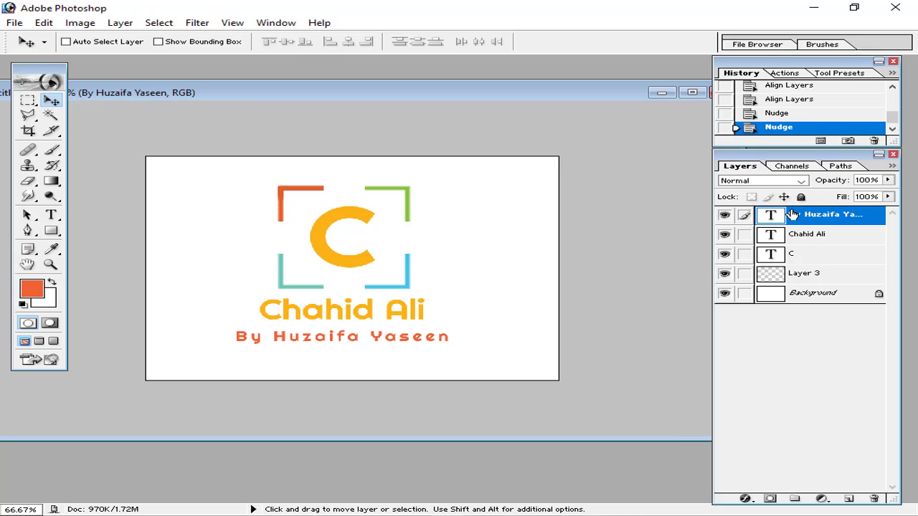
key("Up")
key("Up")
key("Up")
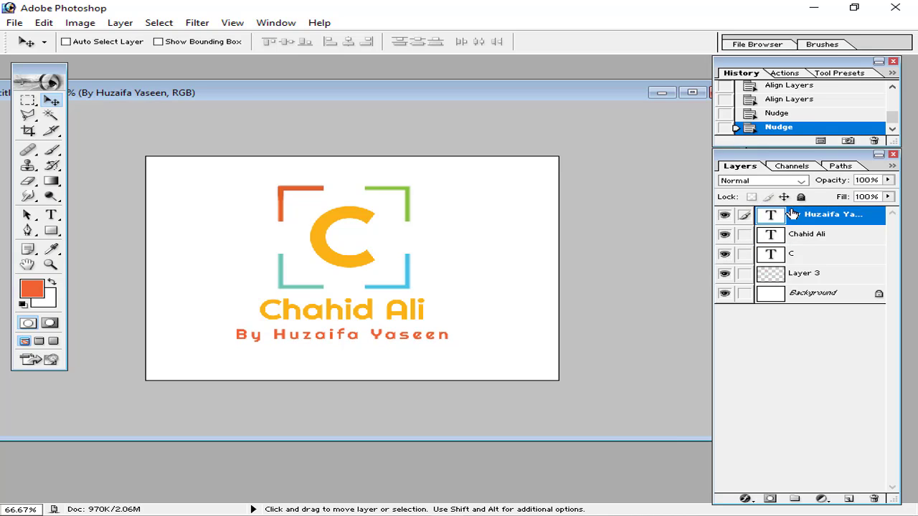
key("Up")
key("Up")
key("Up")
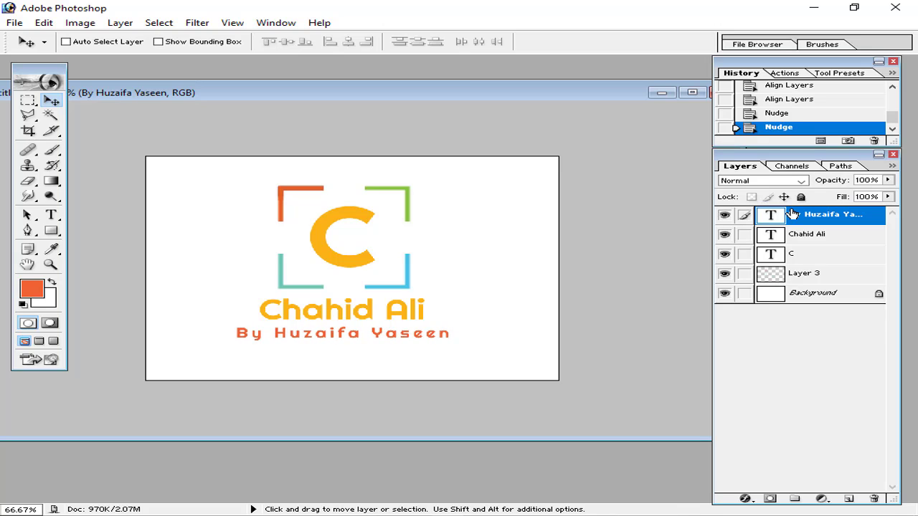
left_click(724, 293)
left_click(725, 293)
Delete the white Background layer
left_click(725, 293)
left_click(724, 293)
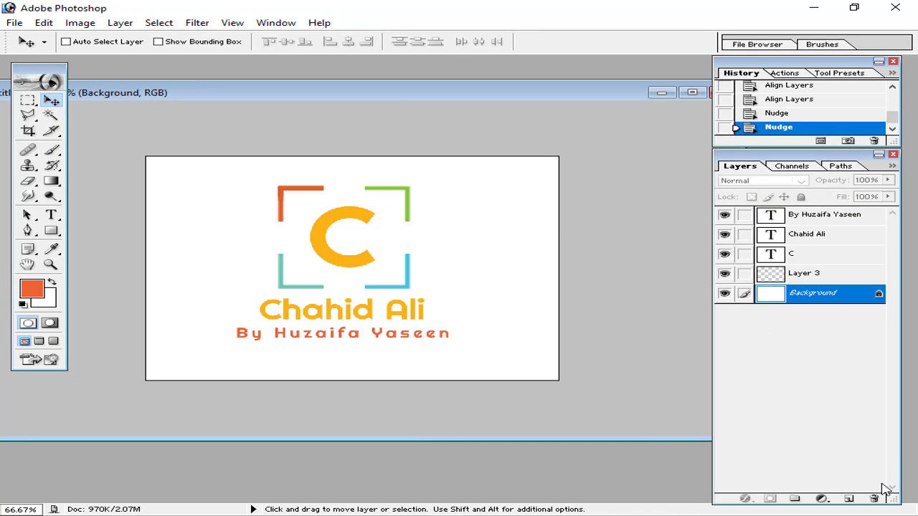
left_click(874, 498)
left_click(431, 207)
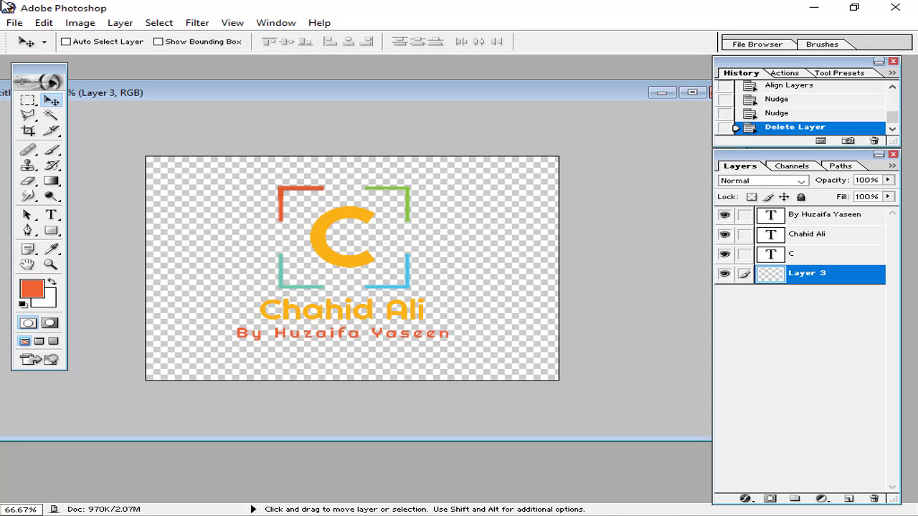
Save the logo as the transparent PNG 'Untitled-2 copy.png' with default PNG options
left_click(14, 24)
left_click(57, 151)
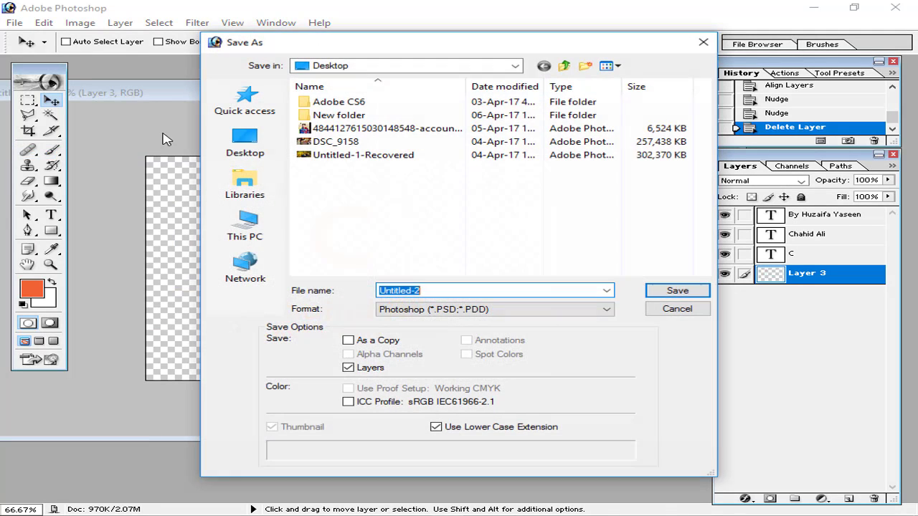
left_click(474, 310)
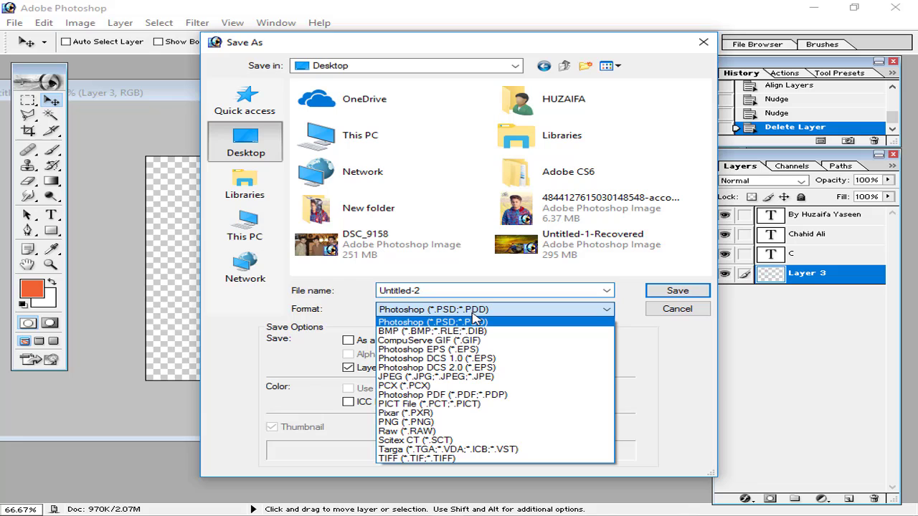
left_click(405, 421)
left_click(677, 290)
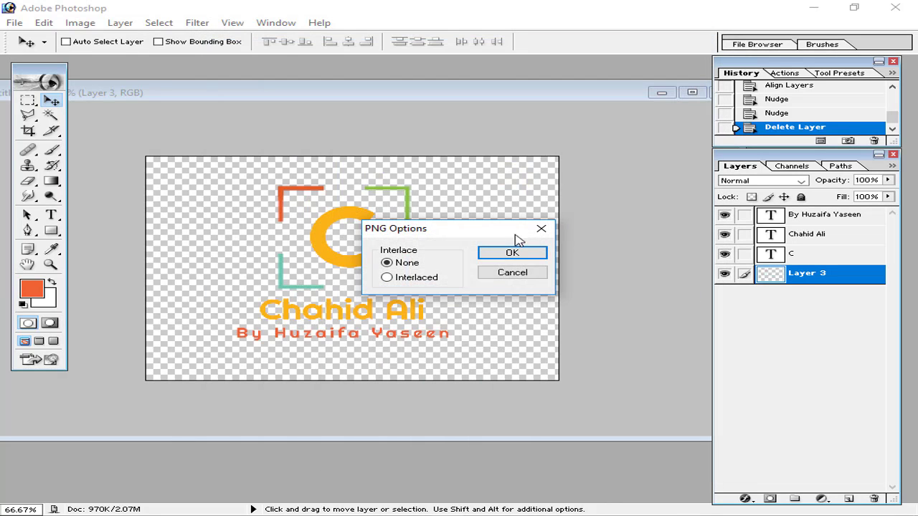
left_click(502, 258)
left_click(813, 8)
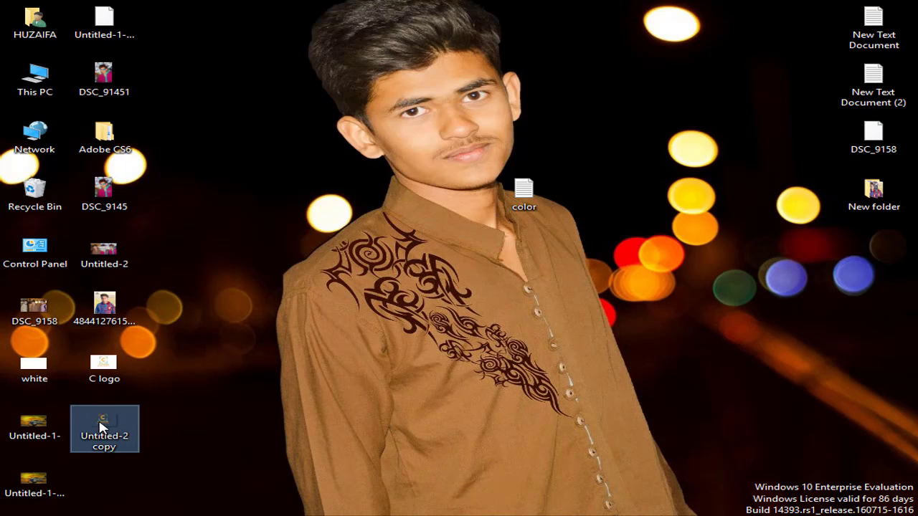
Open 'Untitled-2 copy.png' from the desktop in the Photos app
double_click(101, 427)
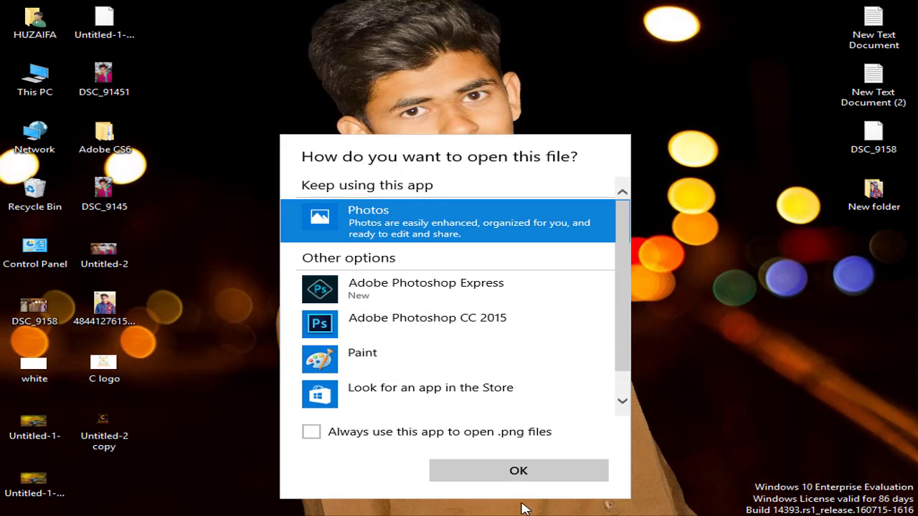
left_click(519, 470)
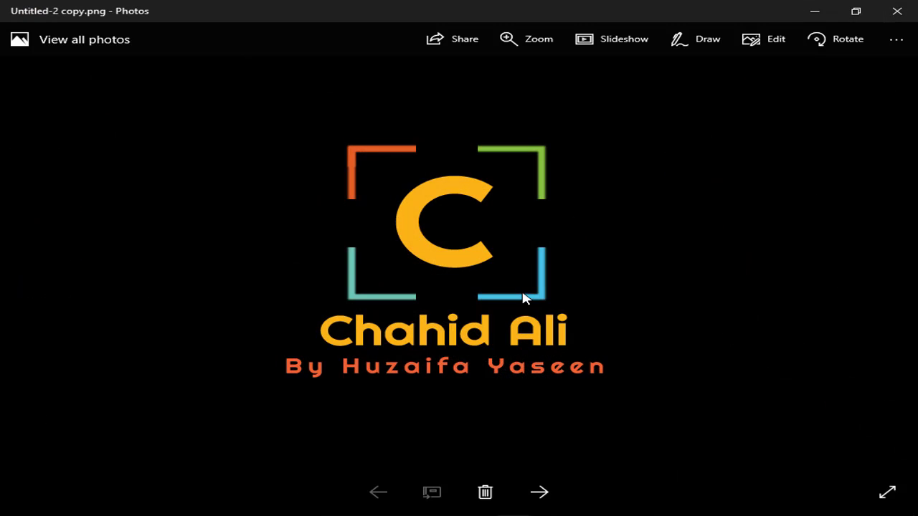